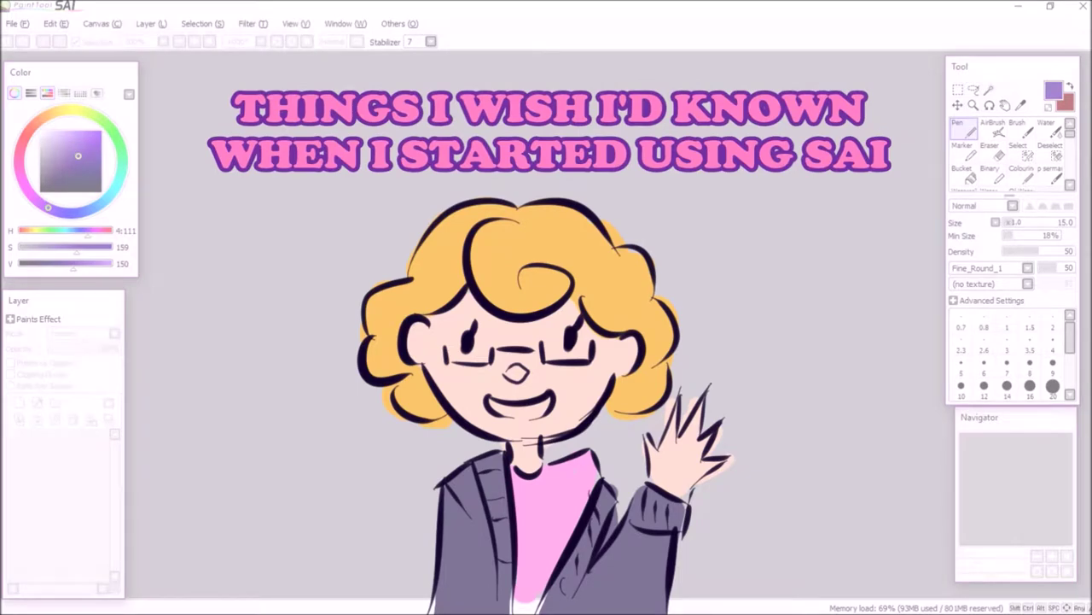
Start a new canvas and name it 'important'
{"action": "left_click", "coordinate": [14, 23]}
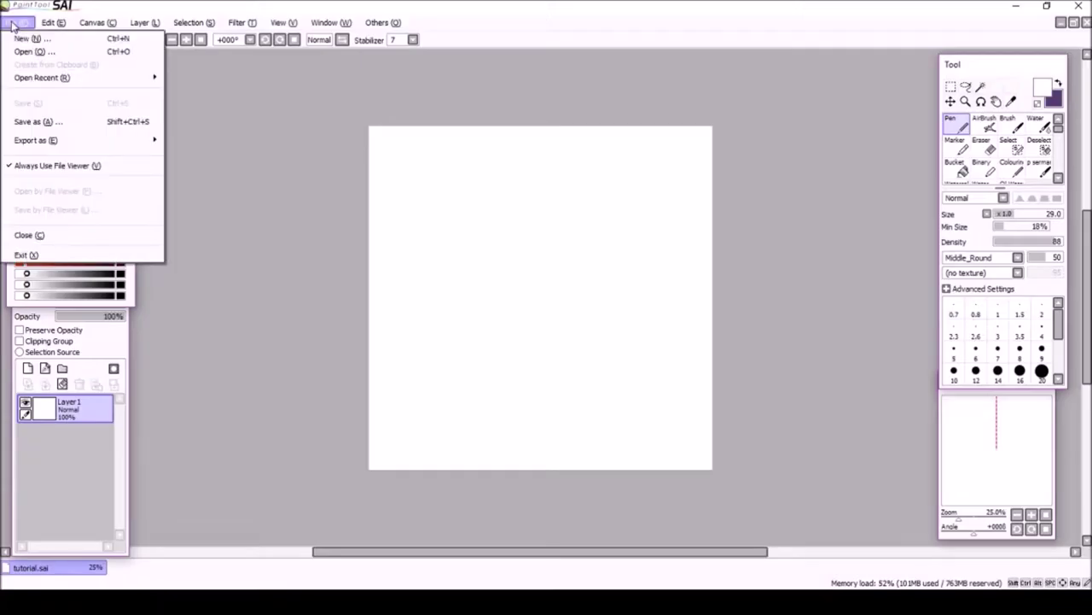
{"action": "left_click", "coordinate": [28, 38]}
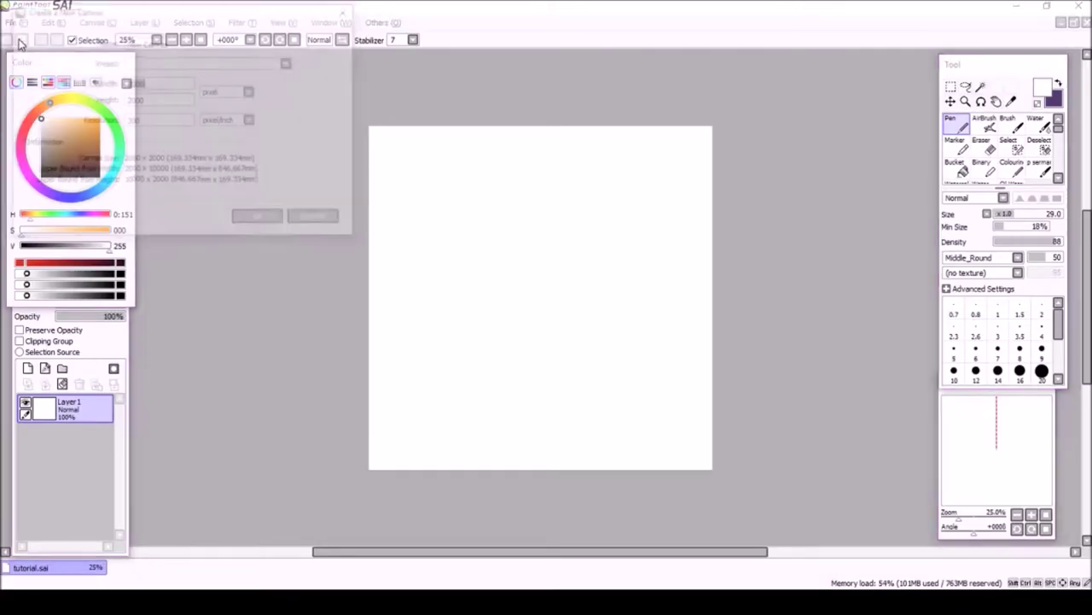
{"action": "left_click_drag", "start_coordinate": [122, 15], "coordinate": [404, 128]}
{"action": "left_click", "coordinate": [468, 152]}
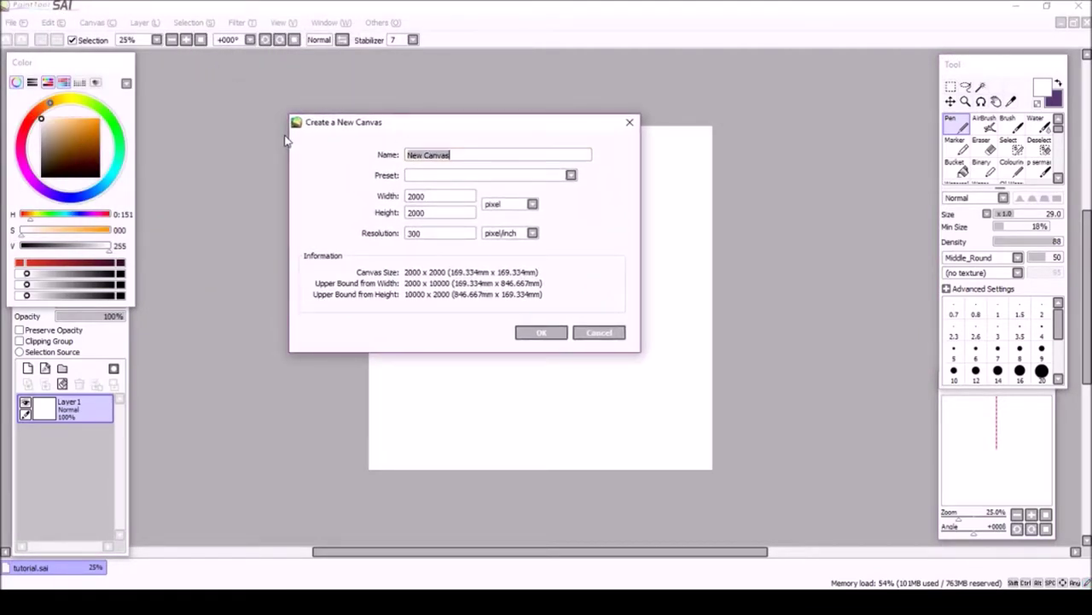
{"action": "type", "text": "important"}
Check the size presets and inch units, then return the size to pixels
{"action": "left_click", "coordinate": [571, 175]}
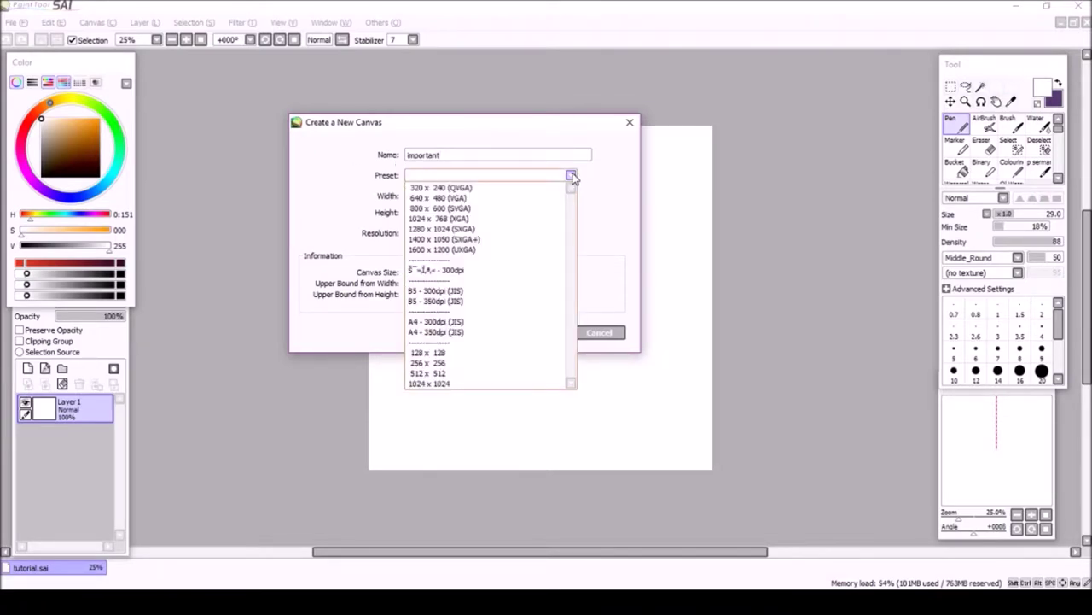
{"action": "left_click", "coordinate": [571, 175]}
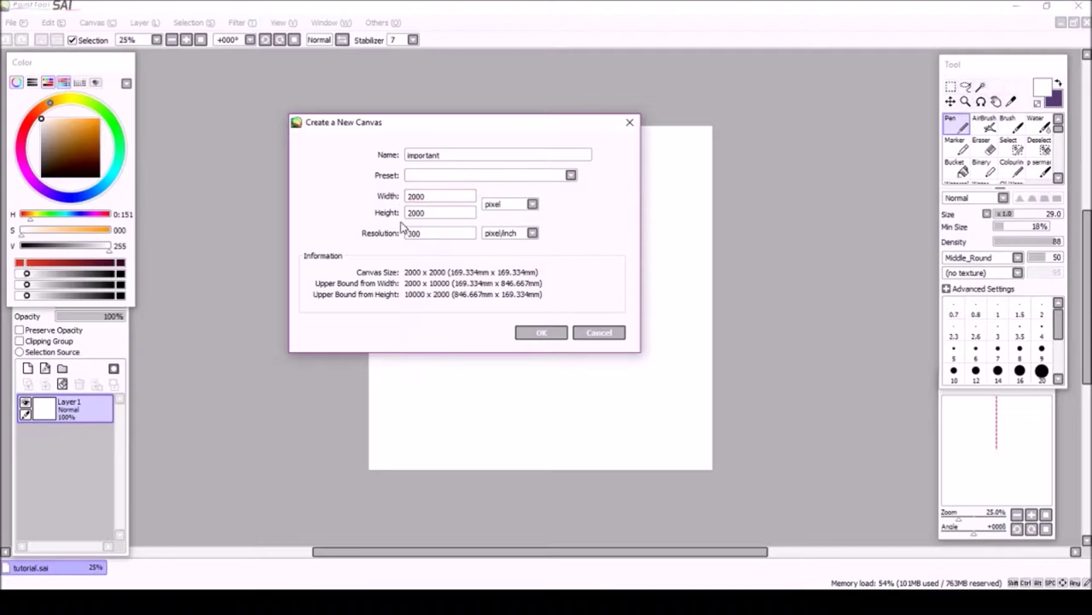
{"action": "left_click", "coordinate": [533, 205]}
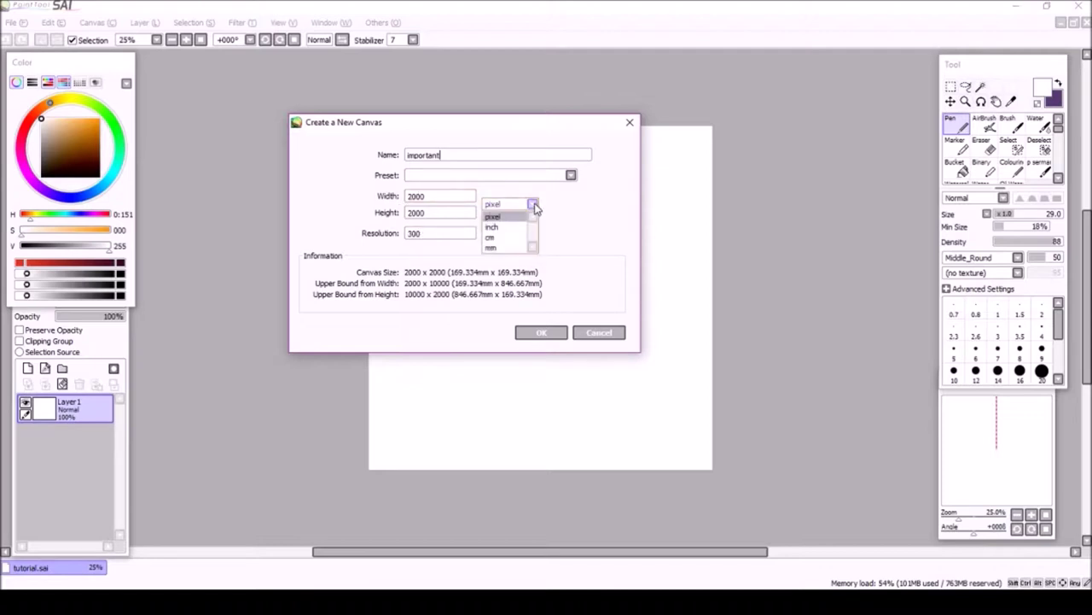
{"action": "left_click", "coordinate": [495, 227]}
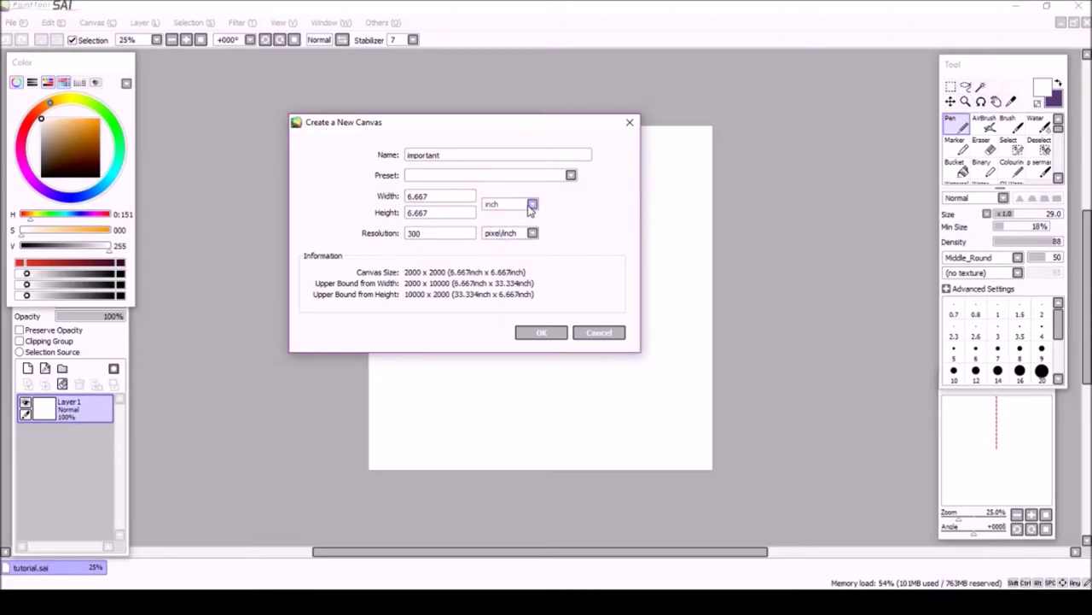
{"action": "left_click", "coordinate": [533, 204]}
{"action": "left_click", "coordinate": [495, 214]}
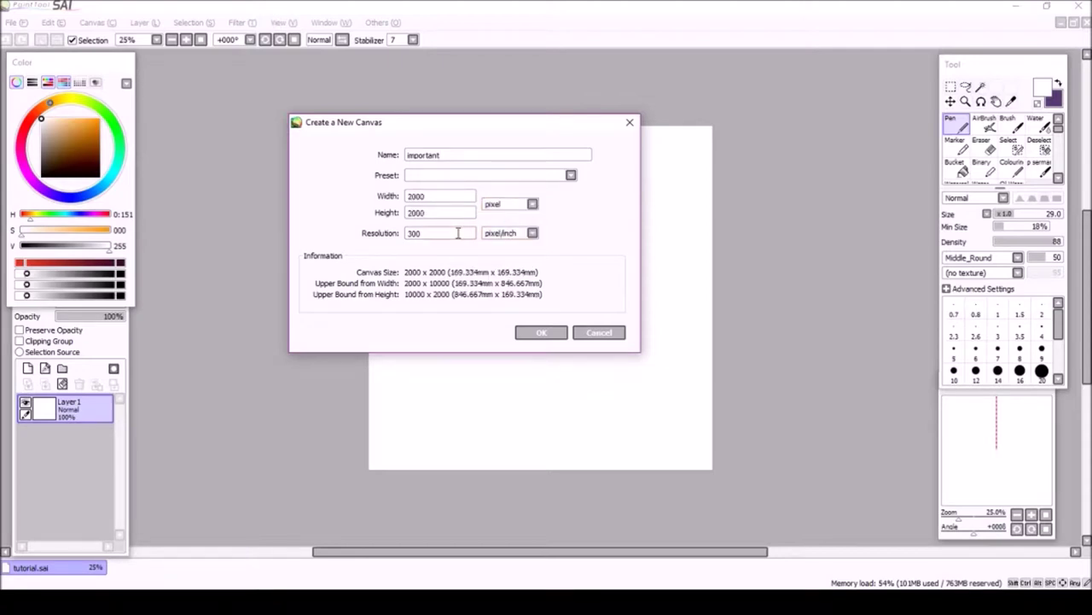
Set resolution to 200 pixels per inch, keep 2000 × 2000 px, and create the canvas
{"action": "left_click", "coordinate": [532, 233]}
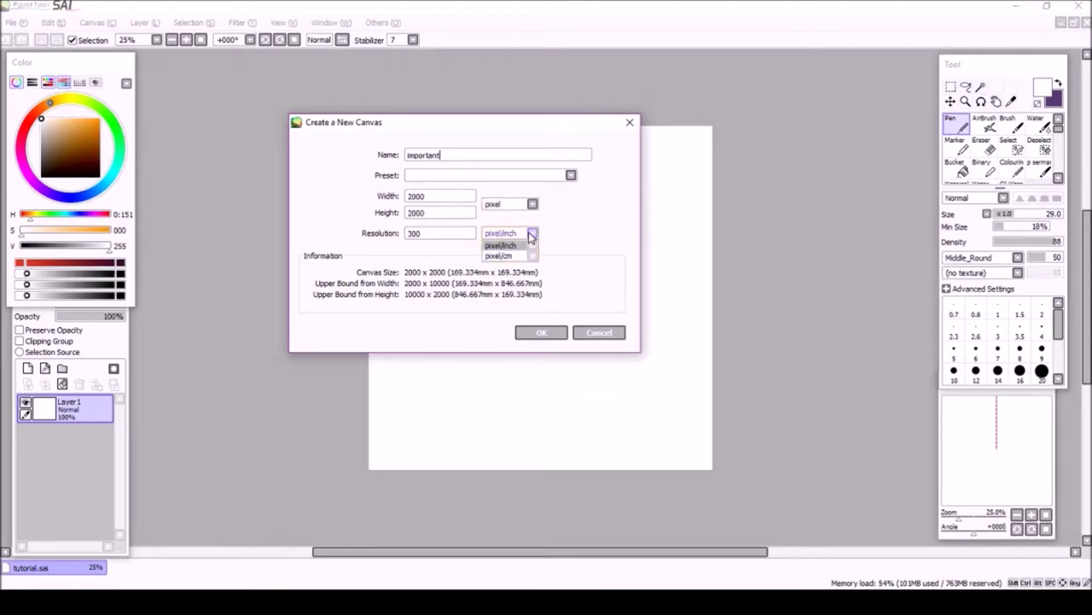
{"action": "left_click", "coordinate": [529, 238]}
{"action": "double_click", "coordinate": [449, 234]}
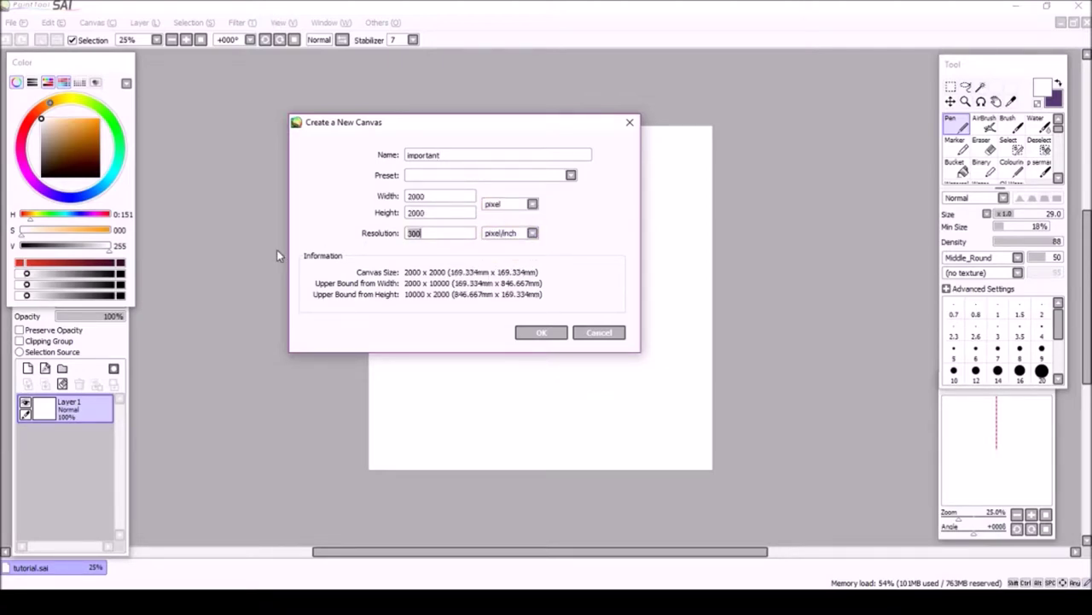
{"action": "type", "text": "200"}
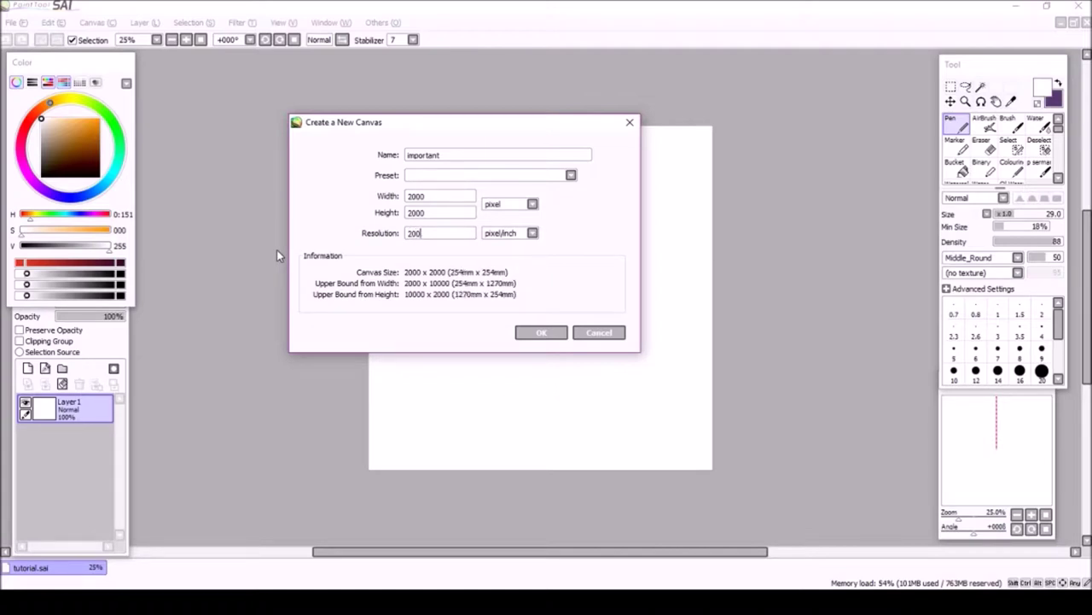
{"action": "left_click", "coordinate": [505, 205]}
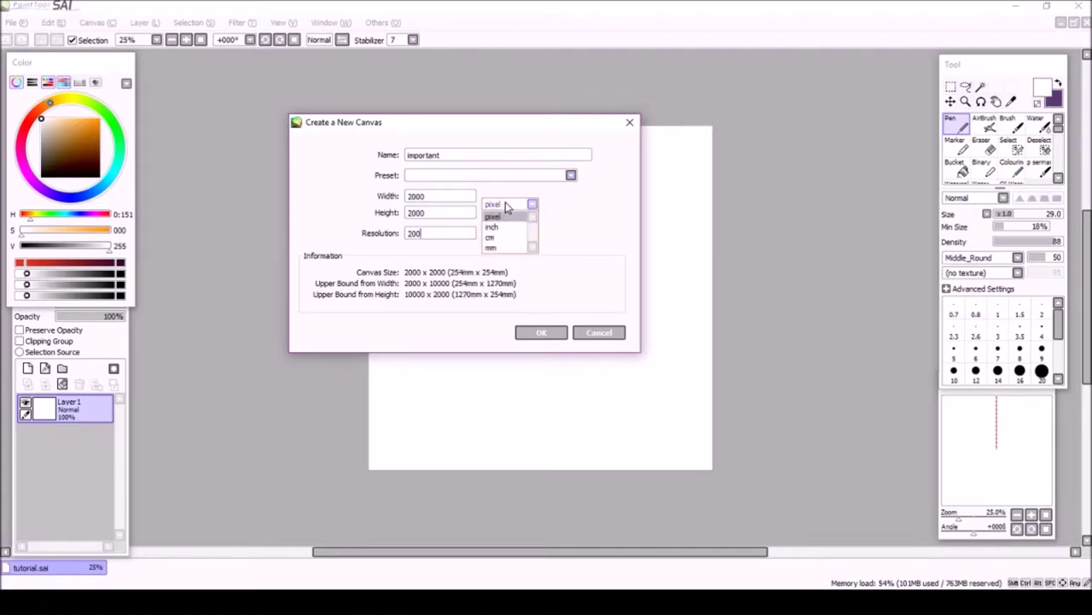
{"action": "left_click", "coordinate": [492, 227]}
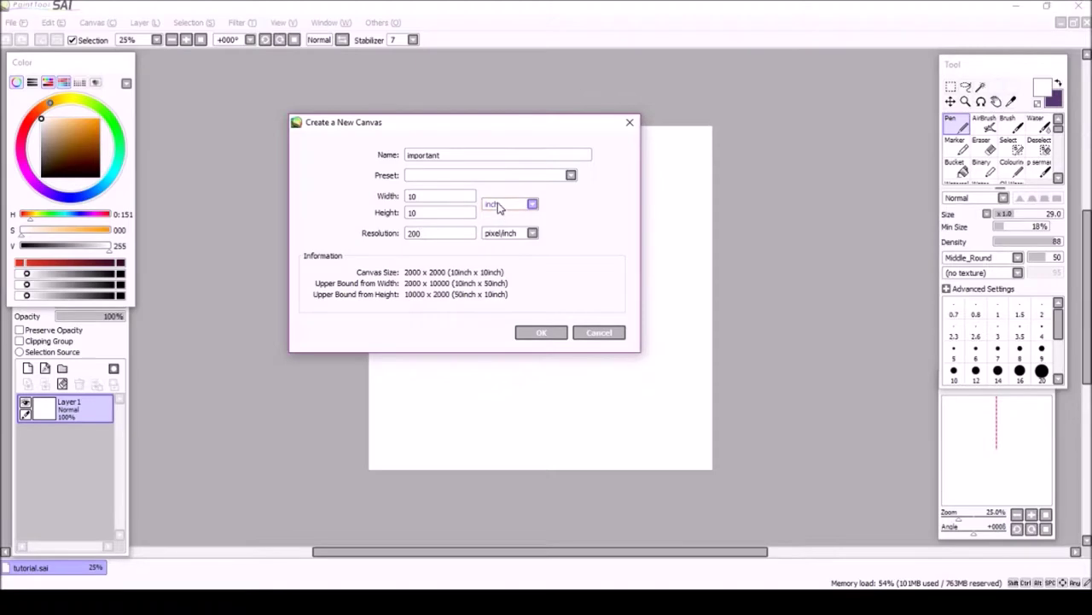
{"action": "left_click", "coordinate": [500, 206]}
{"action": "left_click", "coordinate": [493, 217]}
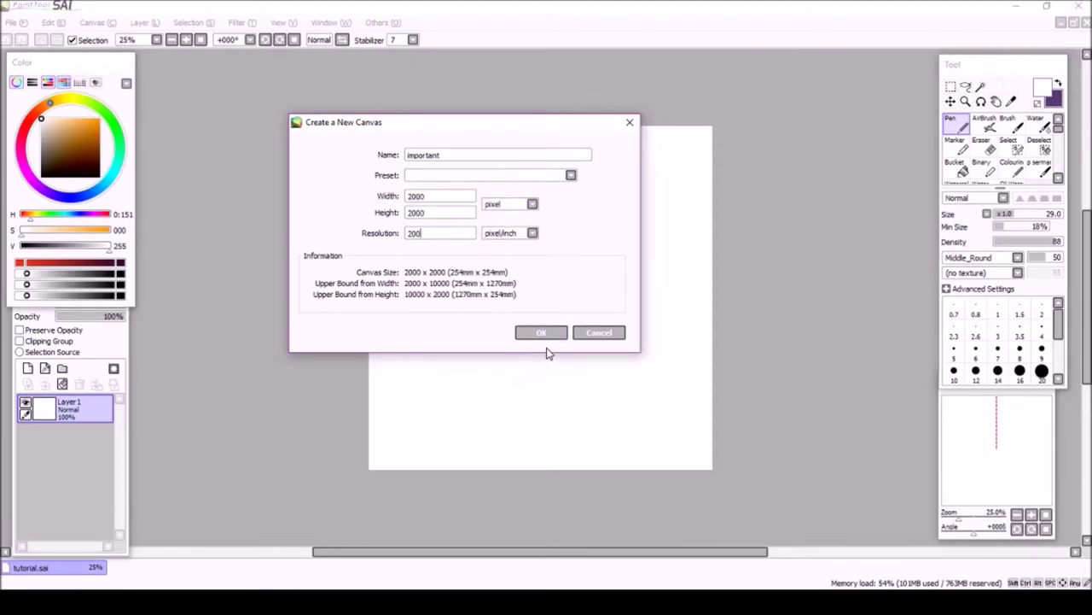
{"action": "left_click", "coordinate": [540, 335]}
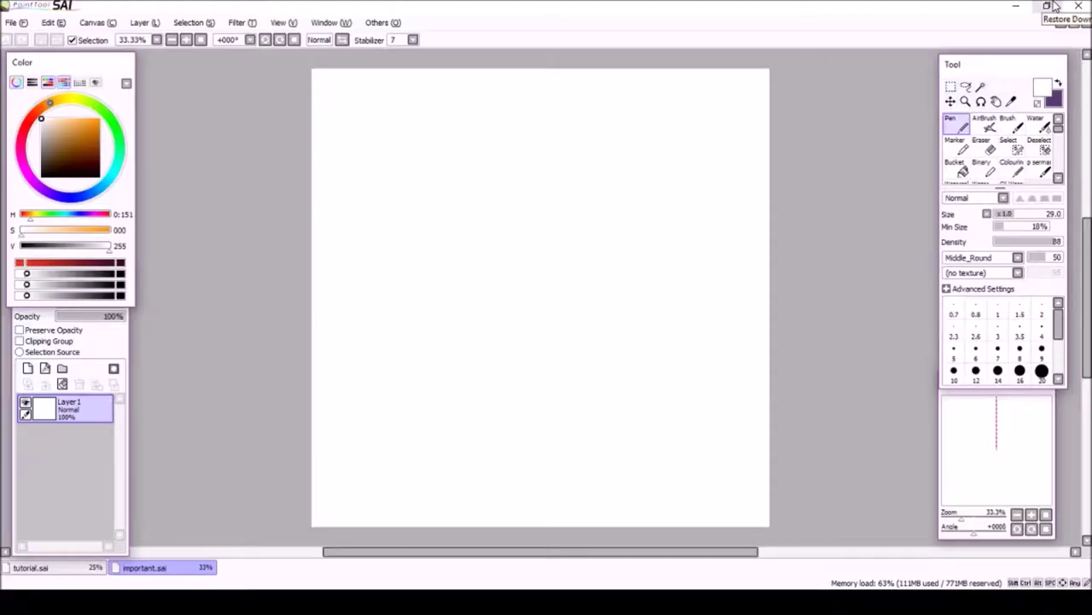
Minimize the SAI window to reveal the desktop
{"action": "left_click", "coordinate": [1054, 15]}
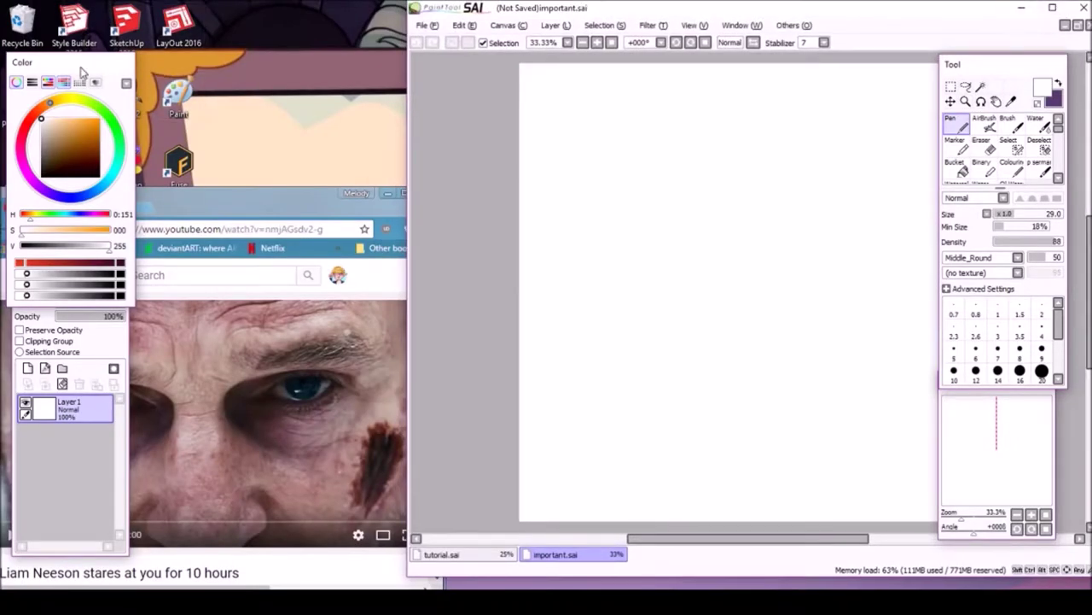
Drag the Color, Navigator, Layer and Tool popup panels to new spots around the canvas
{"action": "left_click_drag", "start_coordinate": [82, 71], "coordinate": [212, 19]}
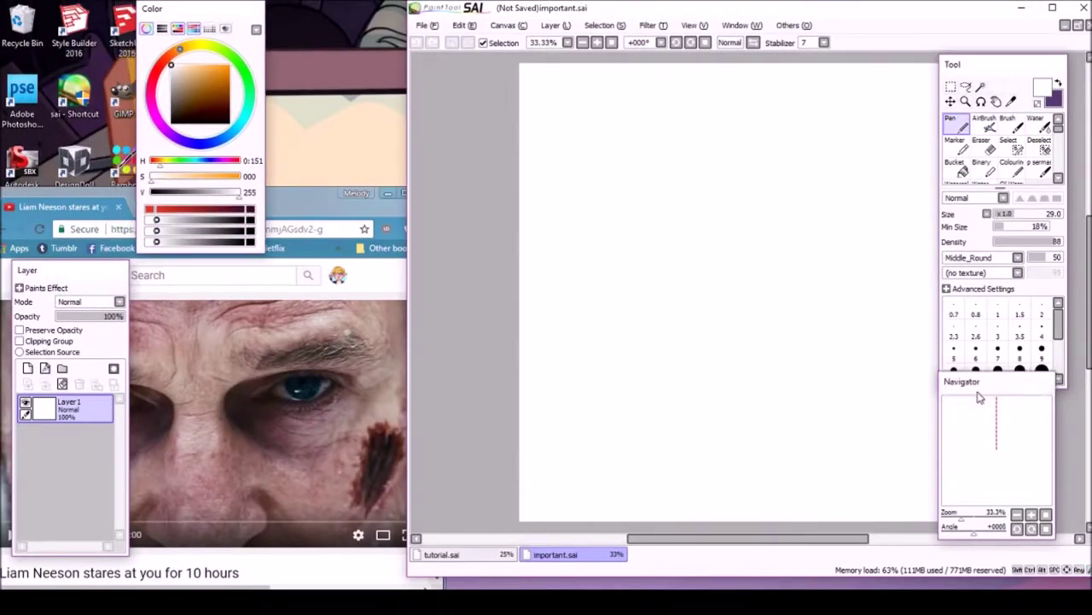
{"action": "left_click_drag", "start_coordinate": [980, 398], "coordinate": [179, 178]}
{"action": "left_click_drag", "start_coordinate": [80, 272], "coordinate": [66, 10]}
{"action": "left_click_drag", "start_coordinate": [975, 64], "coordinate": [303, 11]}
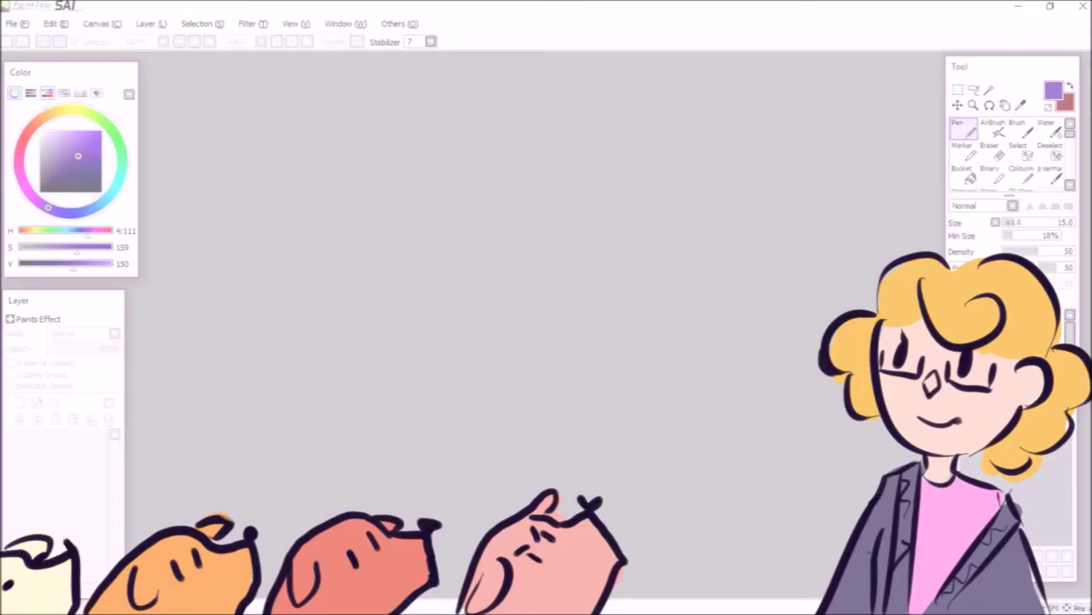
{"action": "left_click_drag", "start_coordinate": [608, 536], "coordinate": [621, 565]}
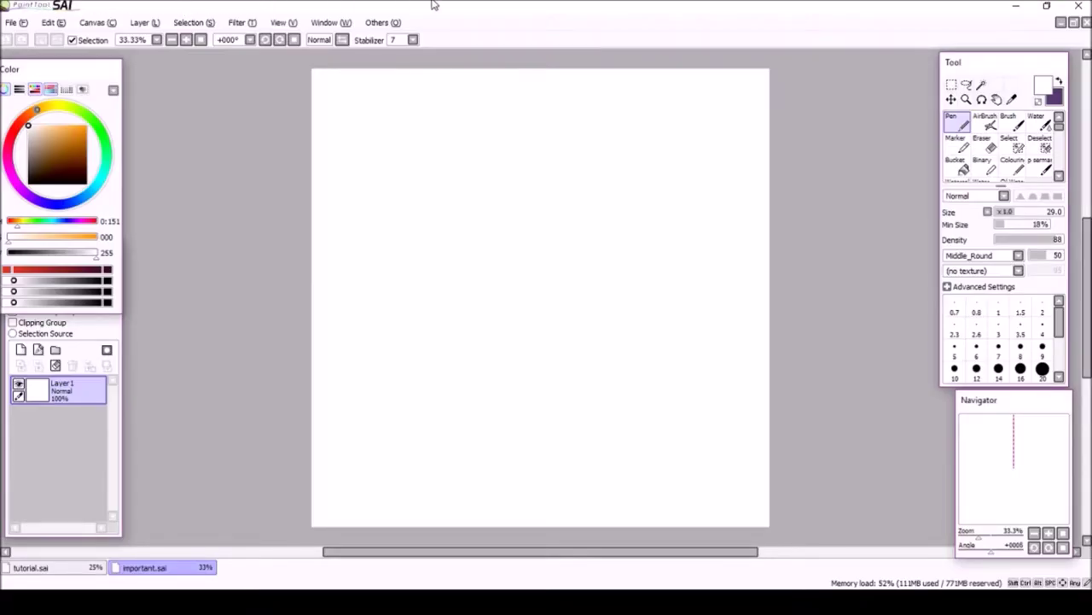
{"action": "left_click", "coordinate": [413, 40]}
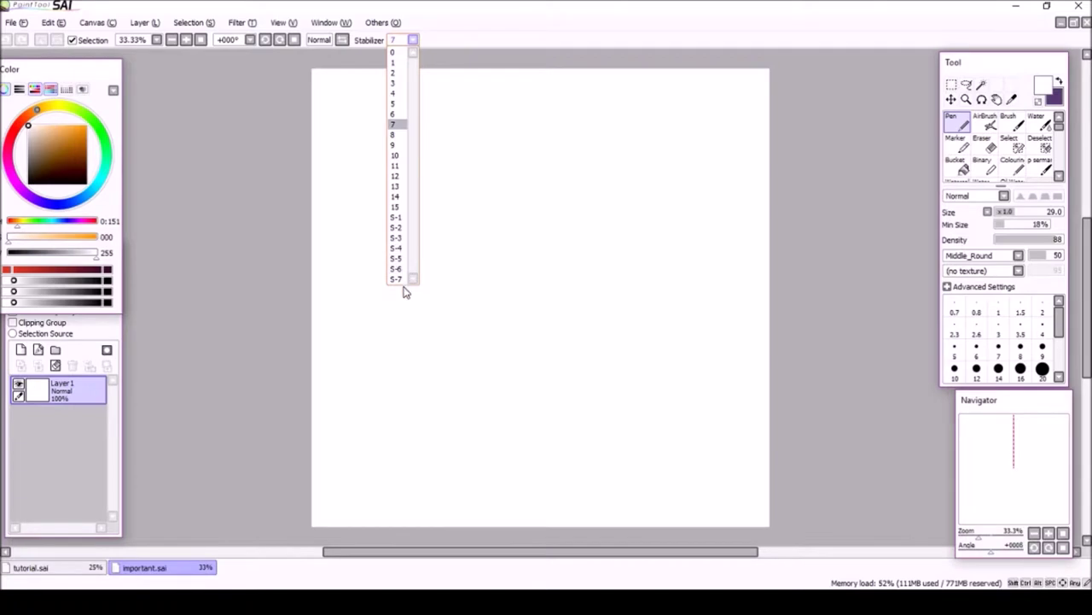
On a new linework layer at 100% zoom, draw a purple S-shaped pen stroke
{"action": "left_click", "coordinate": [281, 330]}
{"action": "key", "text": "ctrl+shift+n"}
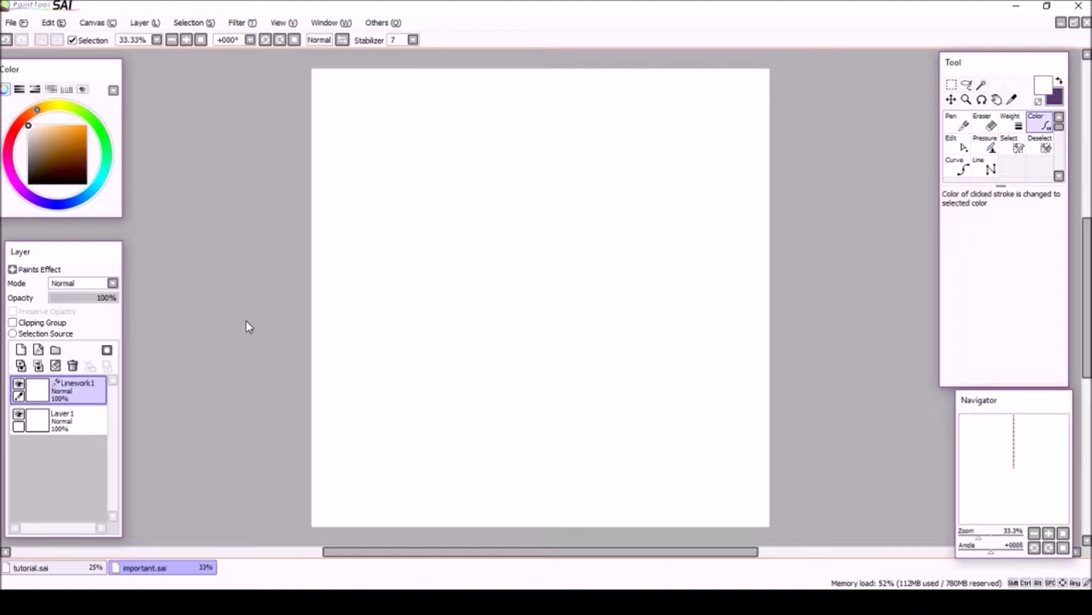
{"action": "left_click", "coordinate": [959, 125]}
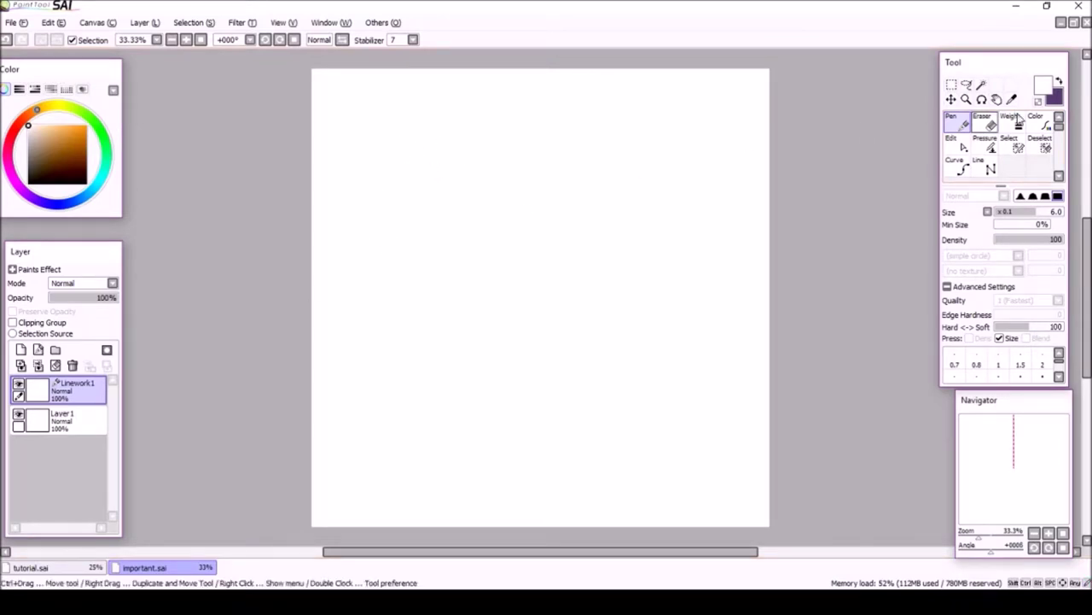
{"action": "left_click", "coordinate": [1059, 82]}
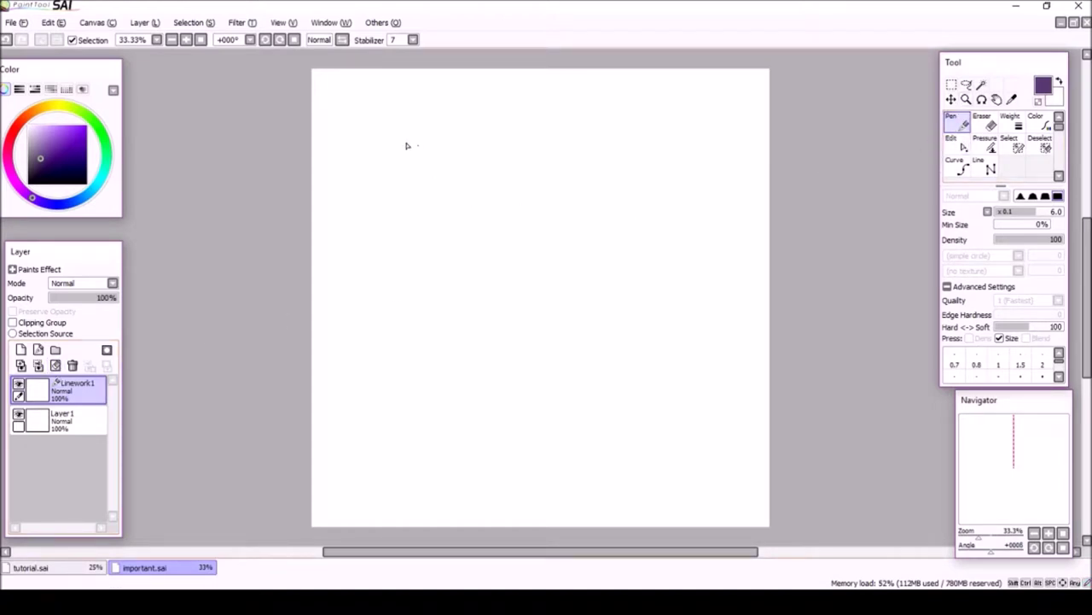
{"action": "key", "text": "ctrl+0"}
{"action": "left_click_drag", "start_coordinate": [218, 205], "coordinate": [318, 363]}
Draw a looping curve to the right of the S stroke with the Curve tool
{"action": "left_click", "coordinate": [957, 167]}
{"action": "left_click", "coordinate": [368, 175]}
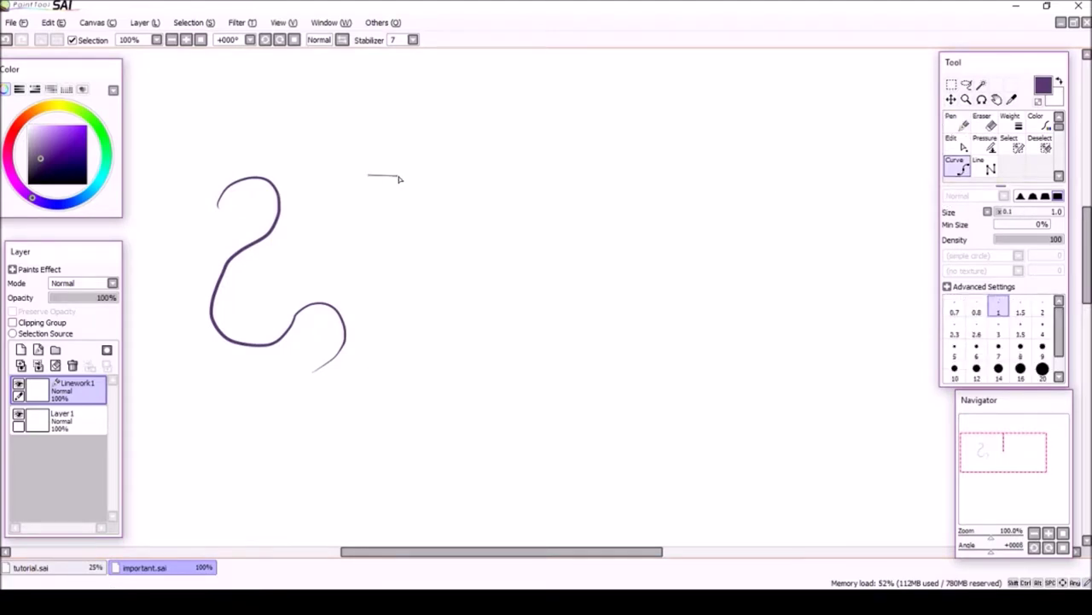
{"action": "left_click", "coordinate": [399, 179]}
{"action": "left_click", "coordinate": [429, 219]}
{"action": "left_click", "coordinate": [414, 244]}
{"action": "left_click", "coordinate": [378, 231]}
{"action": "left_click", "coordinate": [417, 223]}
Draw a size-7 zig-zag line to the right of the curve
{"action": "left_click", "coordinate": [382, 303]}
{"action": "left_click", "coordinate": [991, 168]}
{"action": "left_click", "coordinate": [999, 346]}
{"action": "left_click_drag", "start_coordinate": [540, 162], "coordinate": [572, 198]}
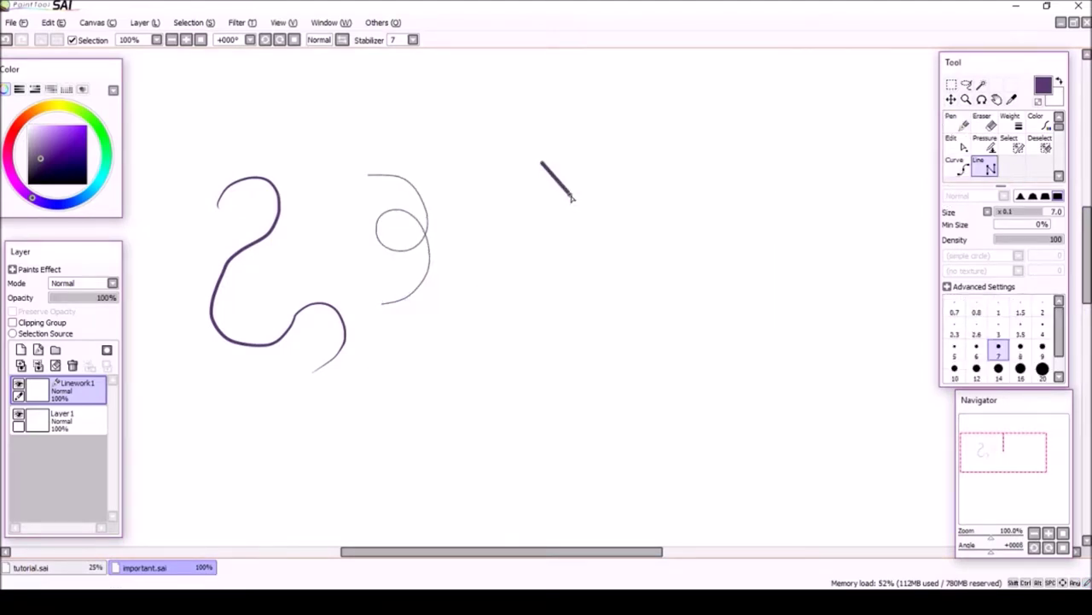
{"action": "left_click", "coordinate": [623, 256]}
{"action": "left_click", "coordinate": [524, 329]}
{"action": "left_click", "coordinate": [498, 290]}
{"action": "left_click", "coordinate": [522, 284]}
{"action": "left_click", "coordinate": [526, 297]}
{"action": "left_click", "coordinate": [555, 284]}
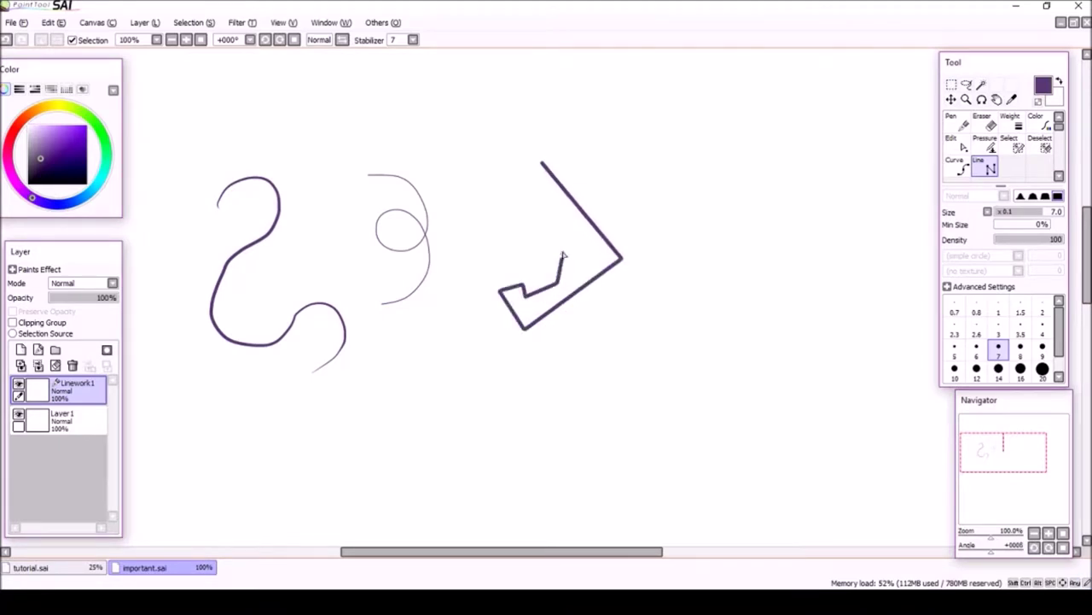
{"action": "left_click", "coordinate": [561, 239]}
{"action": "left_click", "coordinate": [516, 223]}
Thin the zig-zag, raise pressure along the curve, and recolour the S stroke orange
{"action": "left_click", "coordinate": [956, 121]}
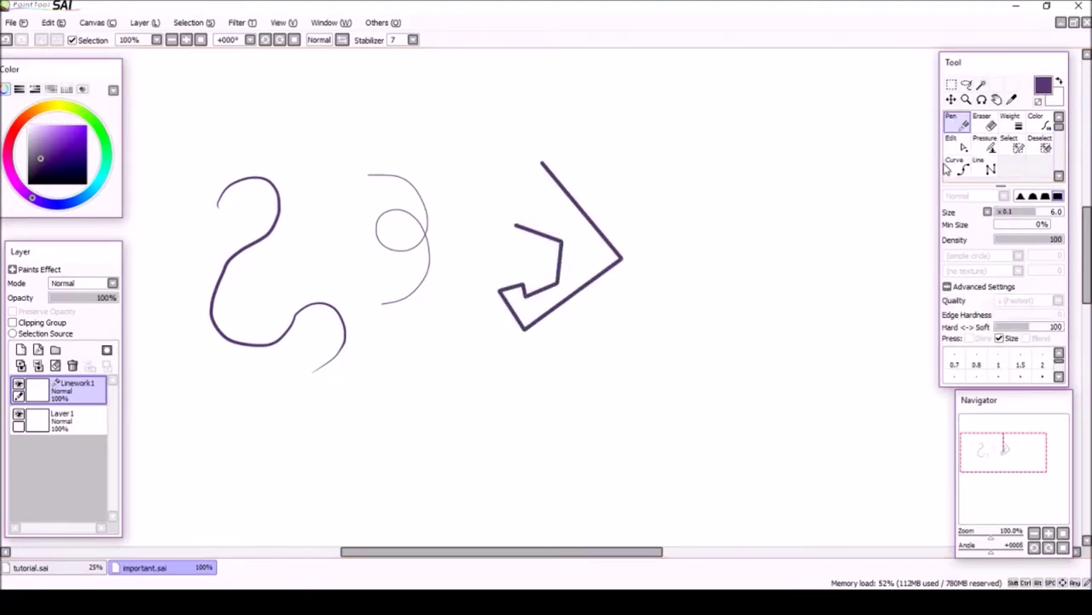
{"action": "left_click", "coordinate": [960, 144]}
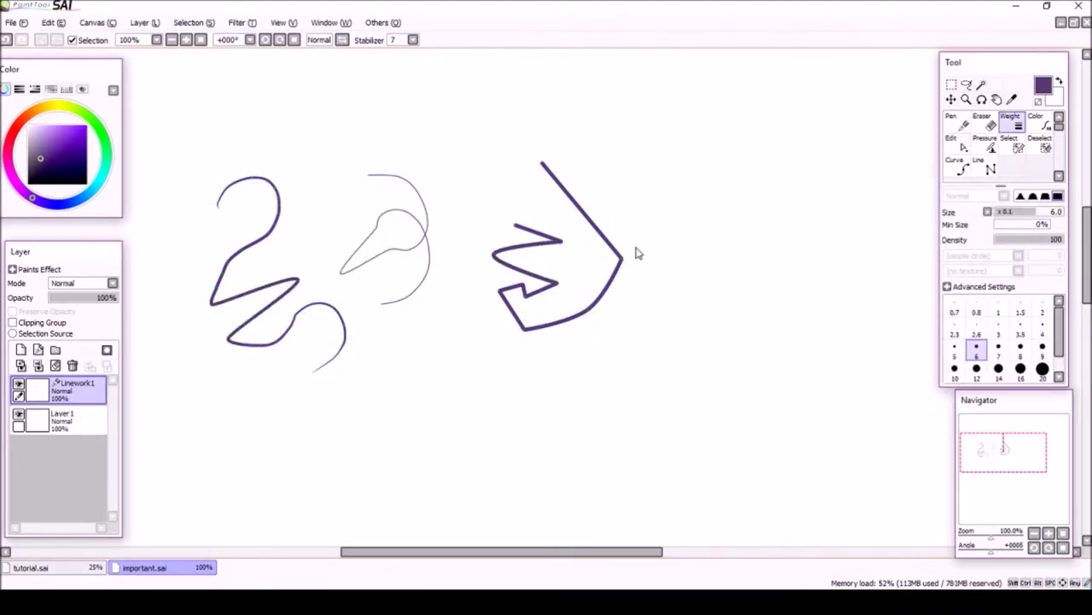
{"action": "left_click", "coordinate": [616, 283]}
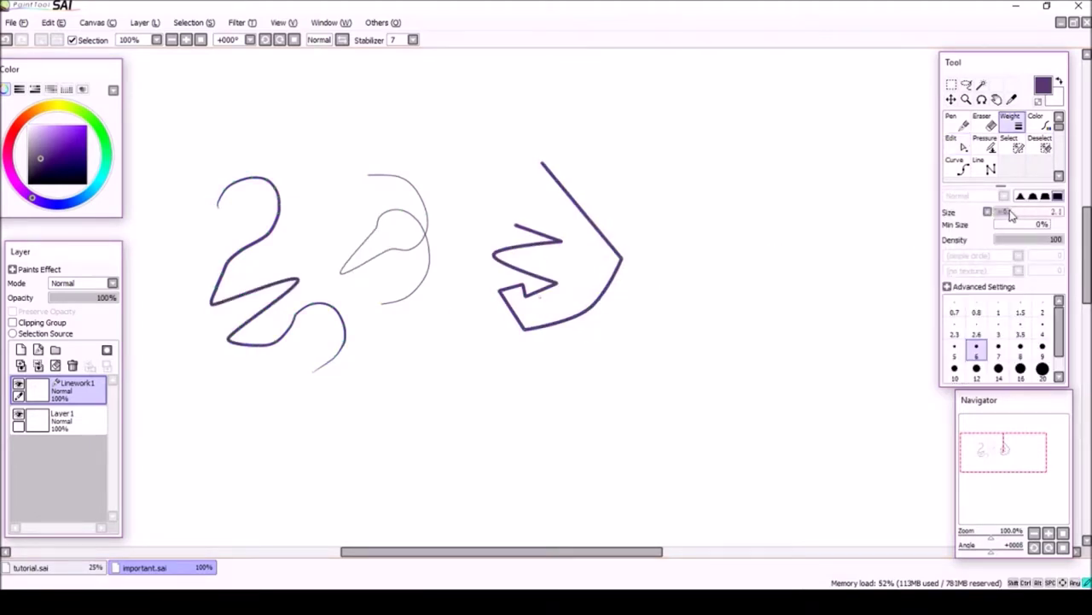
{"action": "left_click", "coordinate": [608, 246]}
{"action": "left_click", "coordinate": [991, 143]}
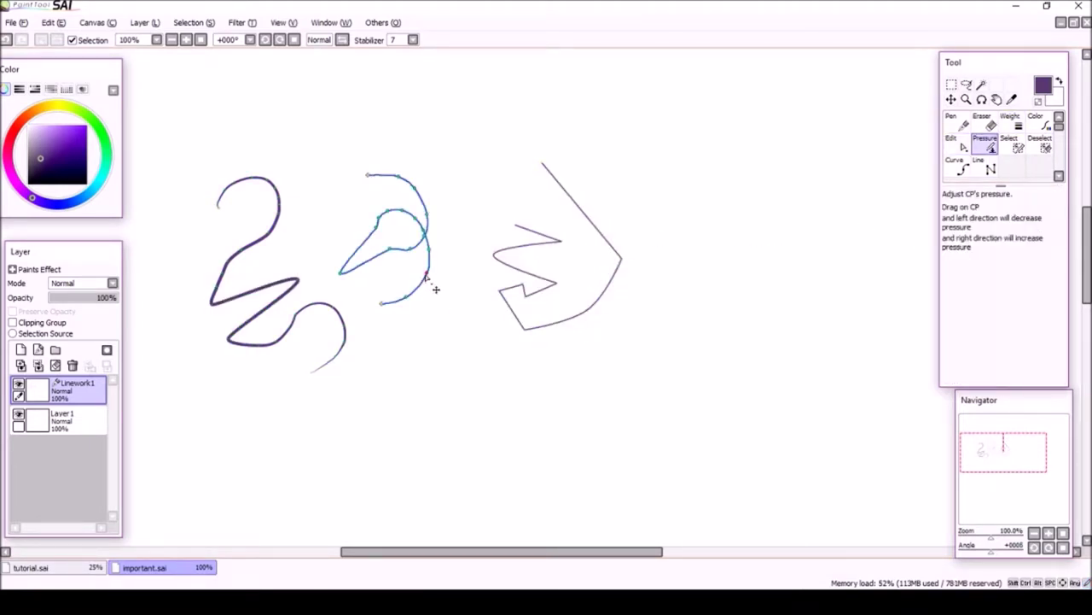
{"action": "left_click_drag", "start_coordinate": [435, 290], "coordinate": [586, 312]}
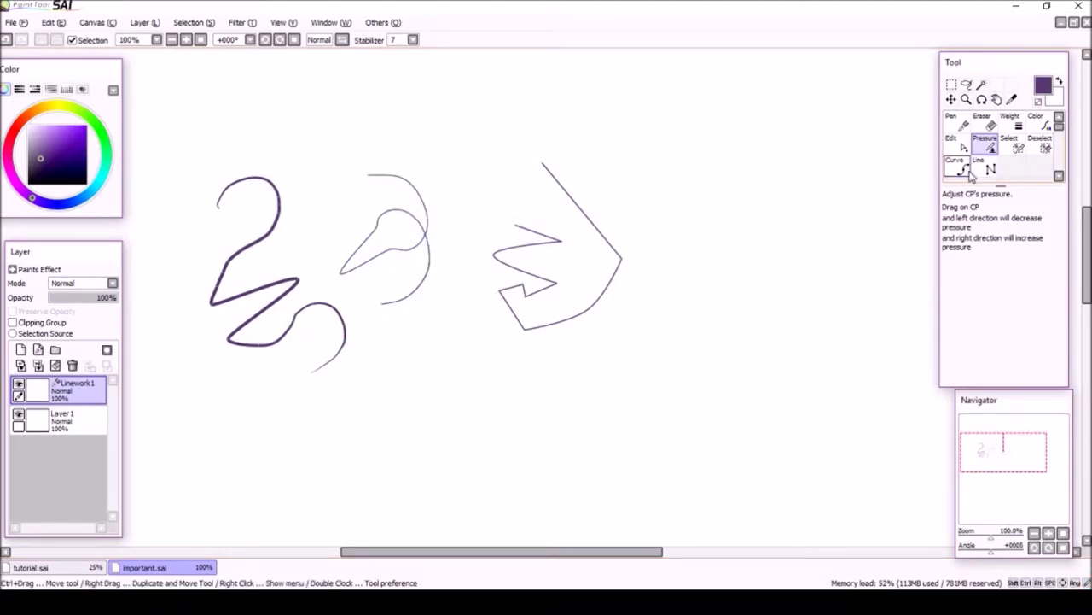
{"action": "left_click", "coordinate": [1035, 119]}
{"action": "left_click", "coordinate": [303, 292]}
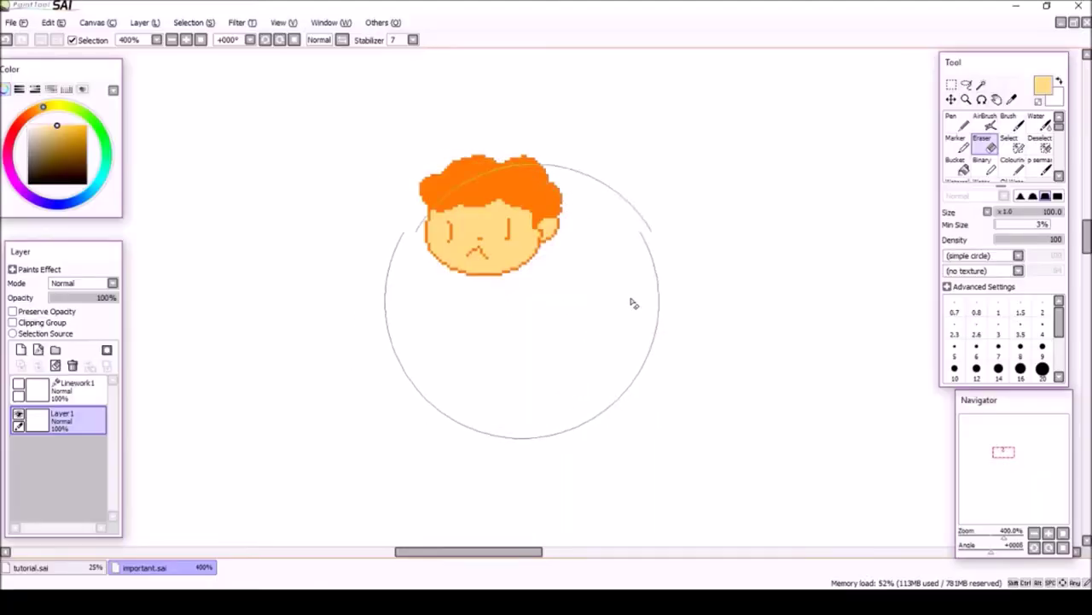
Shrink the eraser to size 18 with the [ key
{"action": "key", "text": "bracketleft"}
{"action": "key", "text": "bracketleft"}
{"action": "key", "text": "bracketleft"}
{"action": "key", "text": "bracketleft"}
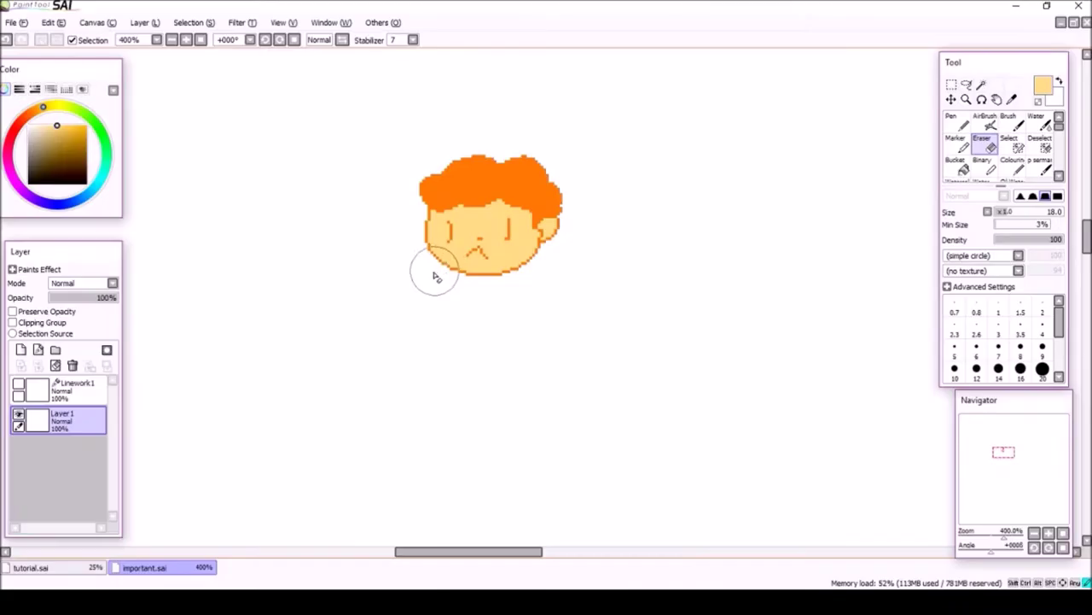
Test-erase a patch on the face's cheek, zoom in to inspect, then undo it
{"action": "left_click_drag", "start_coordinate": [435, 273], "coordinate": [455, 259]}
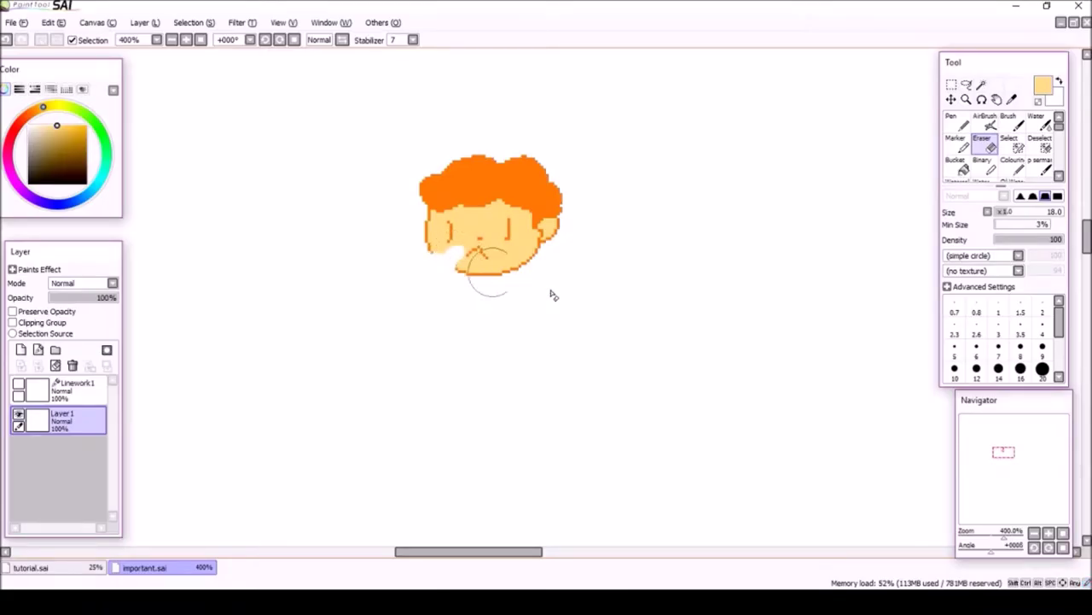
{"action": "left_click", "coordinate": [1049, 533]}
{"action": "left_click", "coordinate": [1049, 533]}
{"action": "left_click", "coordinate": [1049, 533]}
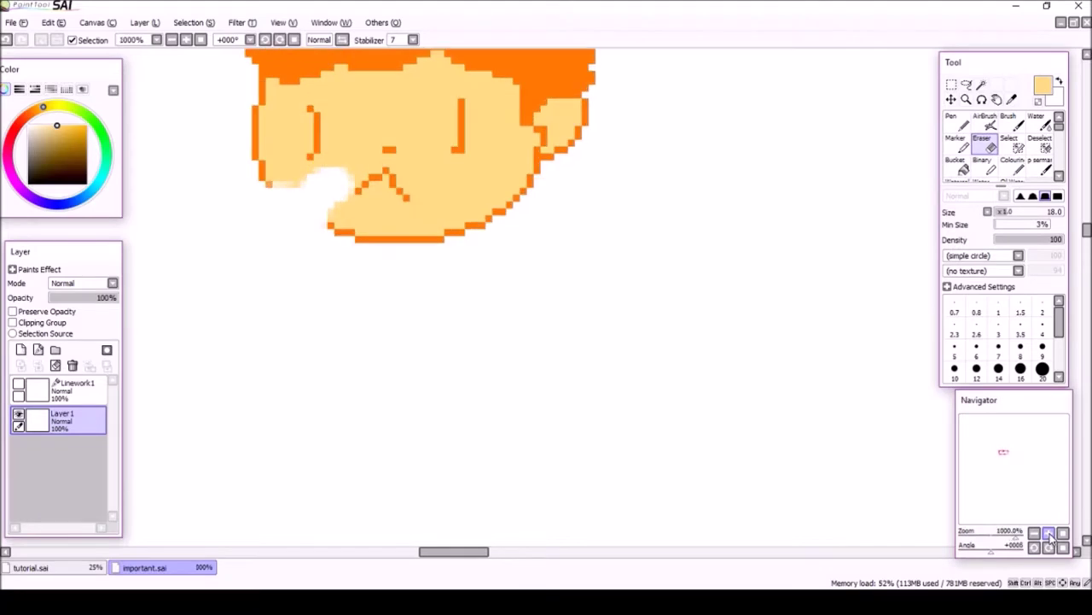
{"action": "left_click", "coordinate": [1034, 533]}
{"action": "left_click", "coordinate": [1035, 533]}
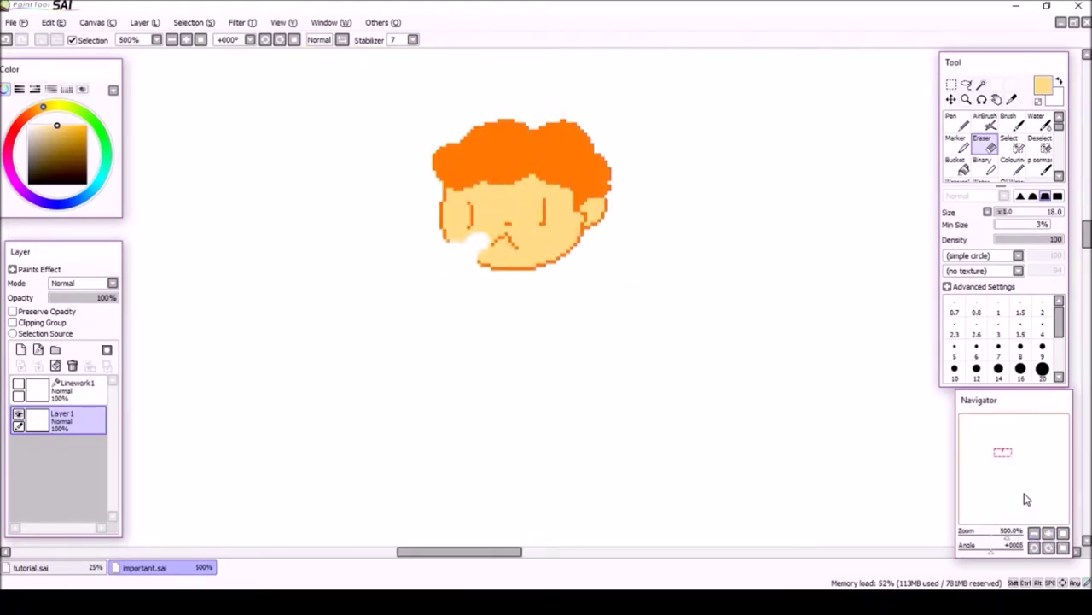
{"action": "key", "text": "ctrl+z"}
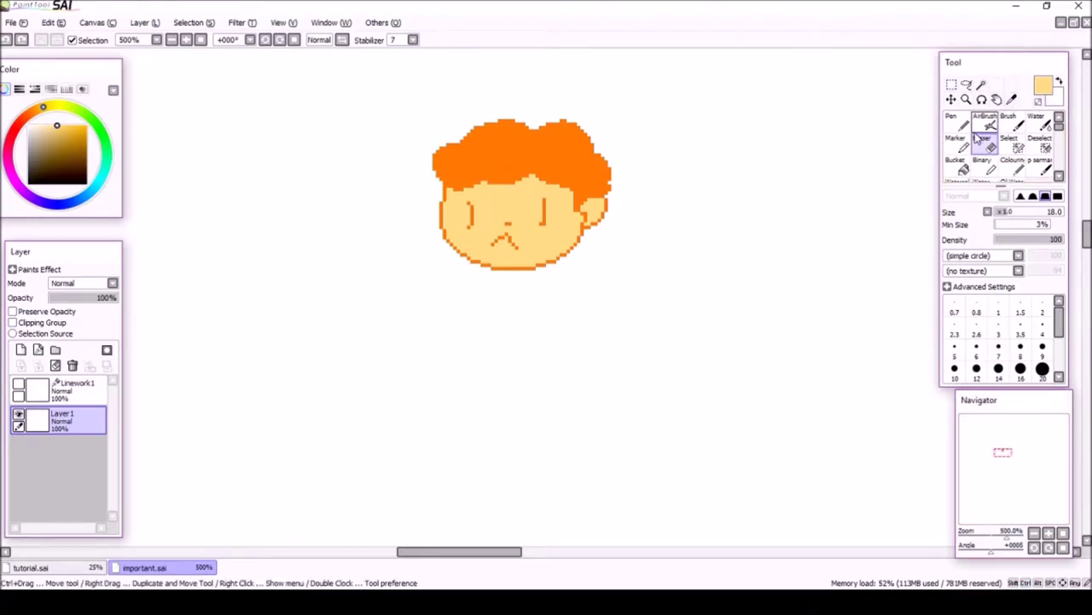
With a transparent Binary pen at size 13, carve a crescent from the lower-left face
{"action": "left_click", "coordinate": [983, 165]}
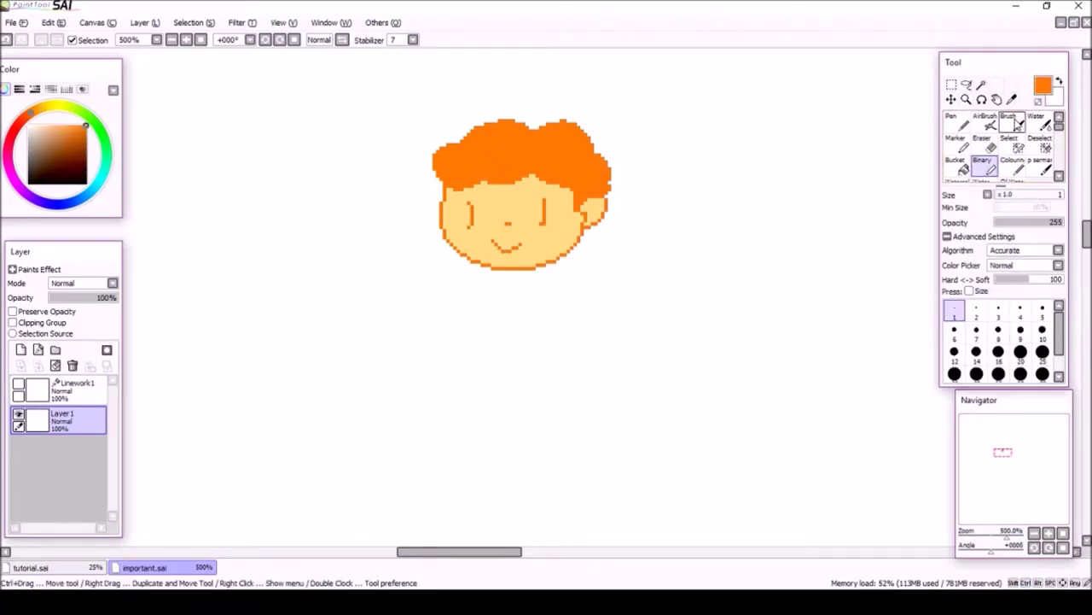
{"action": "left_click", "coordinate": [1038, 101]}
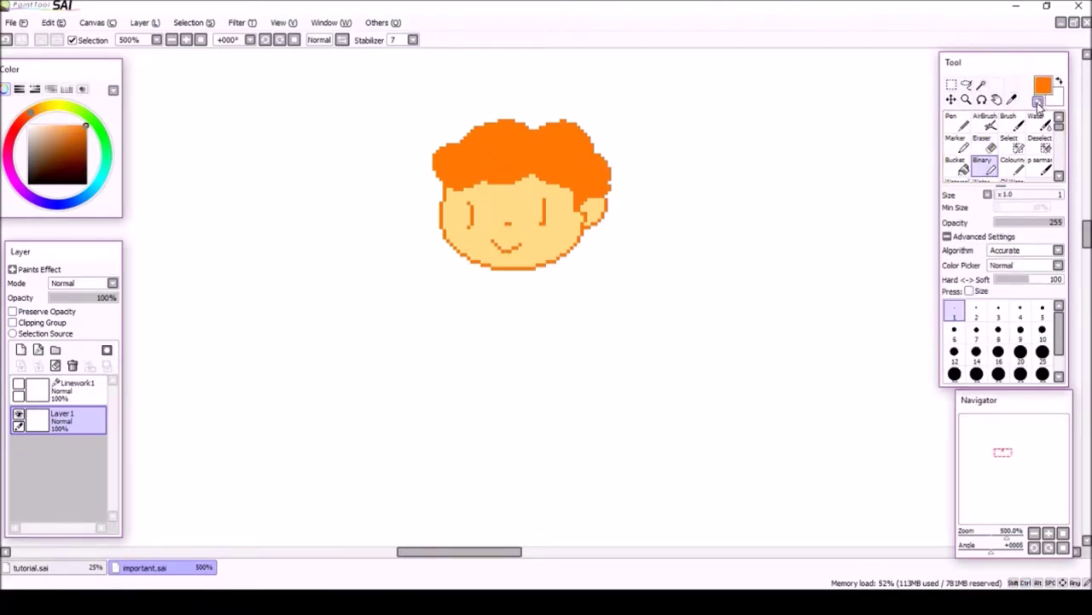
{"action": "mouse_move", "coordinate": [441, 226]}
{"action": "left_mouse_down"}
{"action": "mouse_move", "coordinate": [467, 226]}
{"action": "mouse_move", "coordinate": [444, 245]}
{"action": "mouse_move", "coordinate": [491, 247]}
{"action": "mouse_move", "coordinate": [471, 267]}
{"action": "mouse_move", "coordinate": [515, 253]}
{"action": "mouse_move", "coordinate": [454, 219]}
{"action": "mouse_move", "coordinate": [483, 216]}
{"action": "mouse_move", "coordinate": [442, 265]}
{"action": "left_mouse_up"}
{"action": "key", "text": "ctrl+z"}
{"action": "left_click_drag", "start_coordinate": [1004, 194], "coordinate": [1019, 195]}
{"action": "mouse_move", "coordinate": [469, 263]}
{"action": "left_mouse_down"}
{"action": "mouse_move", "coordinate": [482, 231]}
{"action": "mouse_move", "coordinate": [448, 239]}
{"action": "left_mouse_up"}
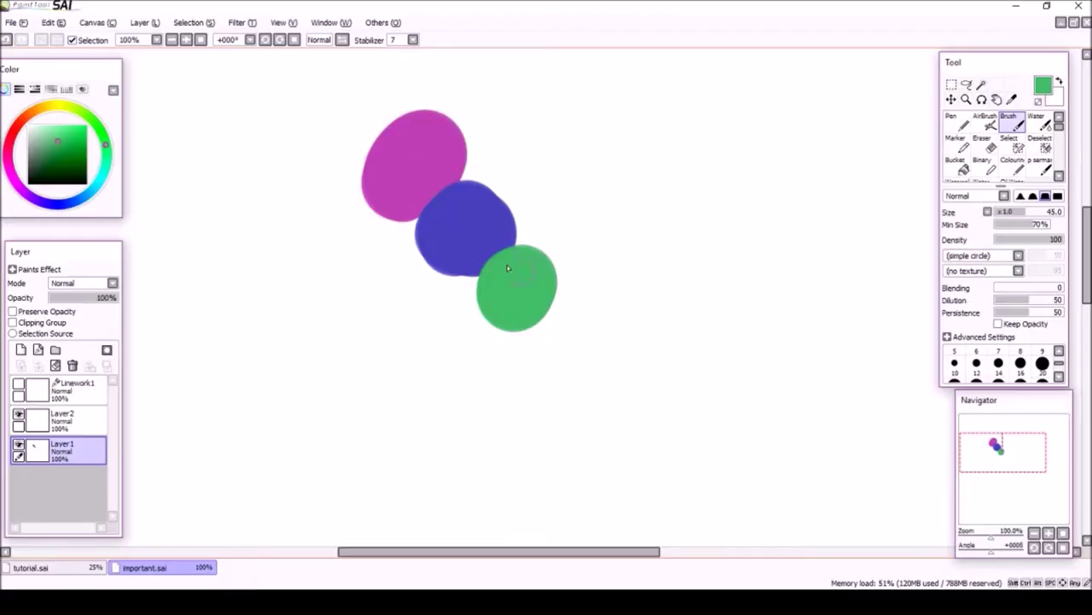
Test green strokes with blending 100, then blending 50 and dilution 0, undoing each
{"action": "mouse_move", "coordinate": [507, 265]}
{"action": "left_mouse_down"}
{"action": "mouse_move", "coordinate": [400, 163]}
{"action": "mouse_move", "coordinate": [331, 158]}
{"action": "mouse_move", "coordinate": [414, 350]}
{"action": "mouse_move", "coordinate": [394, 383]}
{"action": "left_mouse_up"}
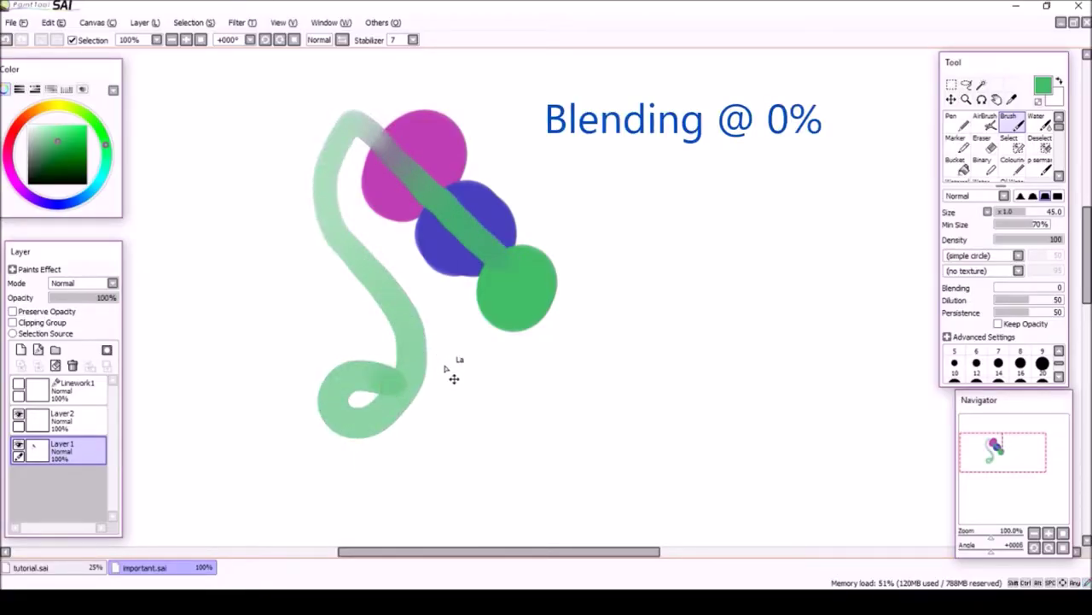
{"action": "key", "text": "ctrl+z"}
{"action": "left_click_drag", "start_coordinate": [1005, 287], "coordinate": [1067, 287]}
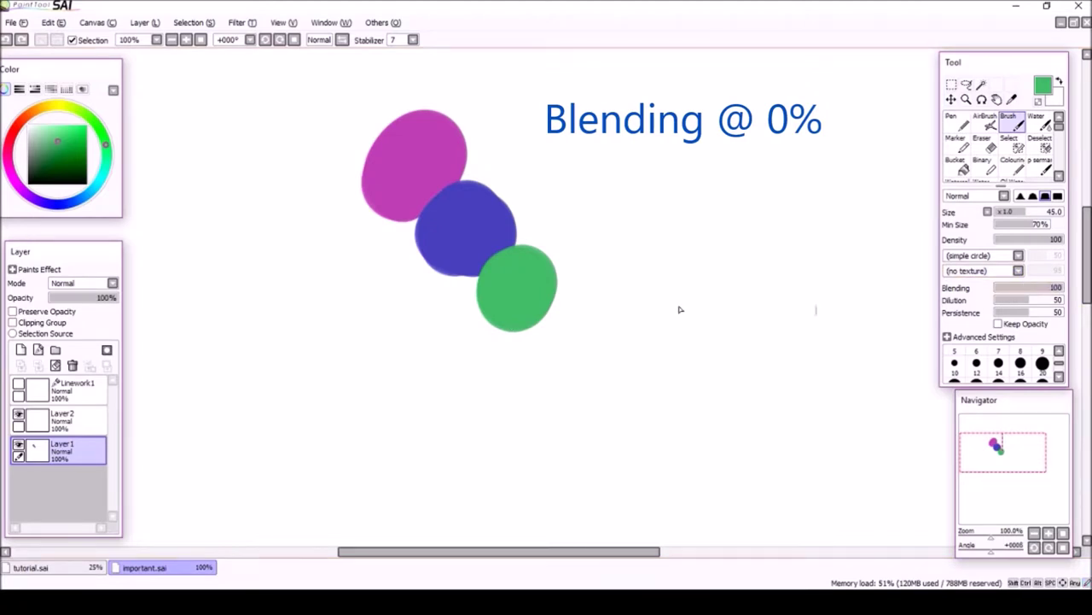
{"action": "mouse_move", "coordinate": [509, 261]}
{"action": "left_mouse_down"}
{"action": "mouse_move", "coordinate": [378, 134]}
{"action": "mouse_move", "coordinate": [337, 108]}
{"action": "mouse_move", "coordinate": [293, 149]}
{"action": "mouse_move", "coordinate": [306, 231]}
{"action": "mouse_move", "coordinate": [359, 325]}
{"action": "mouse_move", "coordinate": [325, 369]}
{"action": "left_mouse_up"}
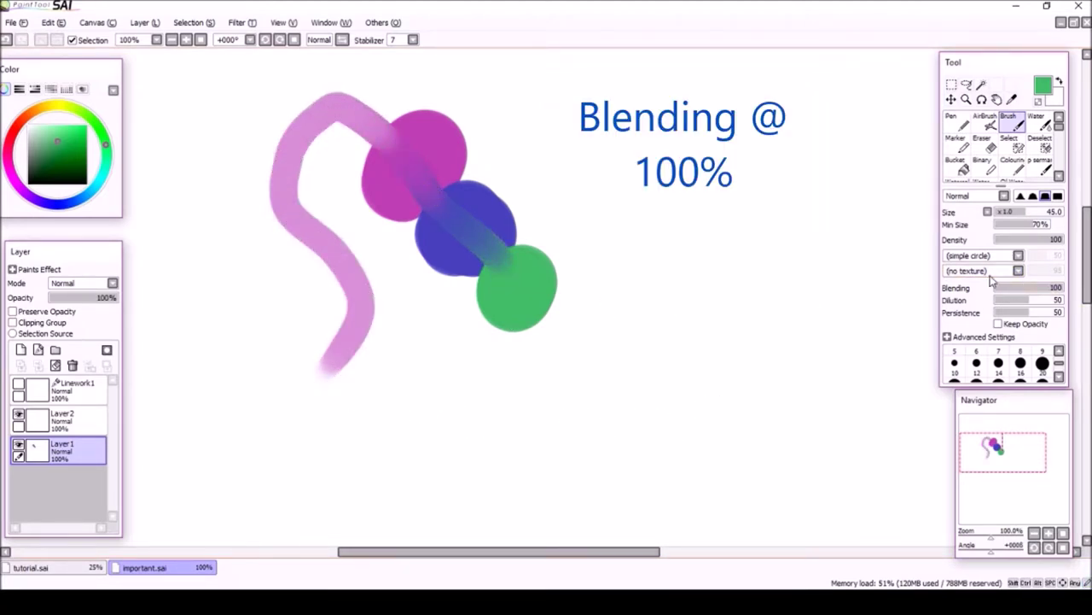
{"action": "key", "text": "ctrl+z"}
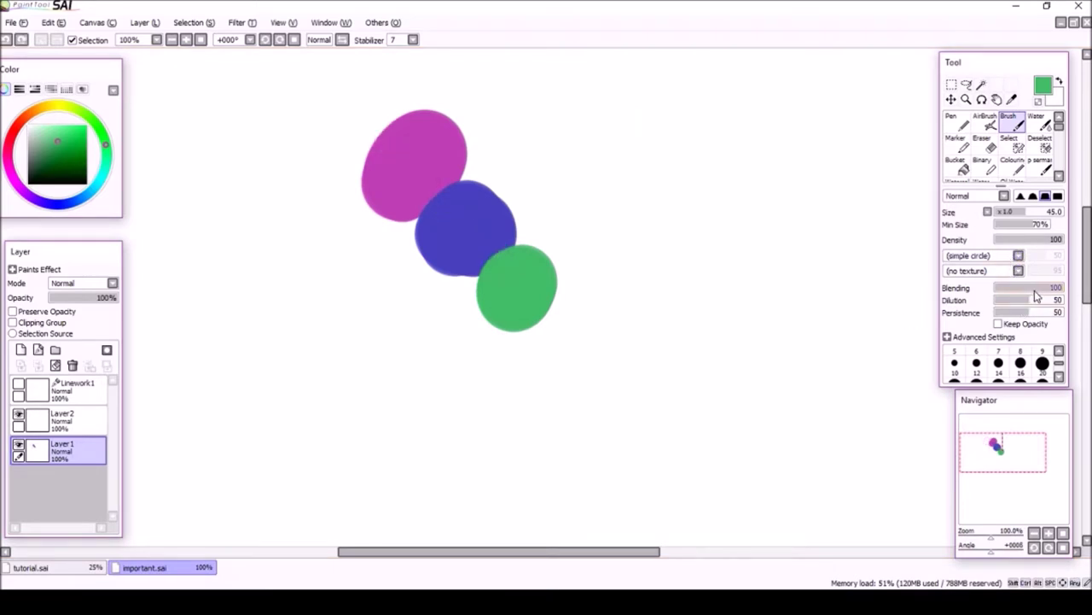
{"action": "left_click", "coordinate": [1029, 288]}
{"action": "left_click_drag", "start_coordinate": [1033, 305], "coordinate": [916, 307]}
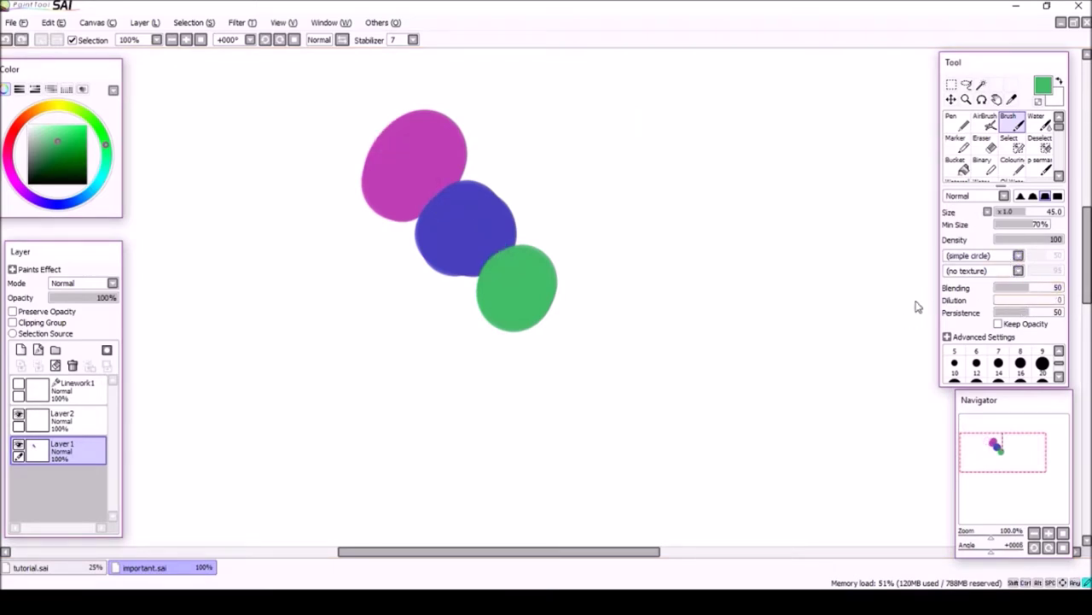
{"action": "mouse_move", "coordinate": [491, 262]}
{"action": "left_mouse_down"}
{"action": "mouse_move", "coordinate": [417, 193]}
{"action": "mouse_move", "coordinate": [337, 152]}
{"action": "mouse_move", "coordinate": [328, 292]}
{"action": "mouse_move", "coordinate": [348, 414]}
{"action": "mouse_move", "coordinate": [493, 429]}
{"action": "mouse_move", "coordinate": [640, 388]}
{"action": "left_mouse_up"}
{"action": "key", "text": "ctrl+z"}
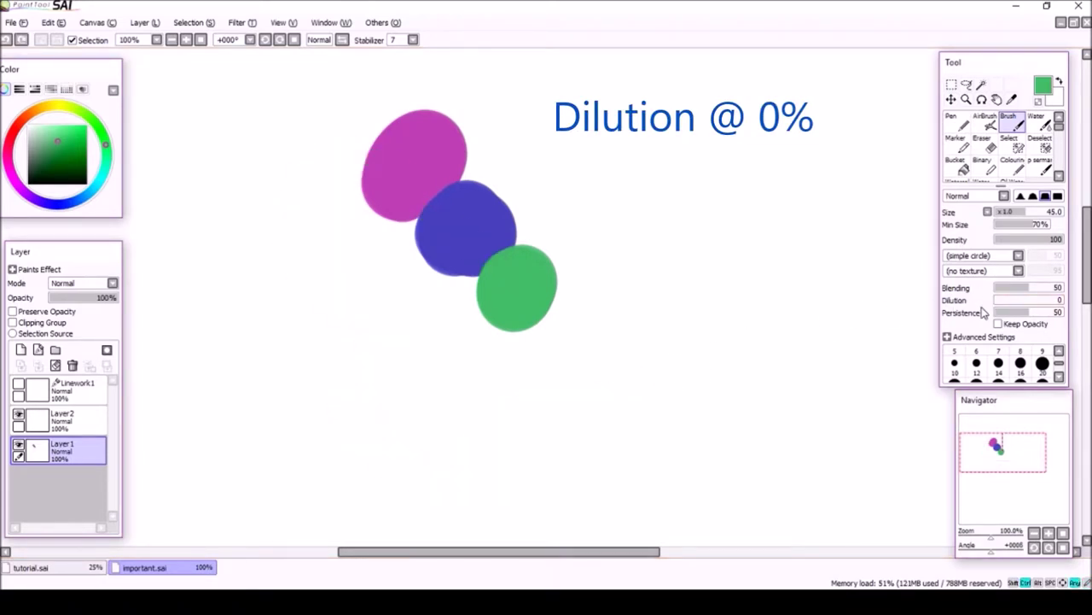
Test dilution 100 and persistence 0, then paint a long green stroke at persistence 100
{"action": "left_click_drag", "start_coordinate": [1007, 305], "coordinate": [1066, 305]}
{"action": "mouse_move", "coordinate": [517, 284]}
{"action": "left_mouse_down"}
{"action": "mouse_move", "coordinate": [466, 220]}
{"action": "mouse_move", "coordinate": [390, 161]}
{"action": "mouse_move", "coordinate": [345, 154]}
{"action": "mouse_move", "coordinate": [318, 205]}
{"action": "left_mouse_up"}
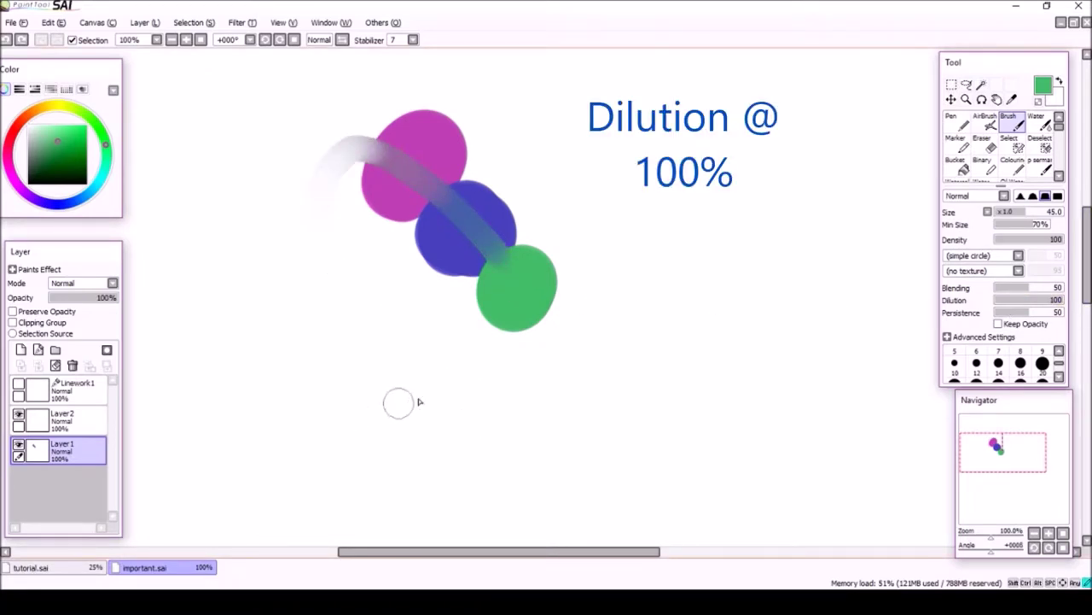
{"action": "key", "text": "ctrl+z"}
{"action": "left_click_drag", "start_coordinate": [1041, 305], "coordinate": [995, 313]}
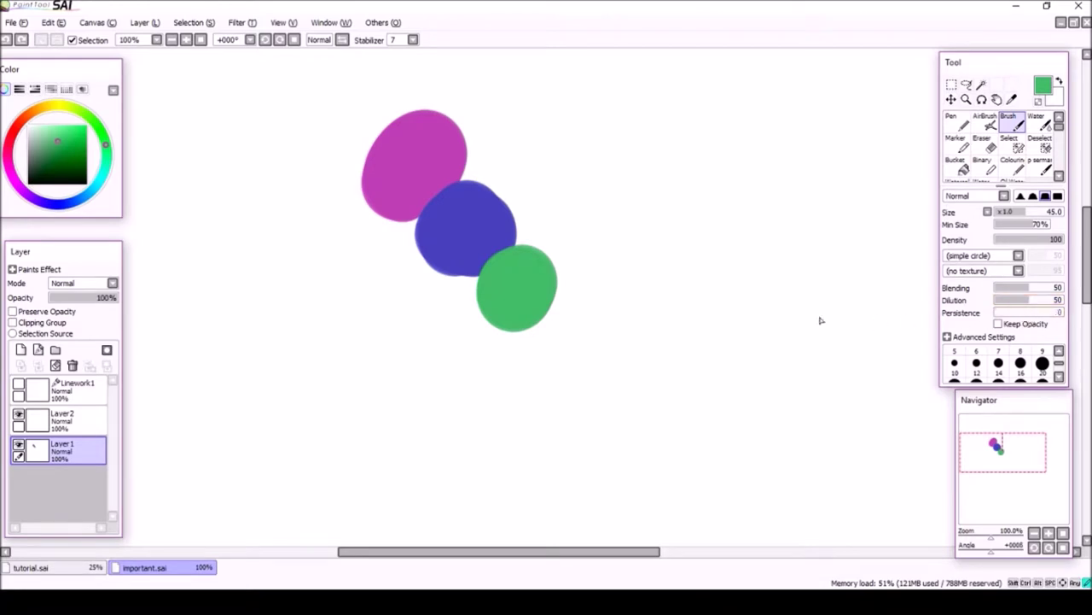
{"action": "mouse_move", "coordinate": [493, 275]}
{"action": "left_mouse_down"}
{"action": "mouse_move", "coordinate": [391, 192]}
{"action": "mouse_move", "coordinate": [313, 164]}
{"action": "mouse_move", "coordinate": [234, 190]}
{"action": "mouse_move", "coordinate": [234, 282]}
{"action": "mouse_move", "coordinate": [342, 365]}
{"action": "mouse_move", "coordinate": [454, 372]}
{"action": "mouse_move", "coordinate": [596, 425]}
{"action": "mouse_move", "coordinate": [609, 473]}
{"action": "mouse_move", "coordinate": [505, 514]}
{"action": "mouse_move", "coordinate": [479, 483]}
{"action": "mouse_move", "coordinate": [527, 452]}
{"action": "mouse_move", "coordinate": [696, 471]}
{"action": "mouse_move", "coordinate": [766, 326]}
{"action": "mouse_move", "coordinate": [717, 265]}
{"action": "left_mouse_up"}
{"action": "key", "text": "ctrl+z"}
{"action": "left_click_drag", "start_coordinate": [1014, 312], "coordinate": [1062, 312]}
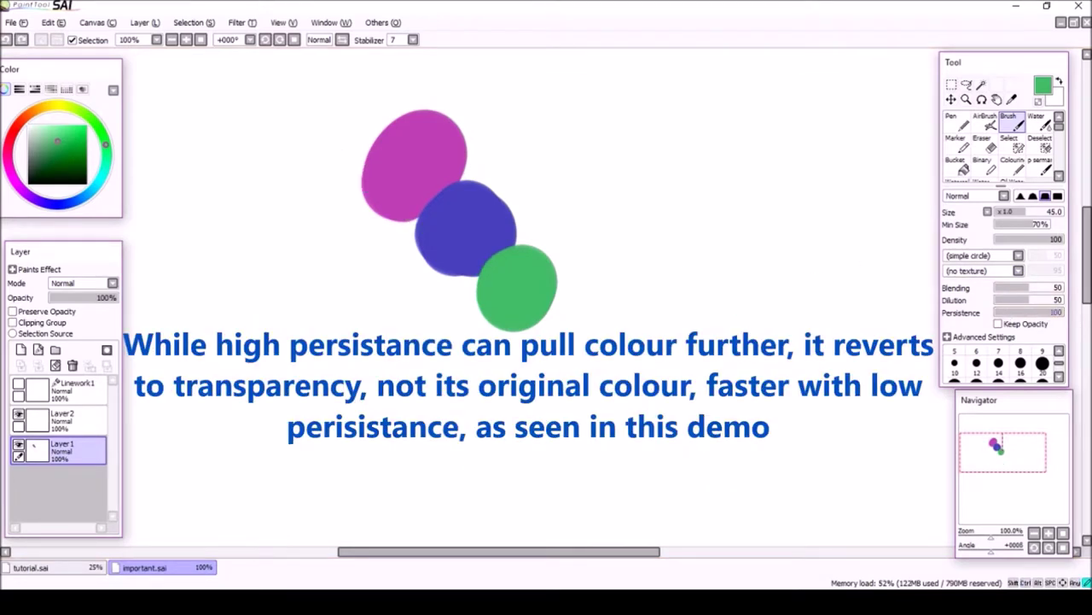
{"action": "mouse_move", "coordinate": [511, 288]}
{"action": "left_mouse_down"}
{"action": "mouse_move", "coordinate": [437, 205]}
{"action": "mouse_move", "coordinate": [372, 172]}
{"action": "mouse_move", "coordinate": [319, 176]}
{"action": "mouse_move", "coordinate": [280, 241]}
{"action": "mouse_move", "coordinate": [290, 321]}
{"action": "mouse_move", "coordinate": [377, 389]}
{"action": "mouse_move", "coordinate": [675, 448]}
{"action": "mouse_move", "coordinate": [695, 505]}
{"action": "mouse_move", "coordinate": [594, 517]}
{"action": "mouse_move", "coordinate": [500, 475]}
{"action": "mouse_move", "coordinate": [602, 445]}
{"action": "mouse_move", "coordinate": [693, 363]}
{"action": "mouse_move", "coordinate": [666, 206]}
{"action": "mouse_move", "coordinate": [740, 176]}
{"action": "left_mouse_up"}
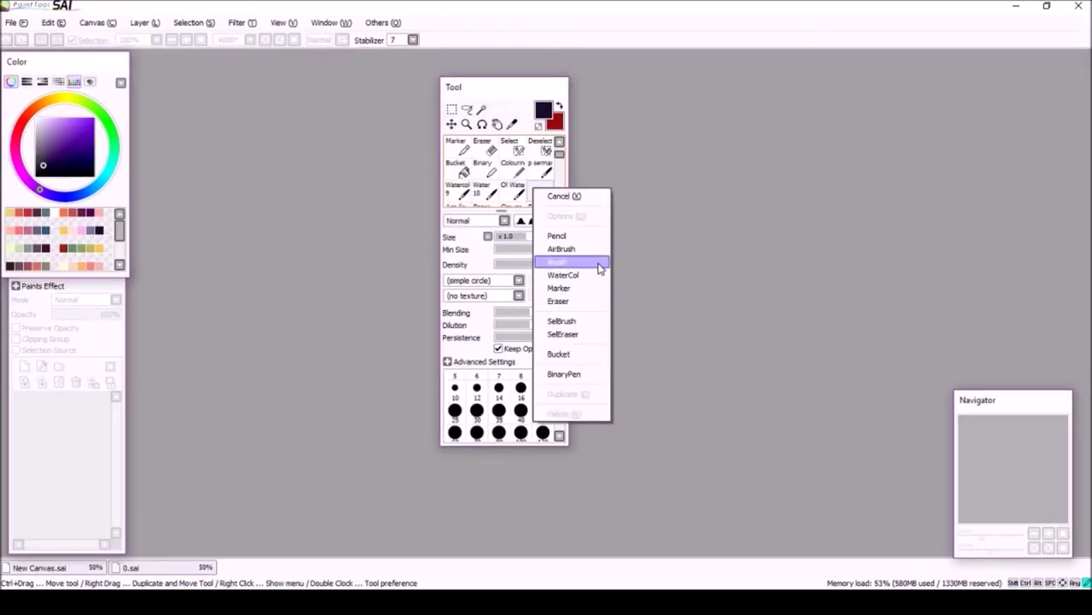
Create a custom tool named Hi in an empty tool slot
{"action": "left_click", "coordinate": [600, 266]}
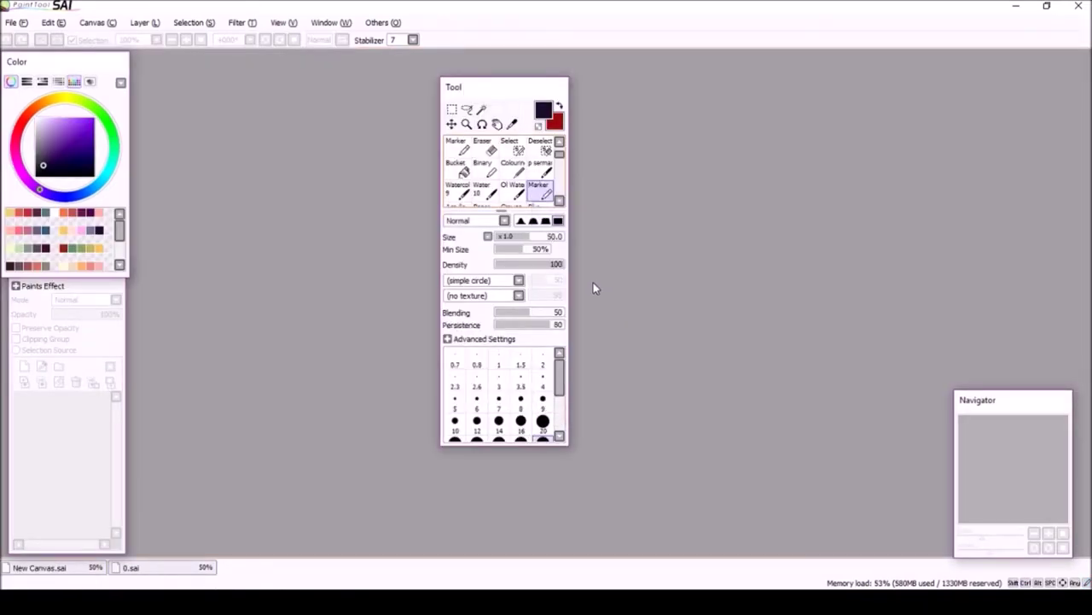
{"action": "right_click", "coordinate": [540, 189]}
{"action": "left_click", "coordinate": [568, 215]}
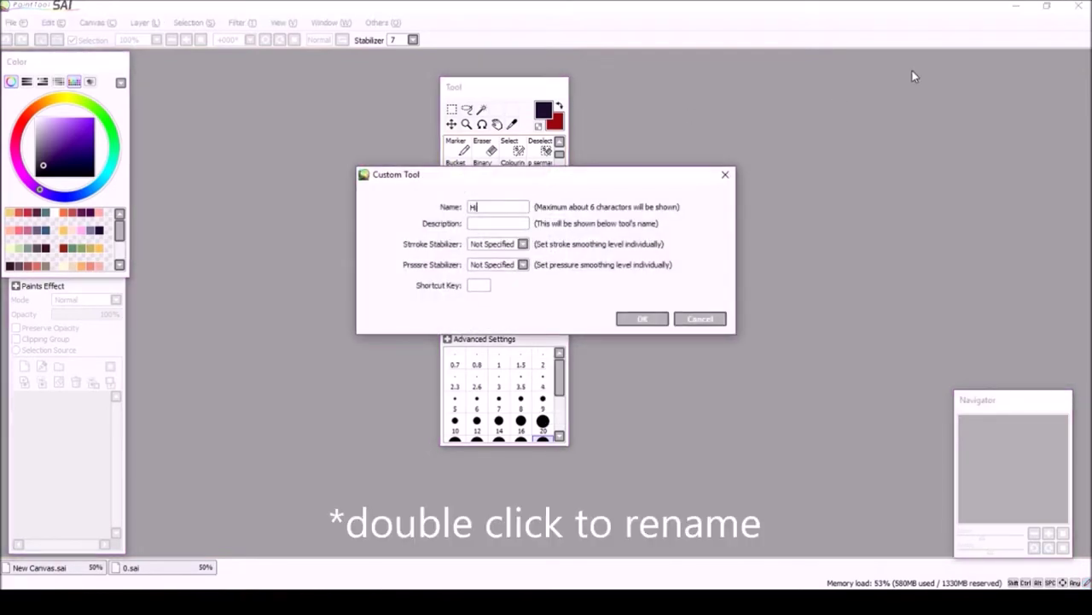
{"action": "left_click", "coordinate": [642, 319]}
Delete the Hi custom tool and undo the green squiggle stroke
{"action": "right_click", "coordinate": [535, 189]}
{"action": "left_click", "coordinate": [584, 418]}
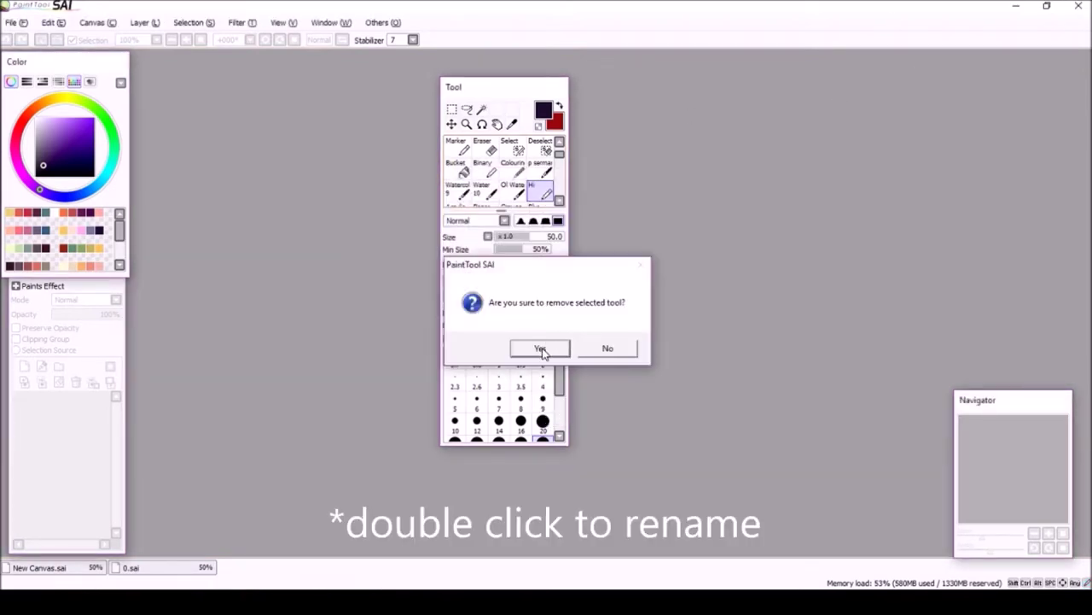
{"action": "left_click", "coordinate": [541, 350]}
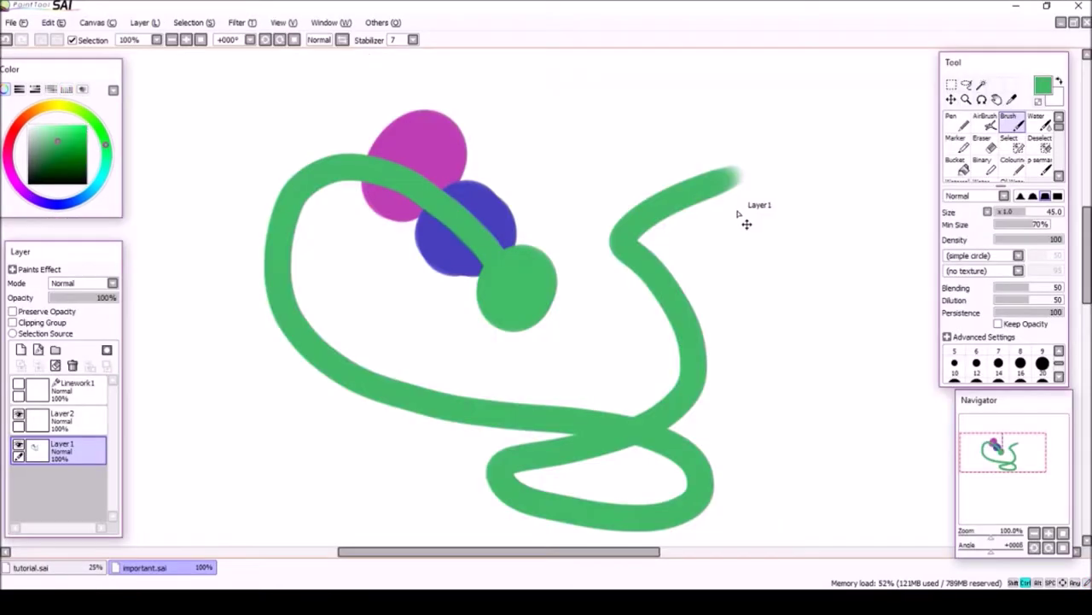
{"action": "key", "text": "ctrl+z"}
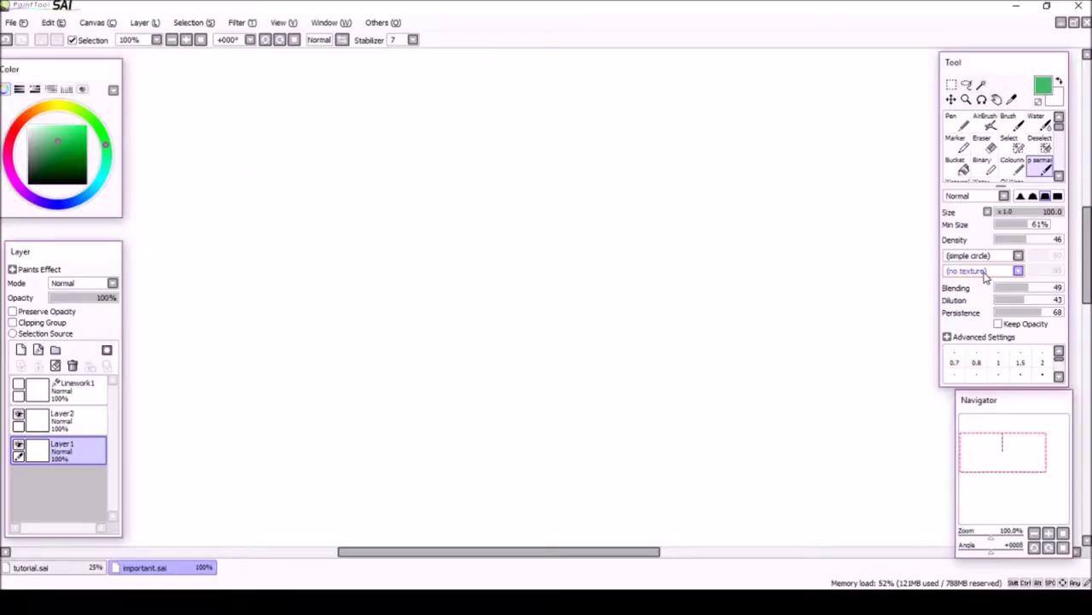
{"action": "left_click", "coordinate": [983, 272]}
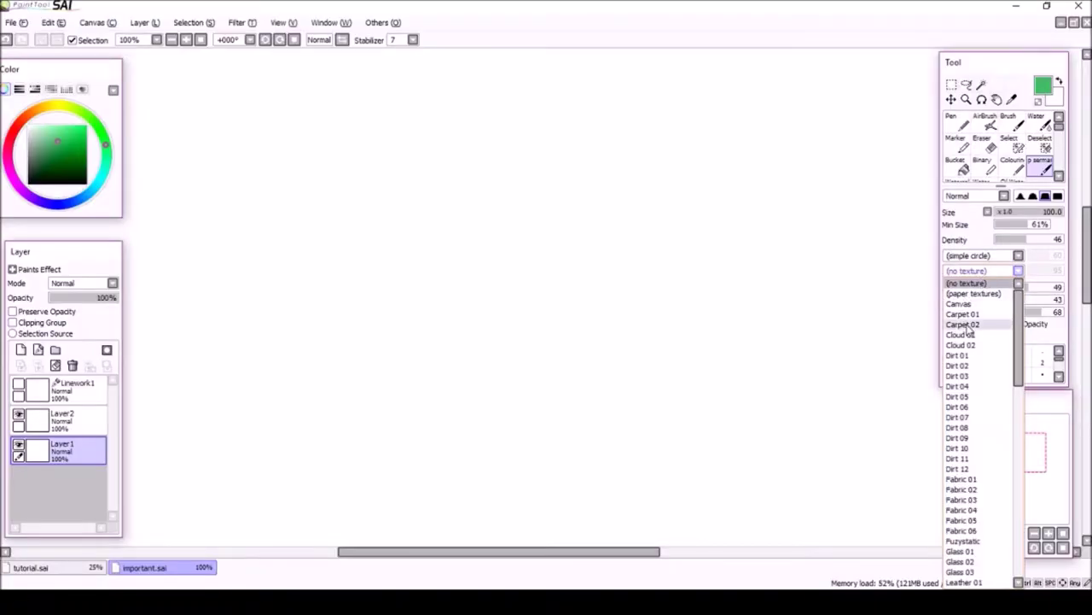
Choose the Carpet 02 texture from the brush texture list
{"action": "left_click", "coordinate": [968, 327]}
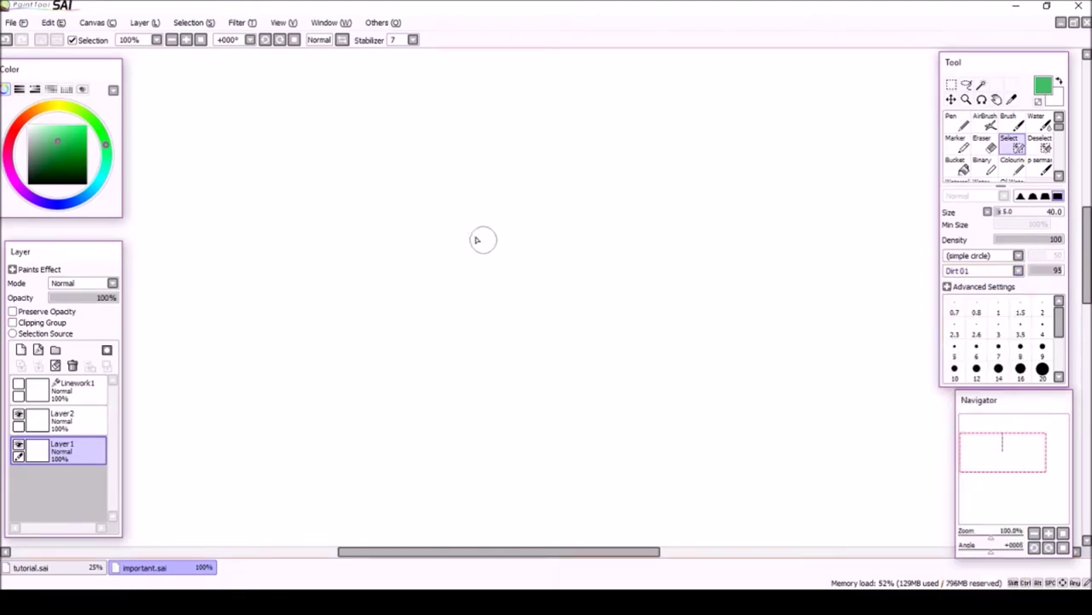
Set the selection brush to 280 and stamp four overlapping textured circles
{"action": "left_click_drag", "start_coordinate": [540, 295], "coordinate": [637, 296]}
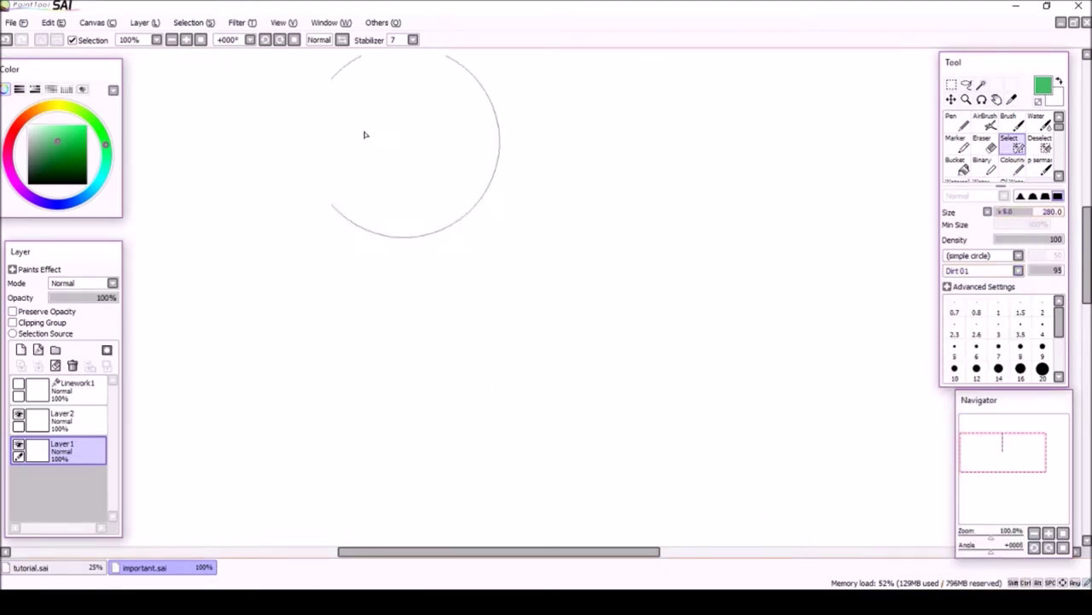
{"action": "mouse_move", "coordinate": [453, 218]}
{"action": "left_mouse_down"}
{"action": "mouse_move", "coordinate": [462, 194]}
{"action": "mouse_move", "coordinate": [381, 301]}
{"action": "mouse_move", "coordinate": [475, 370]}
{"action": "mouse_move", "coordinate": [524, 240]}
{"action": "mouse_move", "coordinate": [449, 204]}
{"action": "mouse_move", "coordinate": [480, 227]}
{"action": "left_mouse_up"}
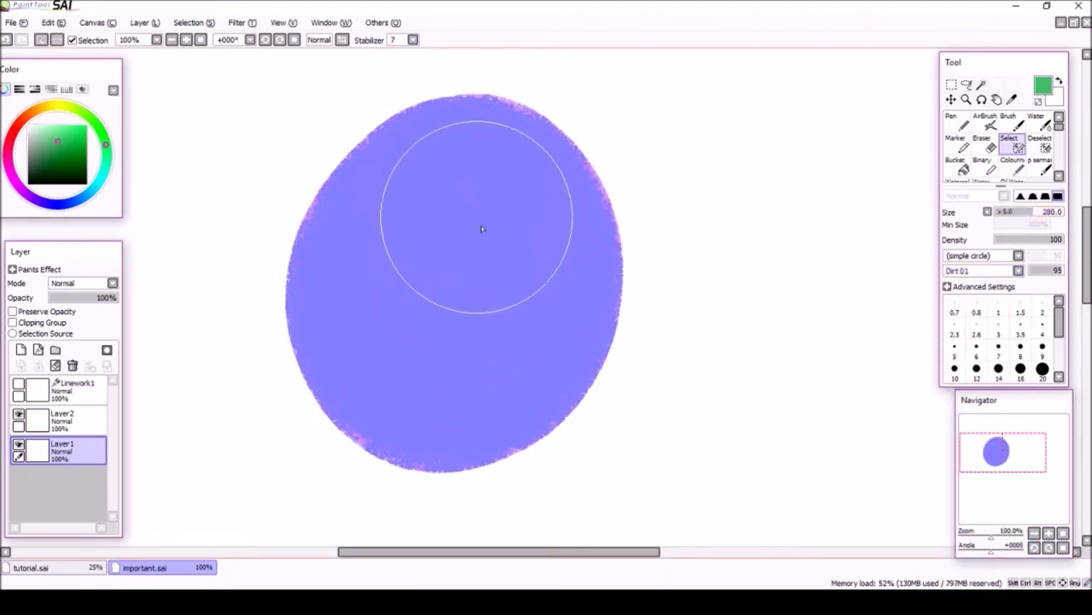
{"action": "key", "text": "ctrl+d"}
{"action": "left_click", "coordinate": [419, 206]}
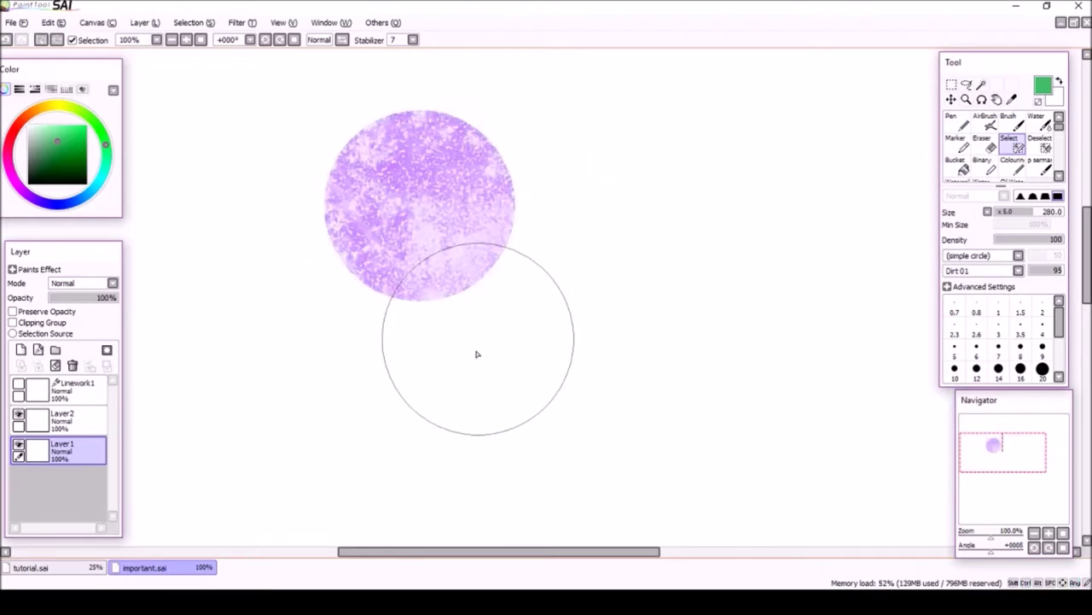
{"action": "left_click", "coordinate": [462, 348]}
{"action": "left_click", "coordinate": [537, 262]}
{"action": "left_click", "coordinate": [358, 302]}
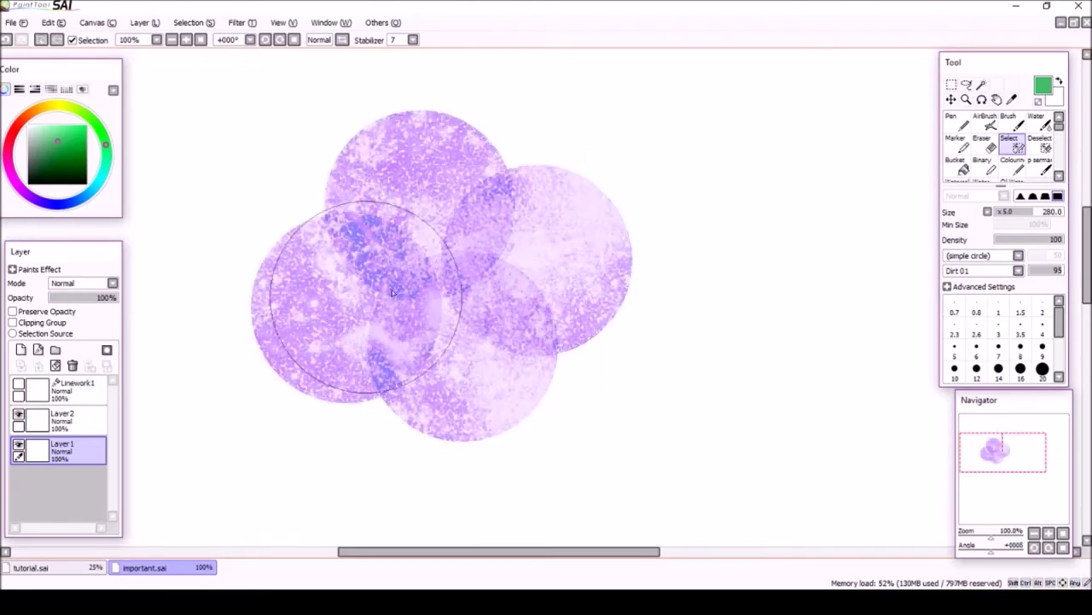
Bucket-fill the selection green using Transparency (Strict) detection
{"action": "left_click", "coordinate": [960, 167]}
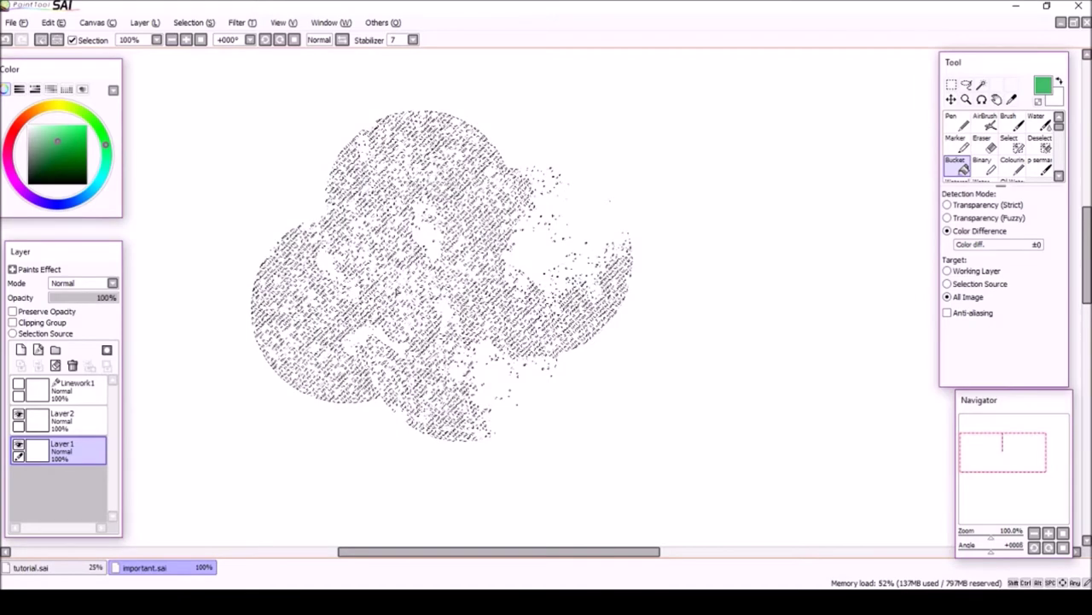
{"action": "left_click", "coordinate": [948, 205]}
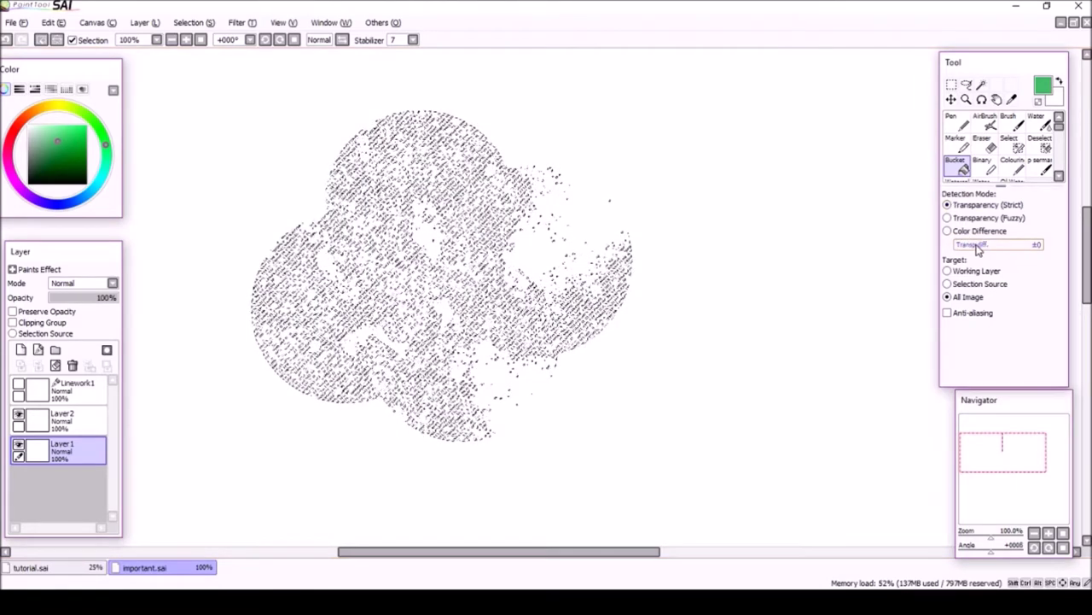
{"action": "left_click", "coordinate": [373, 228]}
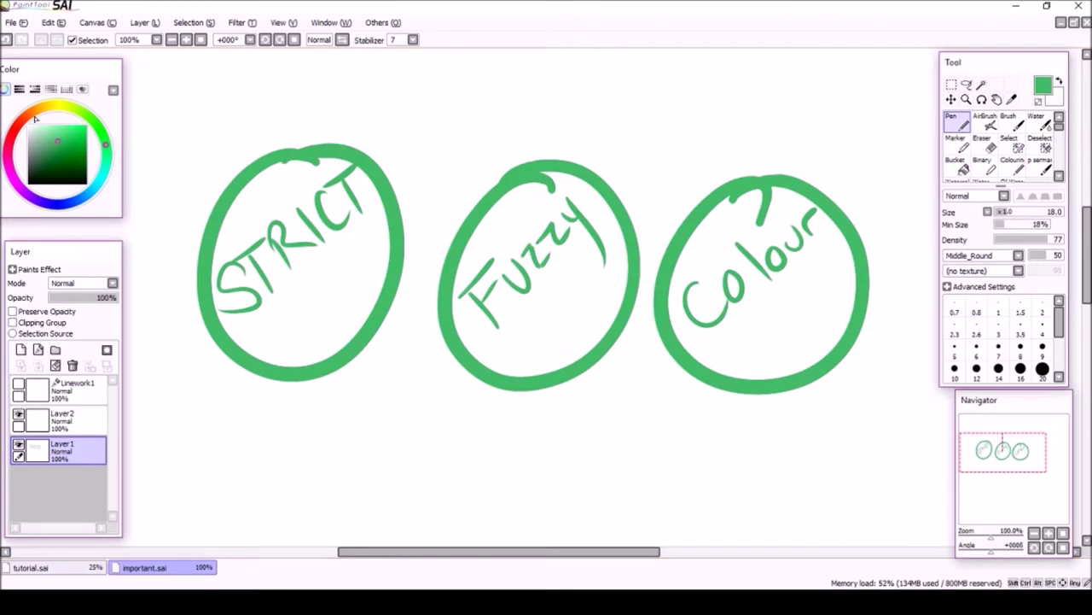
Set up a yellow bucket fill with ±31 tolerance and anti-aliasing, and fill the Strict circle
{"action": "left_click", "coordinate": [55, 105]}
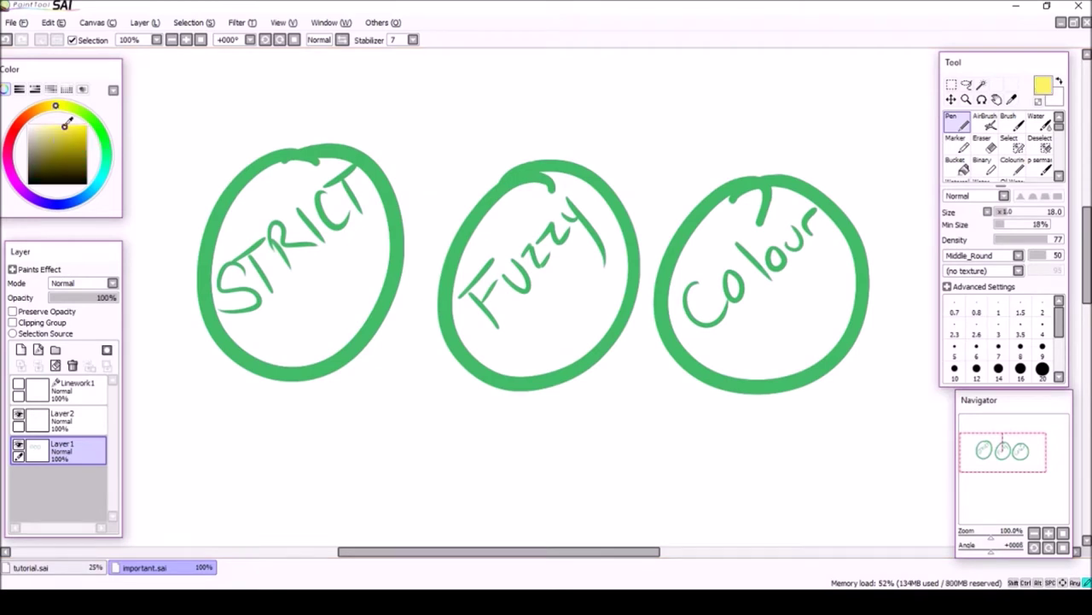
{"action": "left_click", "coordinate": [957, 166]}
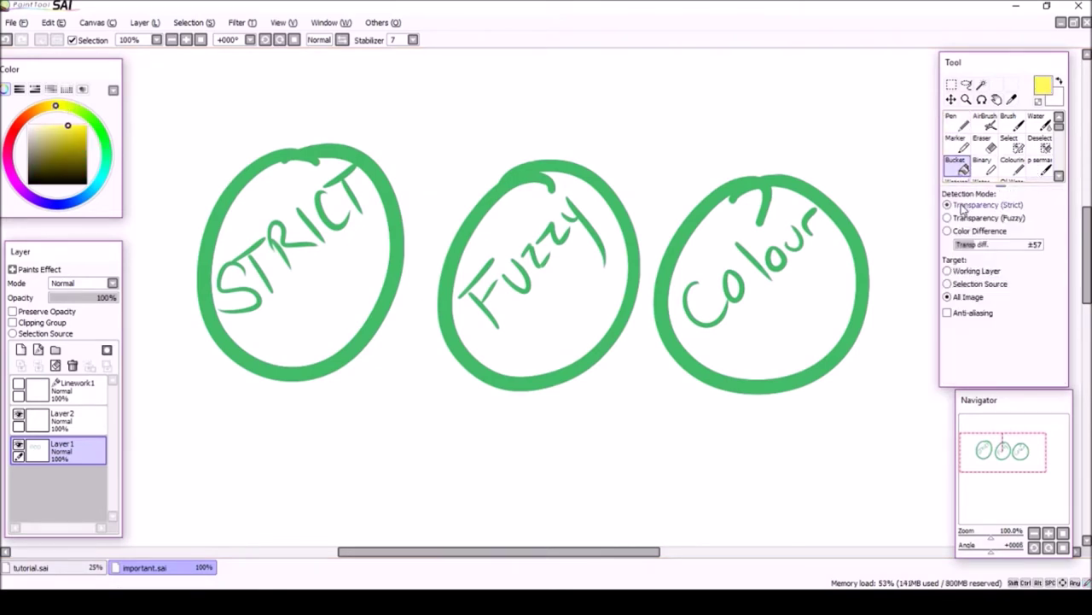
{"action": "left_click", "coordinate": [967, 247]}
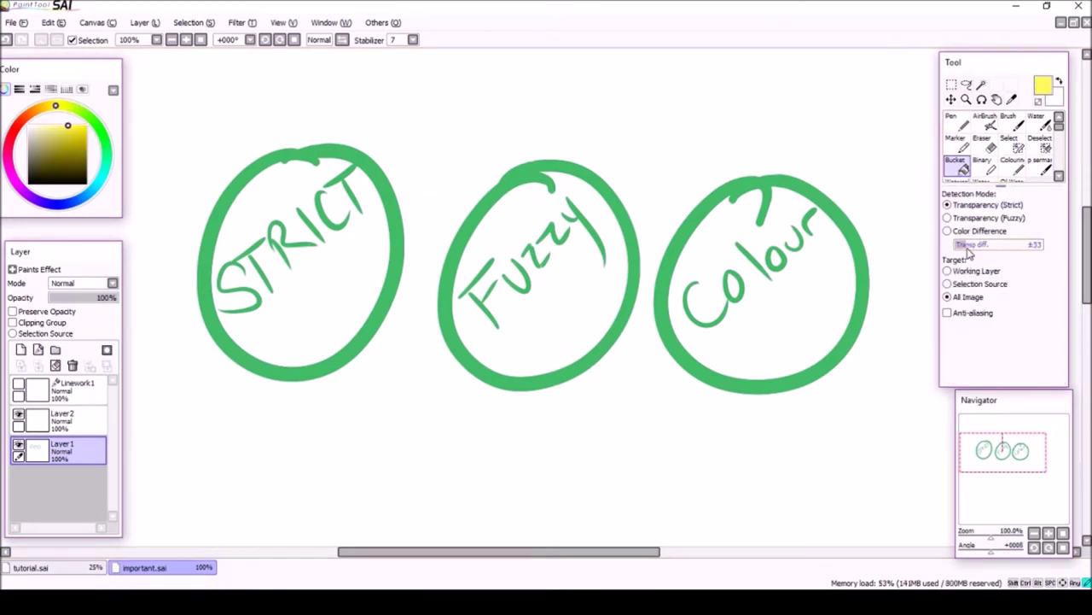
{"action": "left_click_drag", "start_coordinate": [967, 247], "coordinate": [970, 247]}
{"action": "left_click", "coordinate": [947, 313]}
{"action": "left_click", "coordinate": [299, 280]}
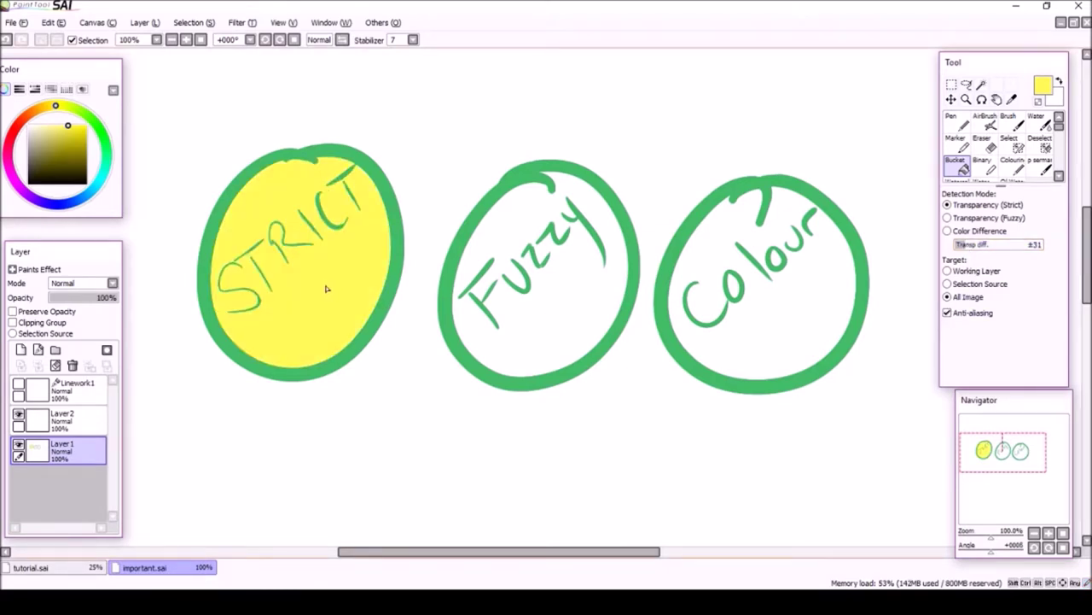
Fill the Fuzzy circle with fuzzy transparency and the Colour circle with Color Difference
{"action": "left_click", "coordinate": [947, 219]}
{"action": "left_click", "coordinate": [600, 278]}
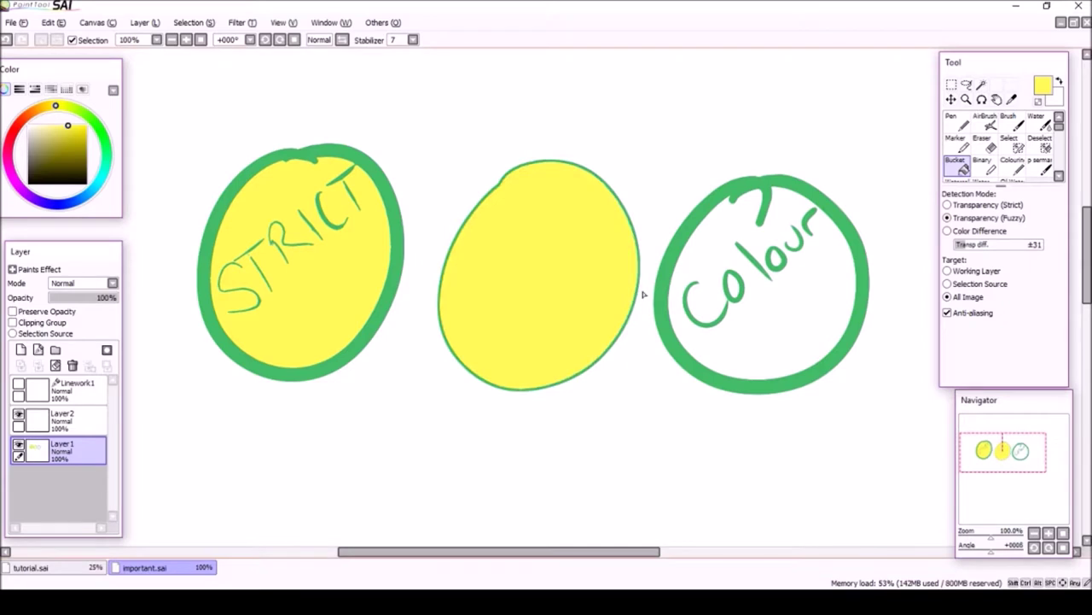
{"action": "left_click", "coordinate": [947, 231]}
{"action": "left_click", "coordinate": [804, 304]}
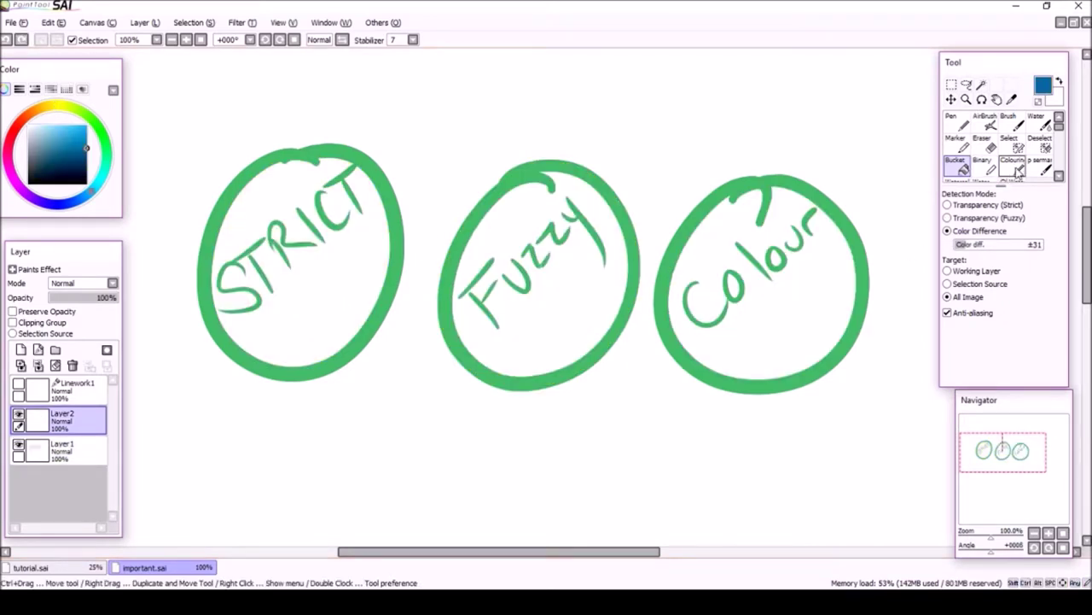
Draw a blue loop across the circles, then try and undo a Working Layer bucket fill inside it
{"action": "left_click", "coordinate": [1019, 171]}
{"action": "mouse_move", "coordinate": [802, 243]}
{"action": "left_mouse_down"}
{"action": "mouse_move", "coordinate": [727, 228]}
{"action": "mouse_move", "coordinate": [707, 301]}
{"action": "mouse_move", "coordinate": [792, 243]}
{"action": "left_mouse_up"}
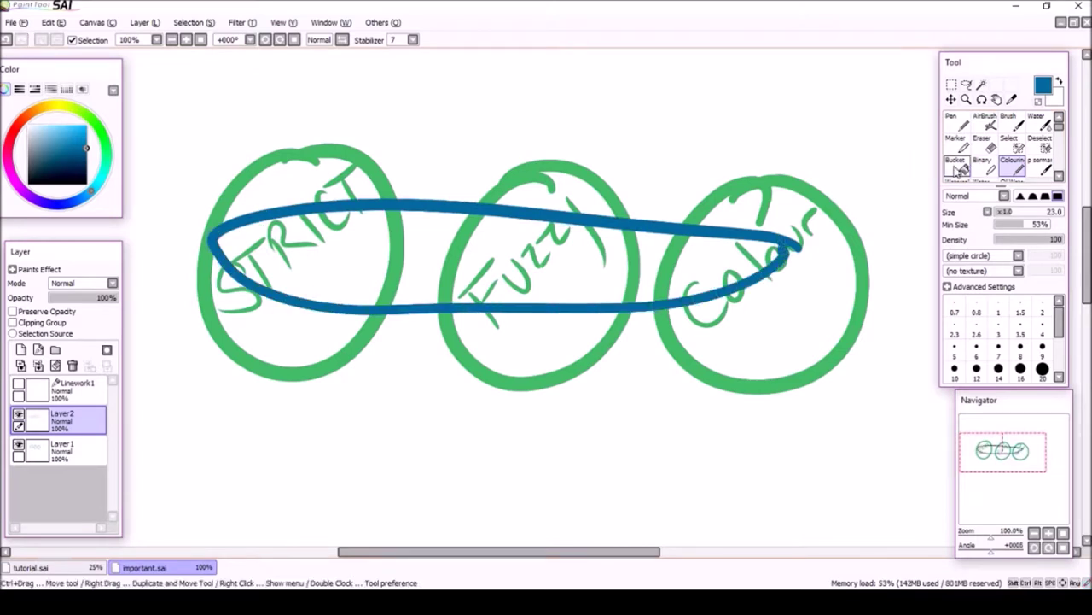
{"action": "left_click", "coordinate": [956, 166]}
{"action": "left_click", "coordinate": [947, 271]}
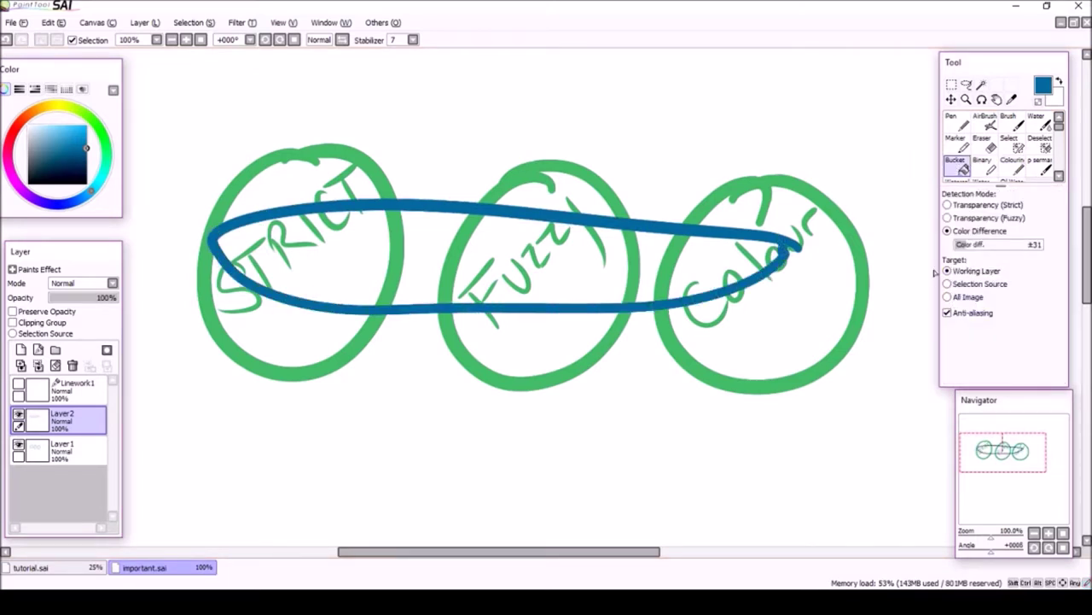
{"action": "left_click", "coordinate": [458, 255]}
{"action": "key", "text": "ctrl+z"}
Fill the loop areas with All Image detection, then delete the blue fill and circles layers
{"action": "left_click", "coordinate": [947, 296]}
{"action": "left_click", "coordinate": [503, 246]}
{"action": "left_click", "coordinate": [654, 261]}
{"action": "left_click", "coordinate": [693, 265]}
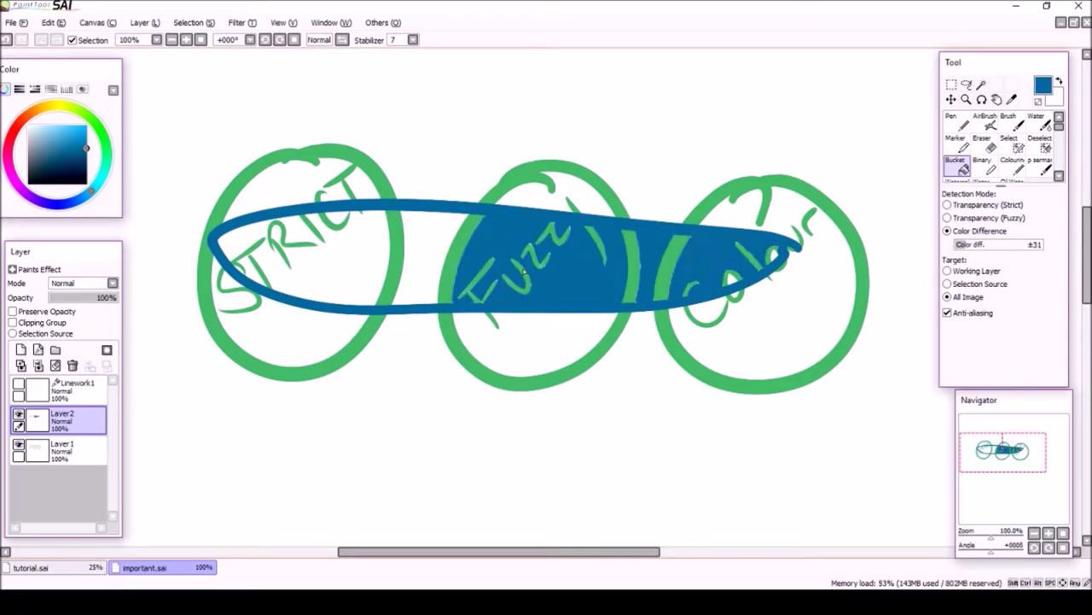
{"action": "left_click", "coordinate": [431, 241]}
{"action": "left_click", "coordinate": [359, 248]}
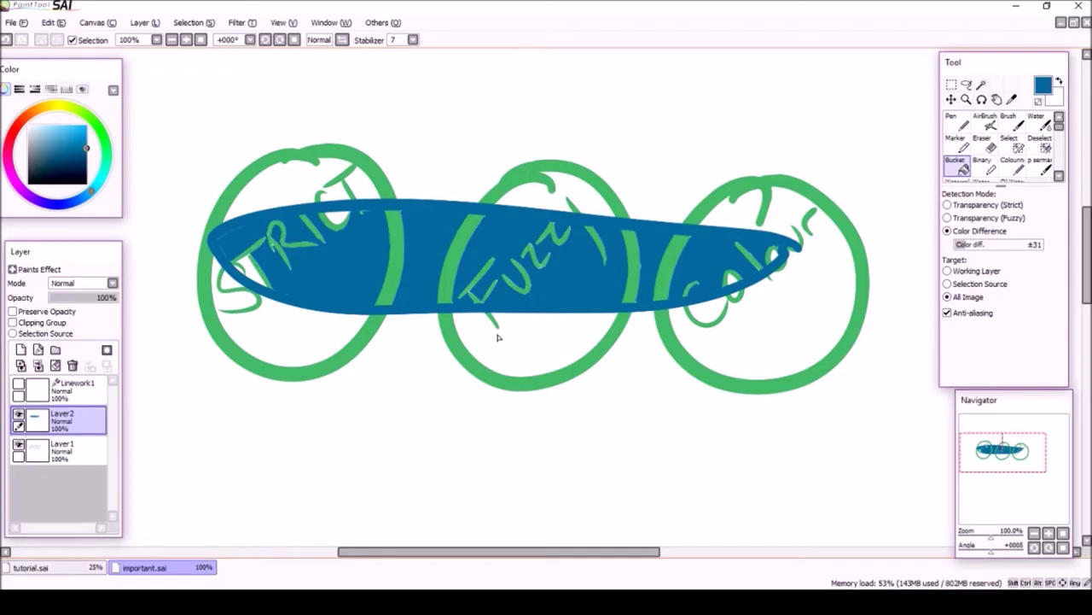
{"action": "left_click", "coordinate": [56, 367]}
{"action": "left_click", "coordinate": [57, 369]}
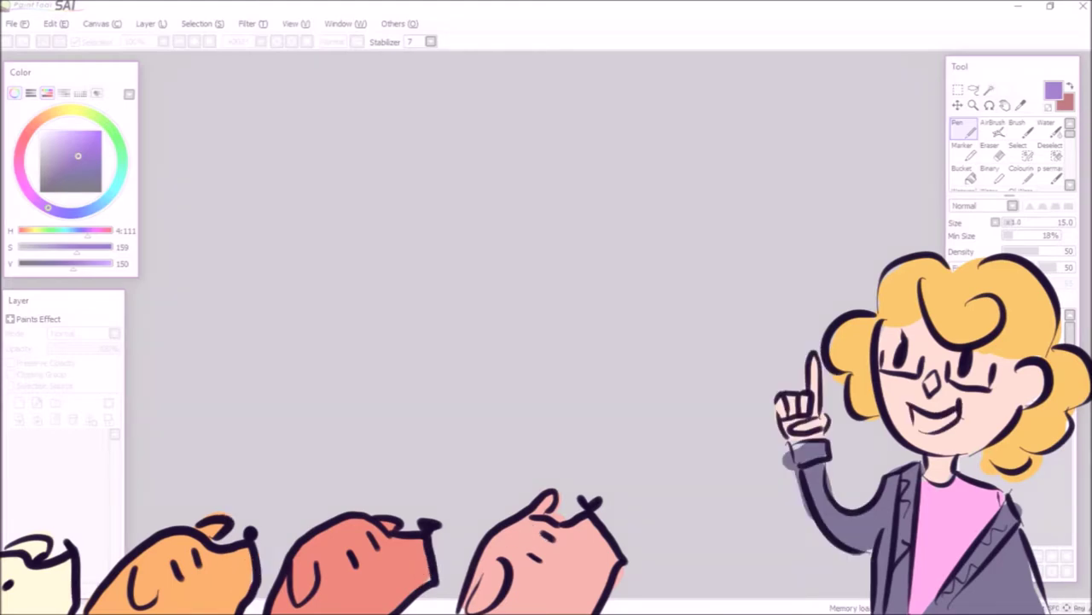
Show the RGB/HSV sliders, swatches and scratchpad, then float the Color panel in the window centre
{"action": "left_click", "coordinate": [50, 89]}
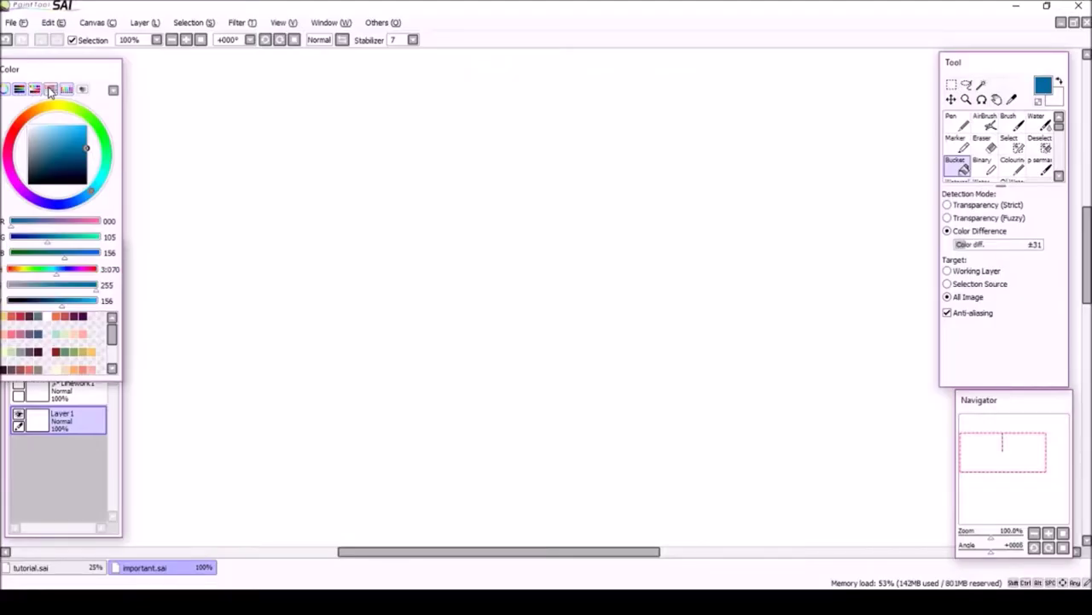
{"action": "left_click", "coordinate": [66, 89]}
{"action": "left_click", "coordinate": [66, 89]}
{"action": "left_click", "coordinate": [65, 88]}
{"action": "left_click", "coordinate": [82, 89]}
{"action": "left_click_drag", "start_coordinate": [76, 74], "coordinate": [535, 68]}
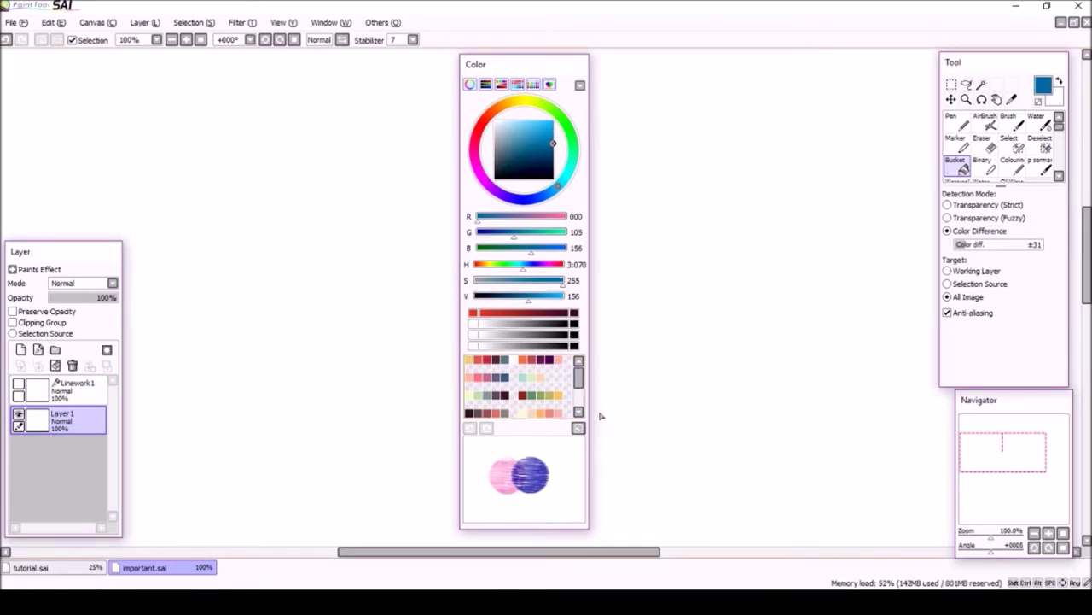
Clear the scratchpad and select the bristle-textured brush, reviewing its texture and shape options
{"action": "left_click", "coordinate": [470, 427]}
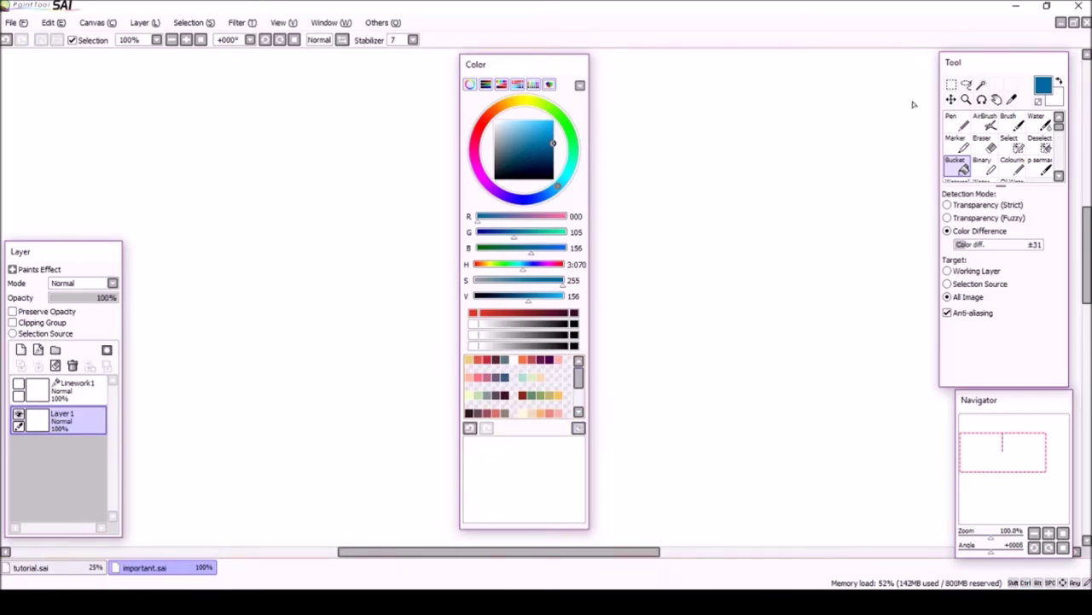
{"action": "left_click", "coordinate": [1020, 169]}
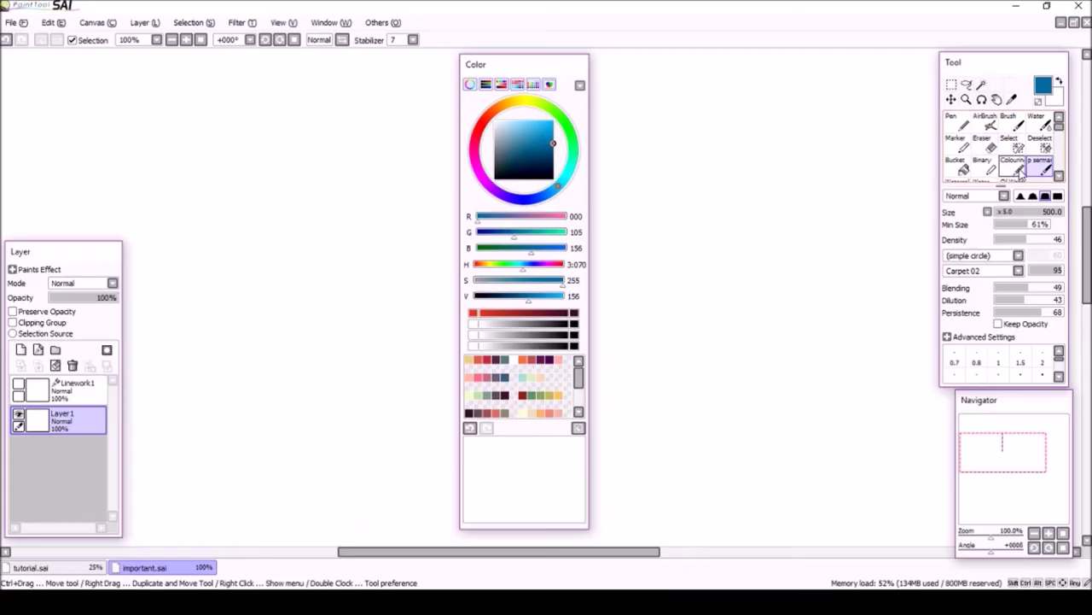
{"action": "left_click", "coordinate": [1018, 269]}
{"action": "left_click", "coordinate": [1018, 255]}
{"action": "left_click", "coordinate": [1004, 220]}
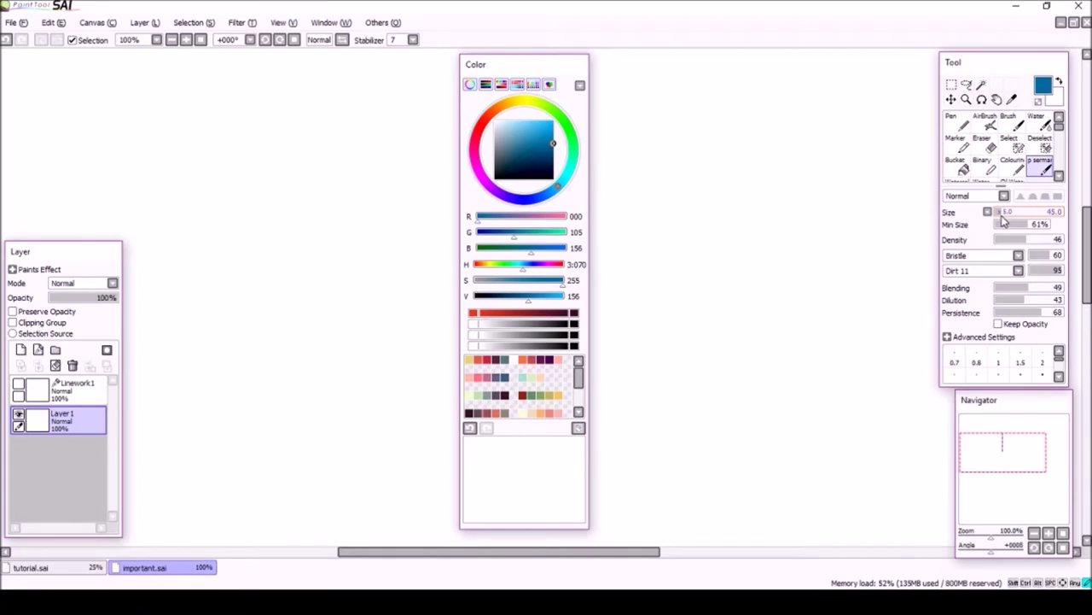
Set the brush size to 5.0 and paint test strokes on the scratchpad
{"action": "left_click_drag", "start_coordinate": [1004, 220], "coordinate": [995, 213]}
{"action": "scroll", "coordinate": [988, 198], "scroll_direction": "down", "scroll_amount": 1}
{"action": "left_click_drag", "start_coordinate": [482, 468], "coordinate": [503, 467]}
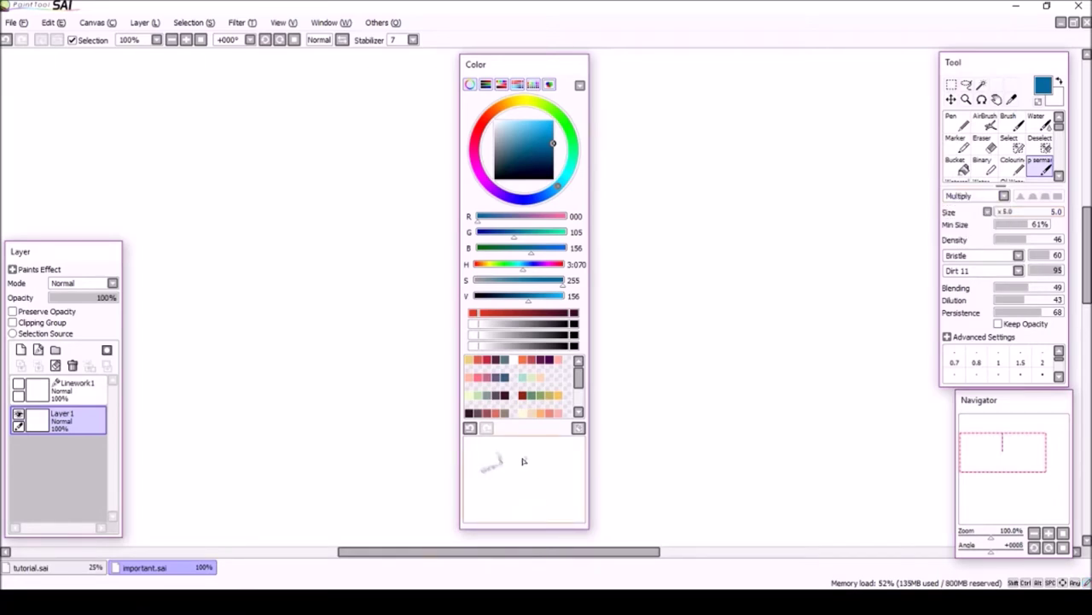
{"action": "mouse_move", "coordinate": [524, 461]}
{"action": "left_mouse_down"}
{"action": "mouse_move", "coordinate": [532, 466]}
{"action": "mouse_move", "coordinate": [500, 468]}
{"action": "mouse_move", "coordinate": [504, 495]}
{"action": "mouse_move", "coordinate": [525, 463]}
{"action": "mouse_move", "coordinate": [488, 454]}
{"action": "mouse_move", "coordinate": [562, 448]}
{"action": "left_mouse_up"}
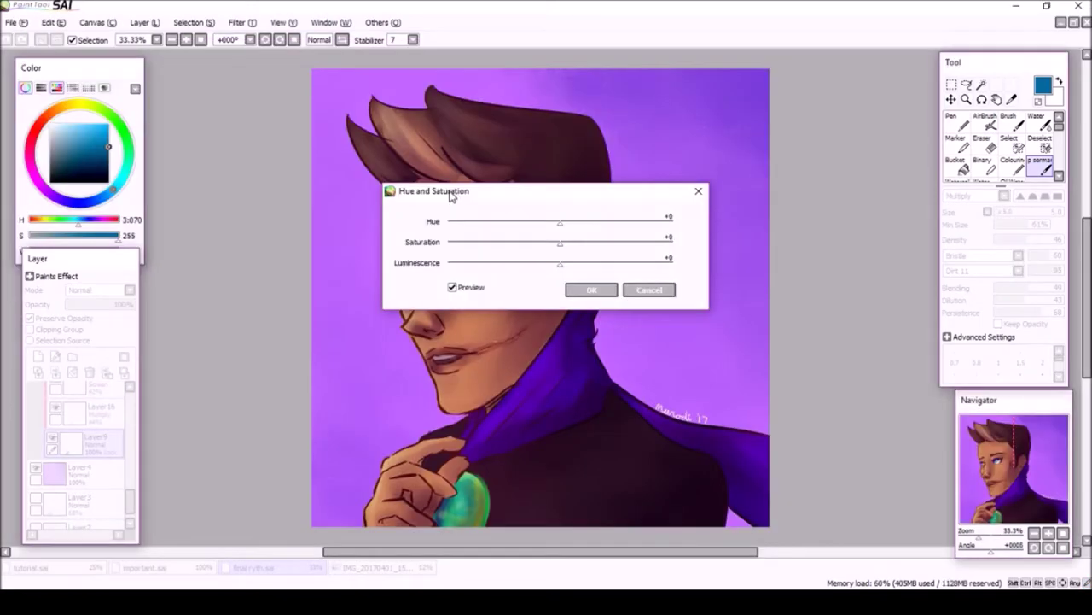
Preview hue -100 and saturation +50 on the portrait, then cancel the Hue and Saturation change
{"action": "left_click_drag", "start_coordinate": [427, 187], "coordinate": [125, 122]}
{"action": "left_click_drag", "start_coordinate": [245, 161], "coordinate": [84, 175]}
{"action": "left_click_drag", "start_coordinate": [243, 182], "coordinate": [302, 205]}
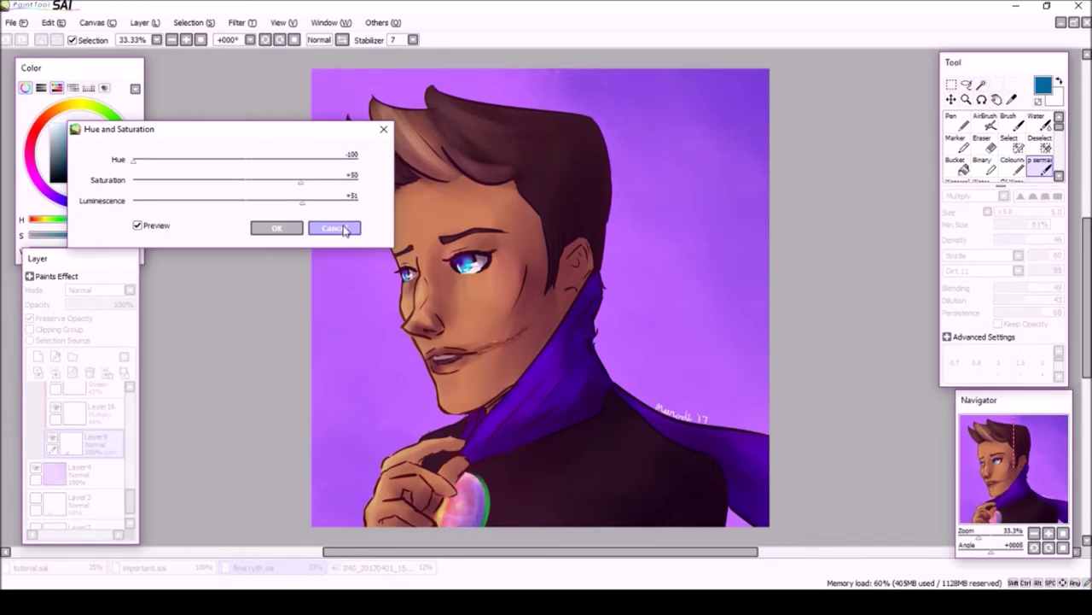
{"action": "left_click", "coordinate": [346, 229]}
Preview higher contrast on the scanned sketch, cancel it, and close the extra documents
{"action": "left_click", "coordinate": [362, 573]}
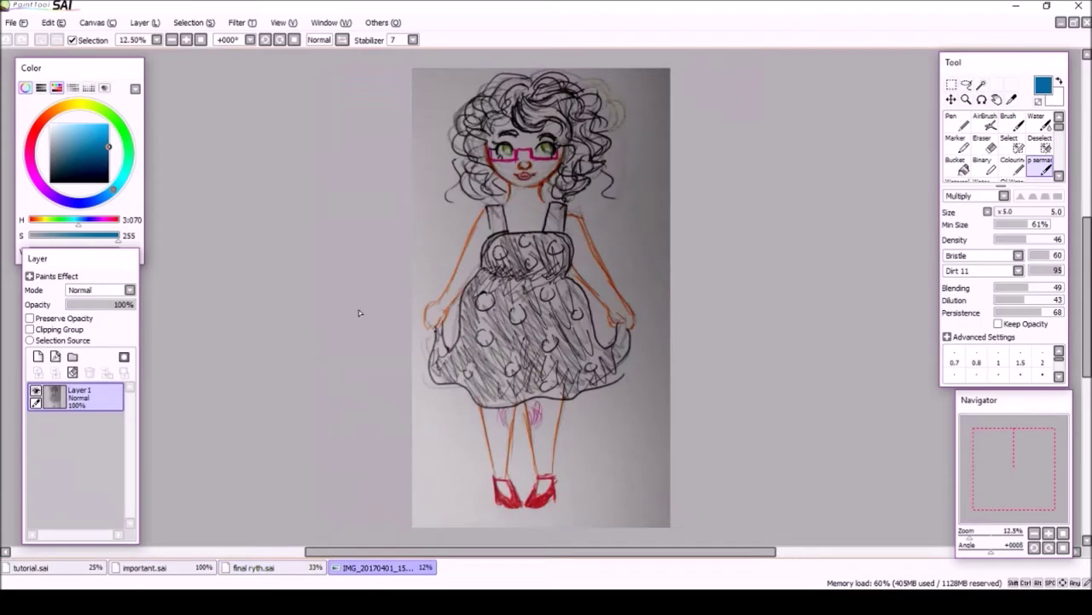
{"action": "left_click", "coordinate": [237, 22]}
{"action": "left_click", "coordinate": [242, 50]}
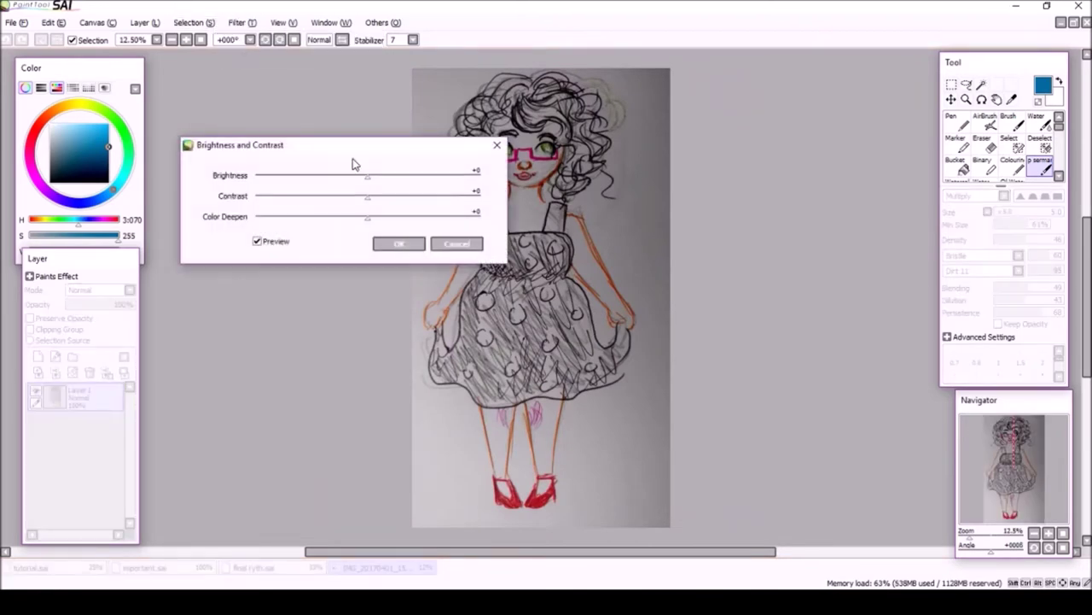
{"action": "left_click_drag", "start_coordinate": [276, 144], "coordinate": [193, 110]}
{"action": "left_click_drag", "start_coordinate": [290, 163], "coordinate": [328, 152]}
{"action": "left_click_drag", "start_coordinate": [285, 184], "coordinate": [334, 146]}
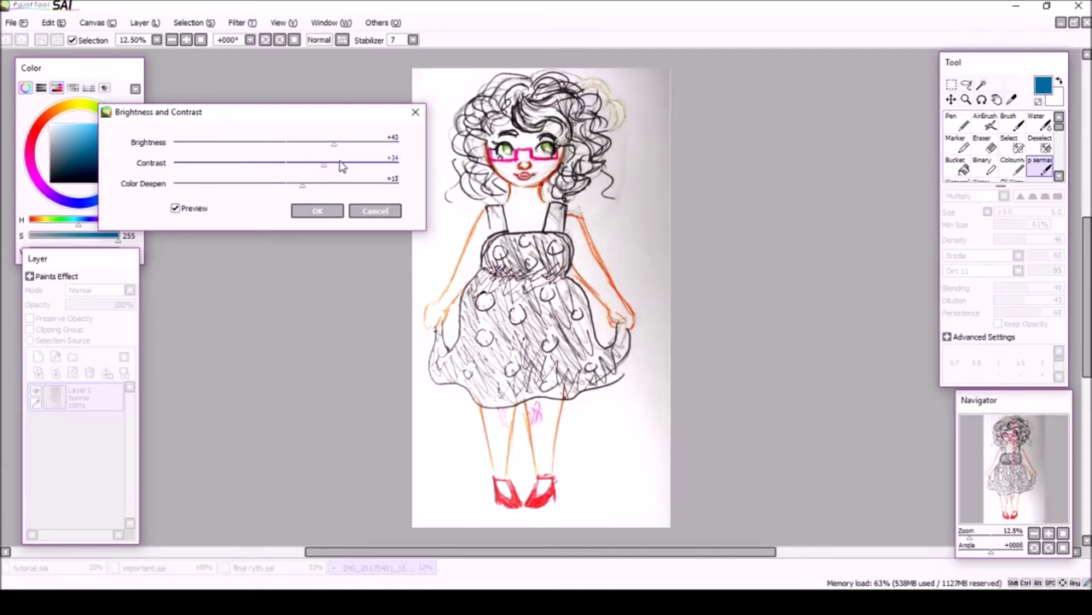
{"action": "left_click", "coordinate": [375, 210]}
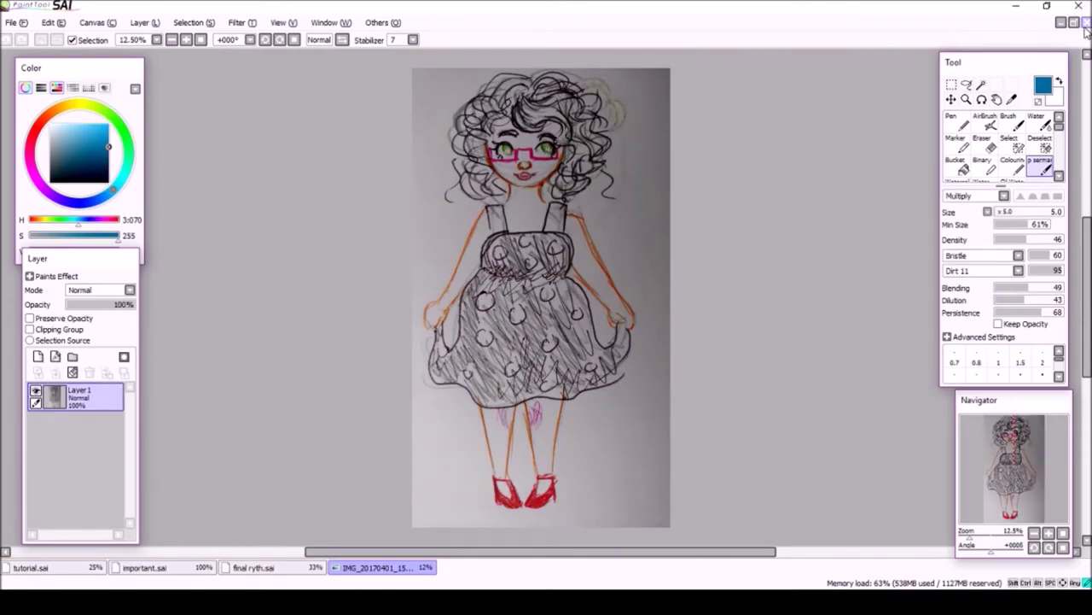
{"action": "left_click", "coordinate": [1085, 23]}
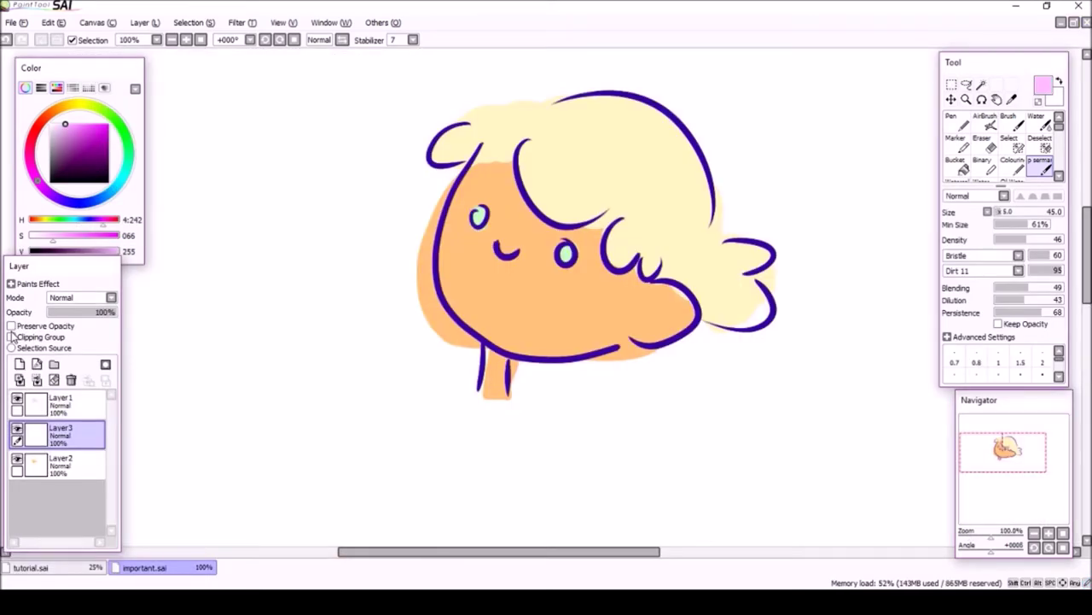
Create Set1, move Layer3 into it, and paint pink shading on the chin and cheek
{"action": "left_click", "coordinate": [54, 364]}
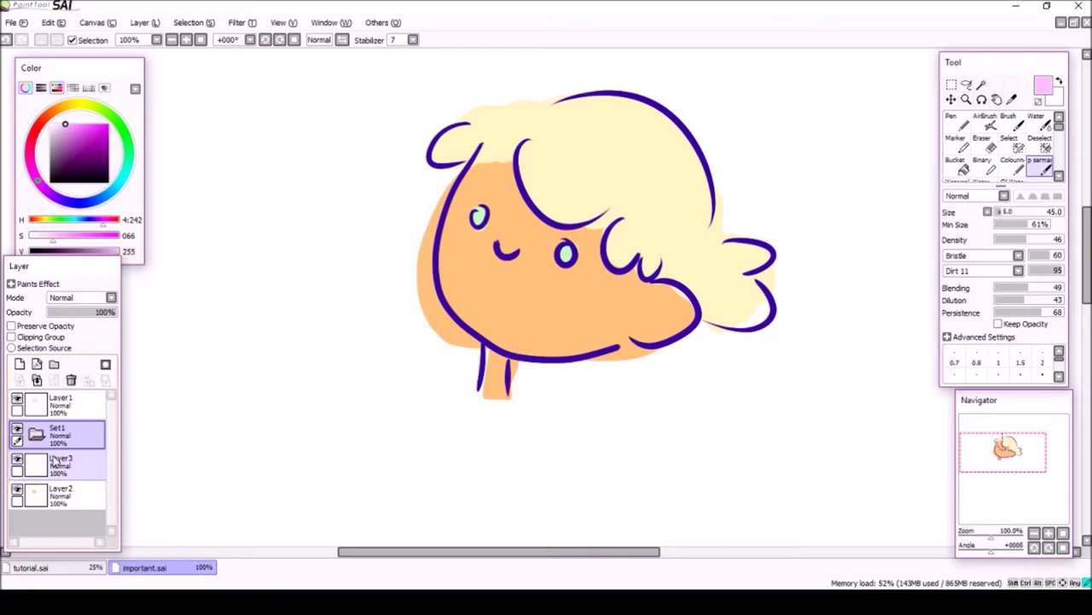
{"action": "left_click_drag", "start_coordinate": [53, 461], "coordinate": [59, 433]}
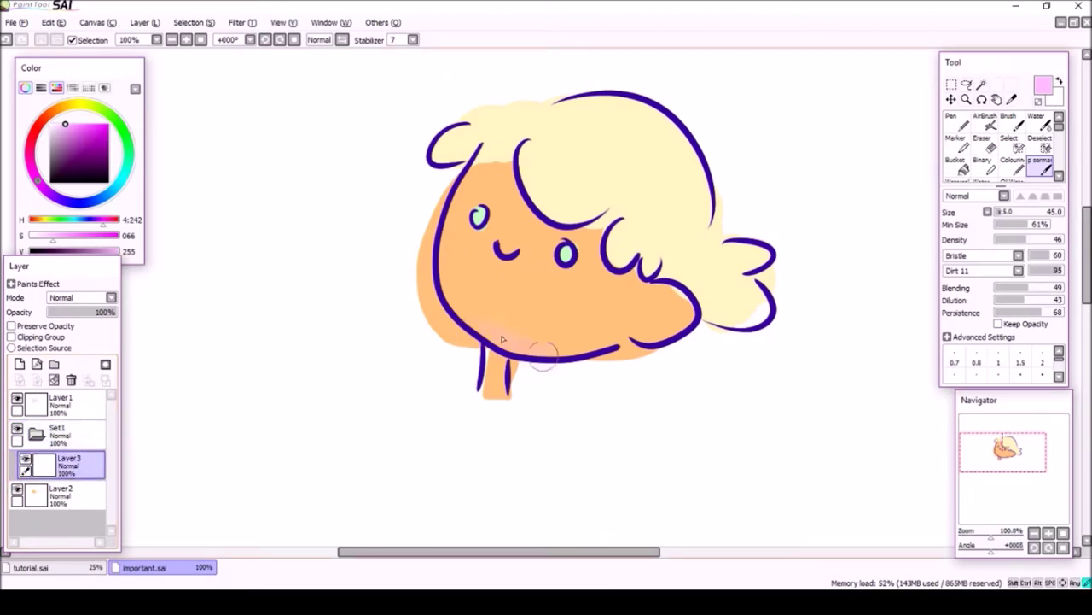
{"action": "mouse_move", "coordinate": [502, 338]}
{"action": "left_mouse_down"}
{"action": "mouse_move", "coordinate": [610, 350]}
{"action": "mouse_move", "coordinate": [566, 358]}
{"action": "mouse_move", "coordinate": [646, 309]}
{"action": "mouse_move", "coordinate": [591, 354]}
{"action": "mouse_move", "coordinate": [602, 363]}
{"action": "mouse_move", "coordinate": [645, 308]}
{"action": "left_mouse_up"}
{"action": "left_click", "coordinate": [92, 139]}
Add Layer4, move both layers out of the set, and set Layer3 to Multiply with clipping
{"action": "left_click", "coordinate": [20, 364]}
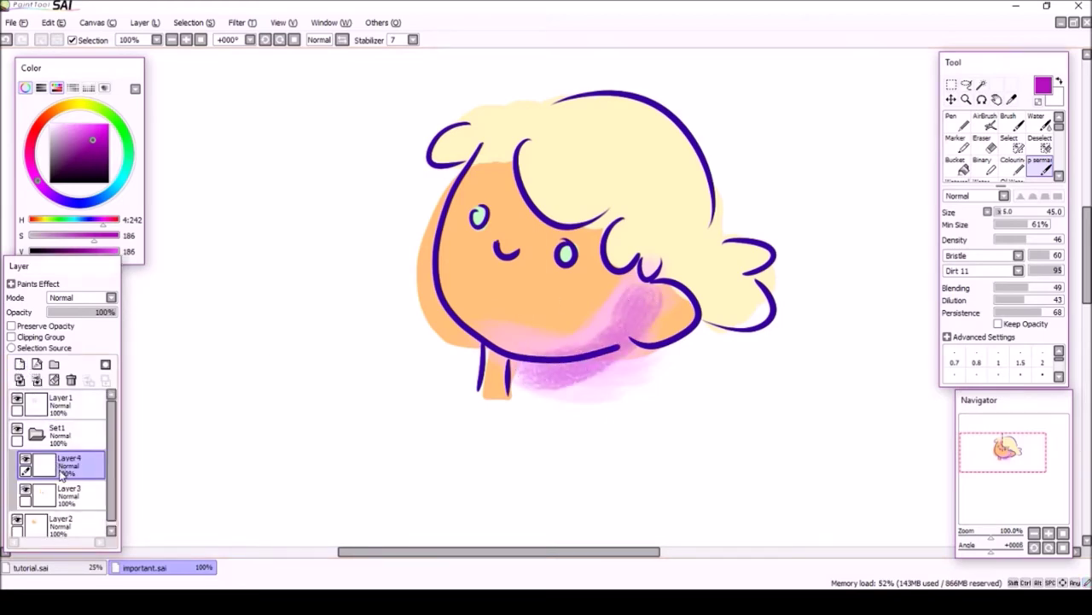
{"action": "left_click_drag", "start_coordinate": [62, 469], "coordinate": [60, 508]}
{"action": "left_click_drag", "start_coordinate": [67, 464], "coordinate": [66, 505]}
{"action": "left_click", "coordinate": [68, 297]}
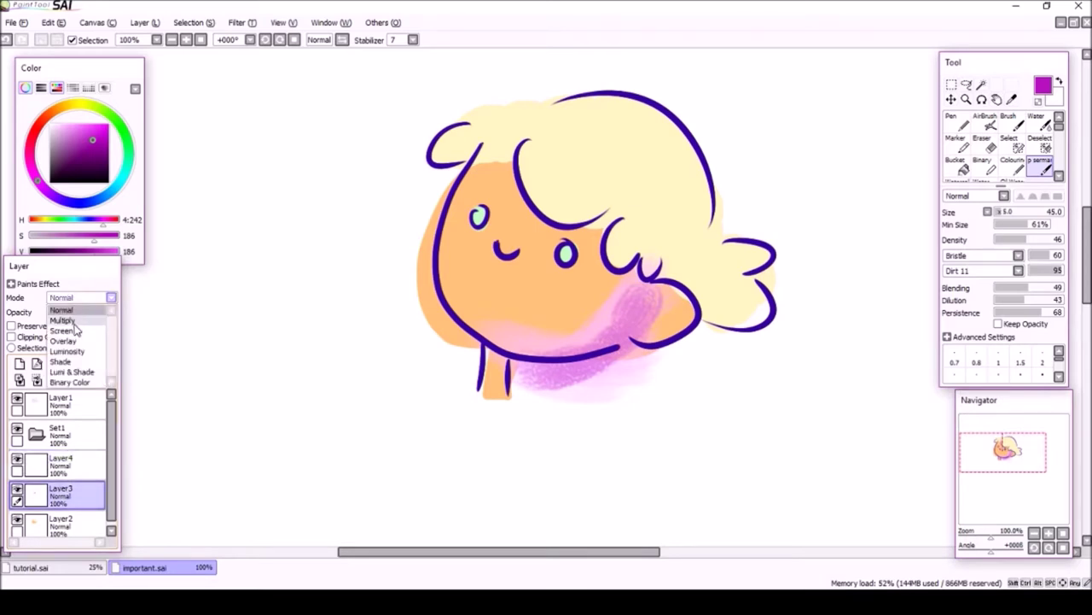
{"action": "left_click", "coordinate": [68, 319]}
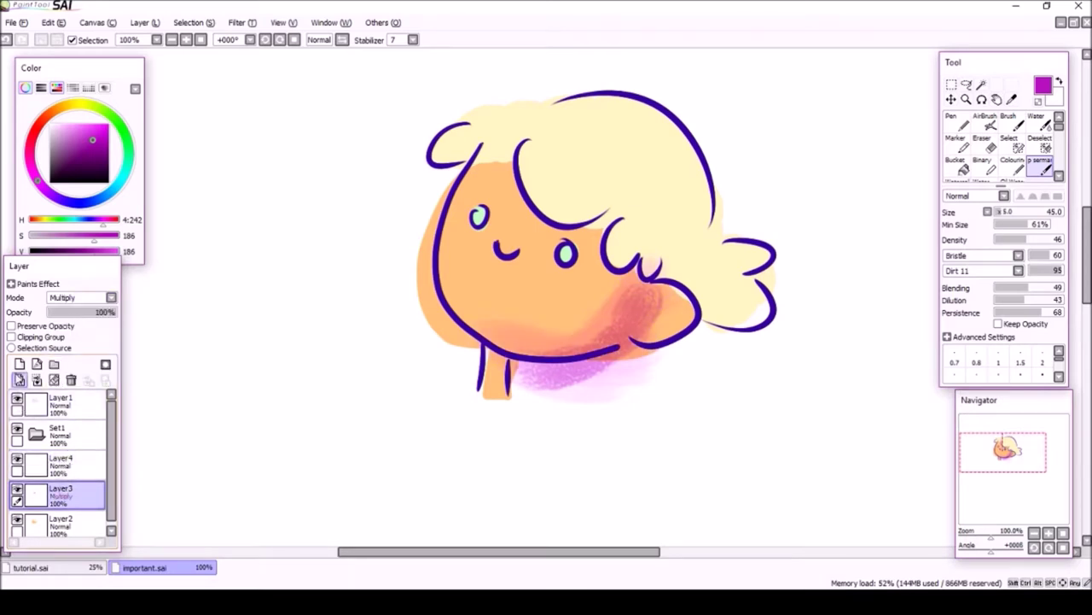
{"action": "left_click", "coordinate": [11, 337]}
{"action": "left_click", "coordinate": [56, 469]}
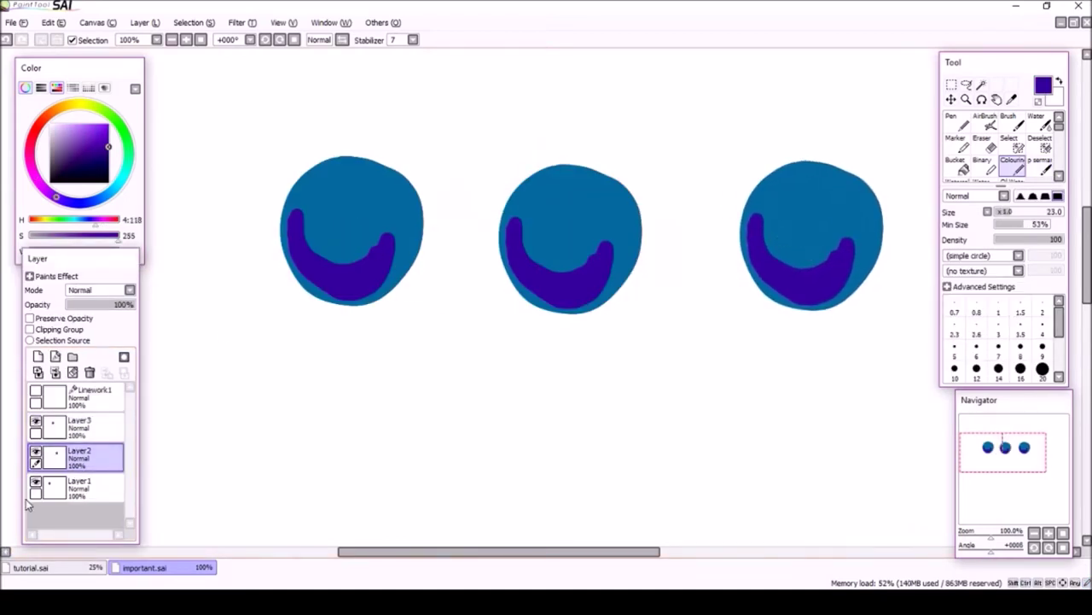
Lock Layer1's transparency and blend purple into the first eye with a size-45 Normal bristle brush
{"action": "left_click", "coordinate": [79, 487]}
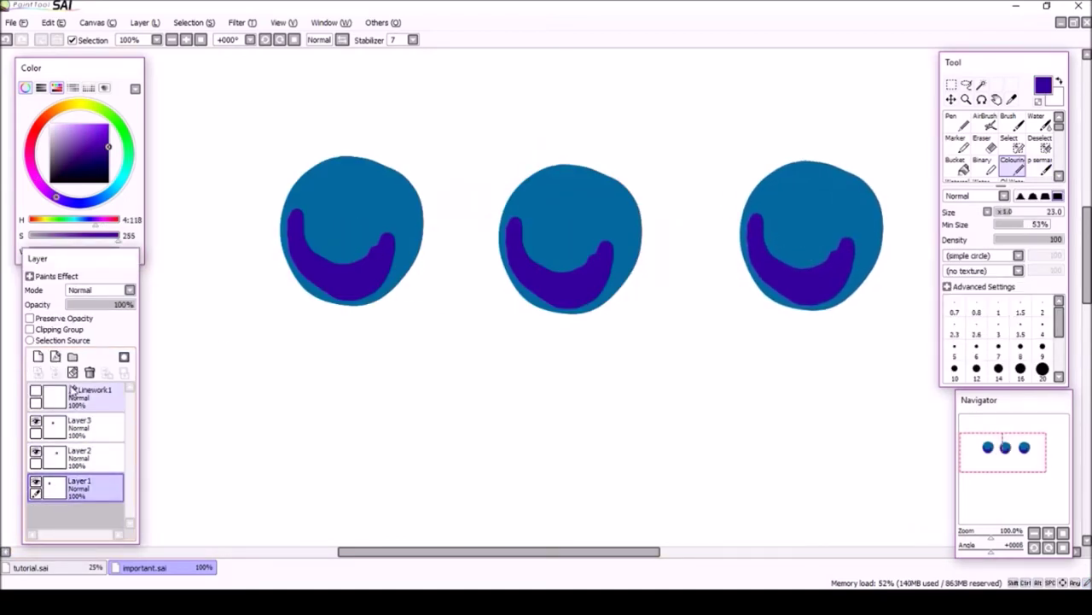
{"action": "left_click", "coordinate": [30, 318]}
{"action": "left_click", "coordinate": [1040, 166]}
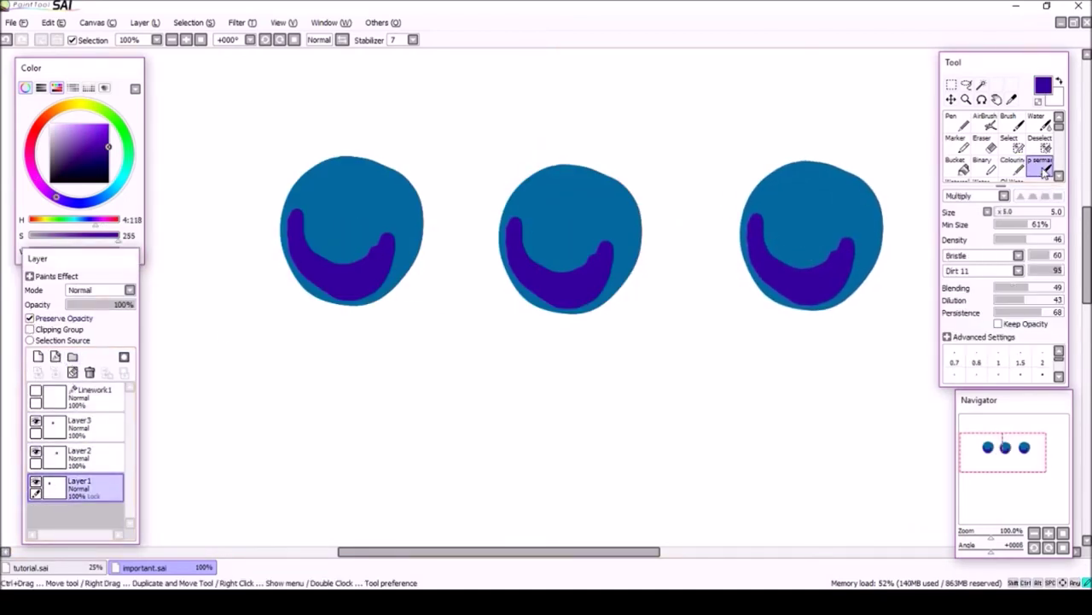
{"action": "left_click", "coordinate": [973, 195]}
{"action": "left_click", "coordinate": [973, 208]}
{"action": "left_click_drag", "start_coordinate": [997, 212], "coordinate": [1006, 214]}
{"action": "mouse_move", "coordinate": [336, 258]}
{"action": "left_mouse_down"}
{"action": "mouse_move", "coordinate": [337, 289]}
{"action": "mouse_move", "coordinate": [401, 238]}
{"action": "mouse_move", "coordinate": [310, 232]}
{"action": "mouse_move", "coordinate": [293, 214]}
{"action": "mouse_move", "coordinate": [367, 251]}
{"action": "left_mouse_up"}
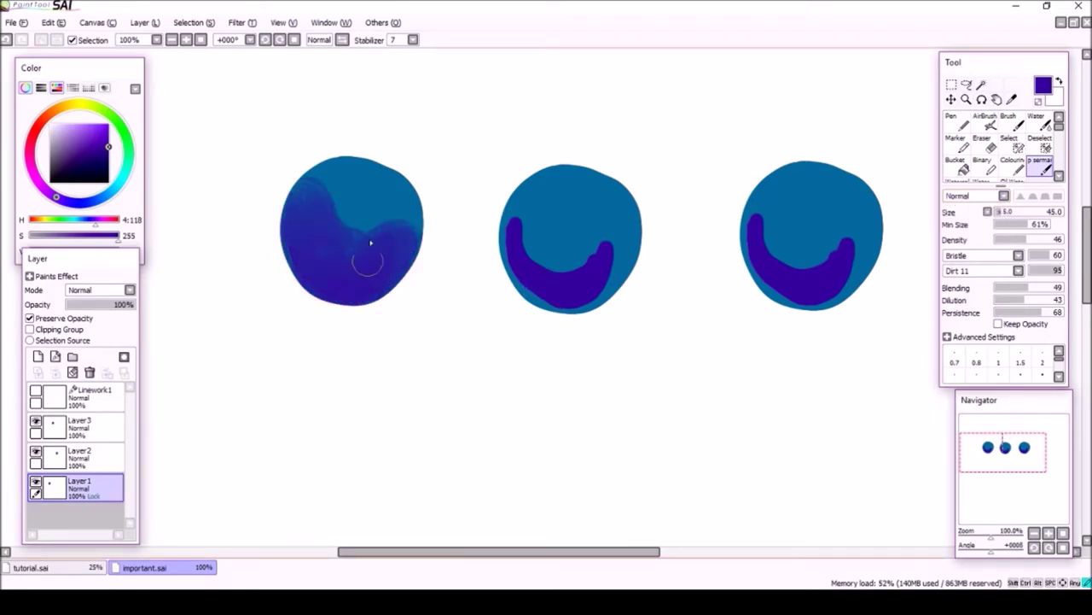
Blend purple strokes into the middle circle on Layer3 and the right circle on Layer2
{"action": "left_click", "coordinate": [79, 432]}
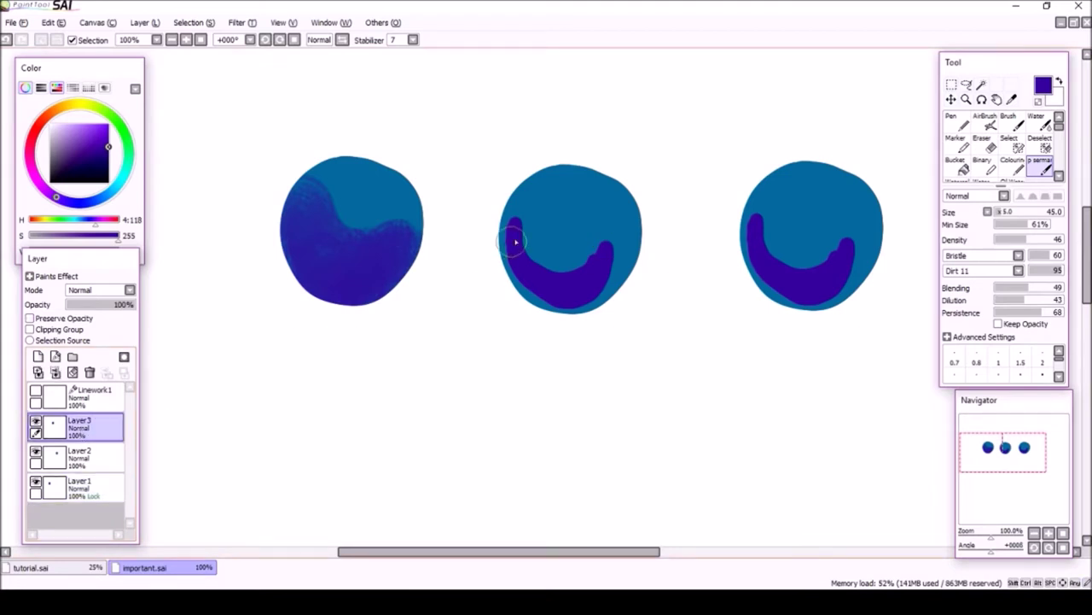
{"action": "mouse_move", "coordinate": [512, 241]}
{"action": "left_mouse_down"}
{"action": "mouse_move", "coordinate": [560, 277]}
{"action": "mouse_move", "coordinate": [563, 263]}
{"action": "mouse_move", "coordinate": [609, 256]}
{"action": "mouse_move", "coordinate": [597, 247]}
{"action": "mouse_move", "coordinate": [624, 251]}
{"action": "mouse_move", "coordinate": [582, 303]}
{"action": "mouse_move", "coordinate": [576, 280]}
{"action": "mouse_move", "coordinate": [511, 258]}
{"action": "mouse_move", "coordinate": [501, 210]}
{"action": "left_mouse_up"}
{"action": "left_click", "coordinate": [80, 458]}
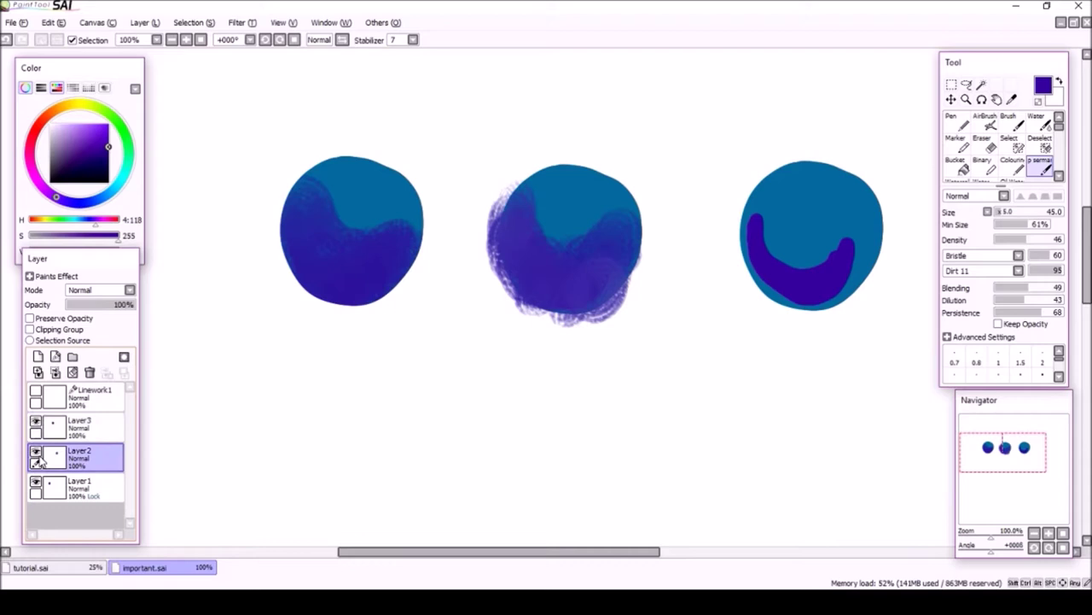
{"action": "mouse_move", "coordinate": [755, 282]}
{"action": "left_mouse_down"}
{"action": "mouse_move", "coordinate": [786, 264]}
{"action": "mouse_move", "coordinate": [750, 329]}
{"action": "mouse_move", "coordinate": [823, 260]}
{"action": "mouse_move", "coordinate": [827, 236]}
{"action": "mouse_move", "coordinate": [813, 235]}
{"action": "mouse_move", "coordinate": [830, 231]}
{"action": "mouse_move", "coordinate": [720, 263]}
{"action": "mouse_move", "coordinate": [868, 257]}
{"action": "mouse_move", "coordinate": [803, 303]}
{"action": "mouse_move", "coordinate": [820, 281]}
{"action": "mouse_move", "coordinate": [764, 267]}
{"action": "mouse_move", "coordinate": [785, 222]}
{"action": "mouse_move", "coordinate": [728, 210]}
{"action": "mouse_move", "coordinate": [786, 213]}
{"action": "mouse_move", "coordinate": [743, 232]}
{"action": "mouse_move", "coordinate": [724, 277]}
{"action": "mouse_move", "coordinate": [772, 300]}
{"action": "mouse_move", "coordinate": [770, 328]}
{"action": "left_mouse_up"}
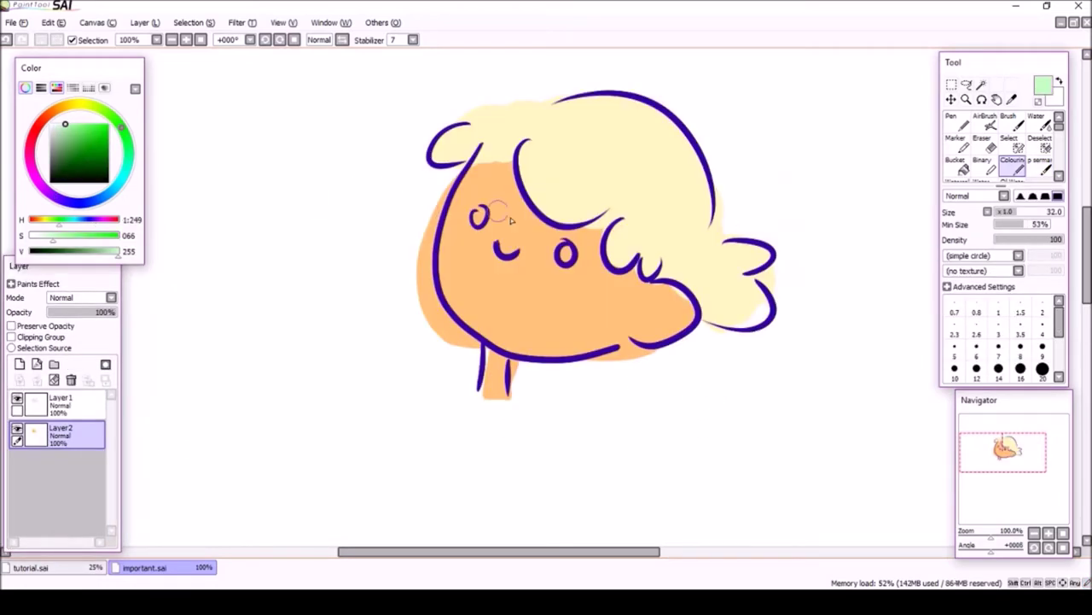
Add a new shading layer, choose a pink shading colour and the textured blending brush
{"action": "left_click", "coordinate": [567, 254]}
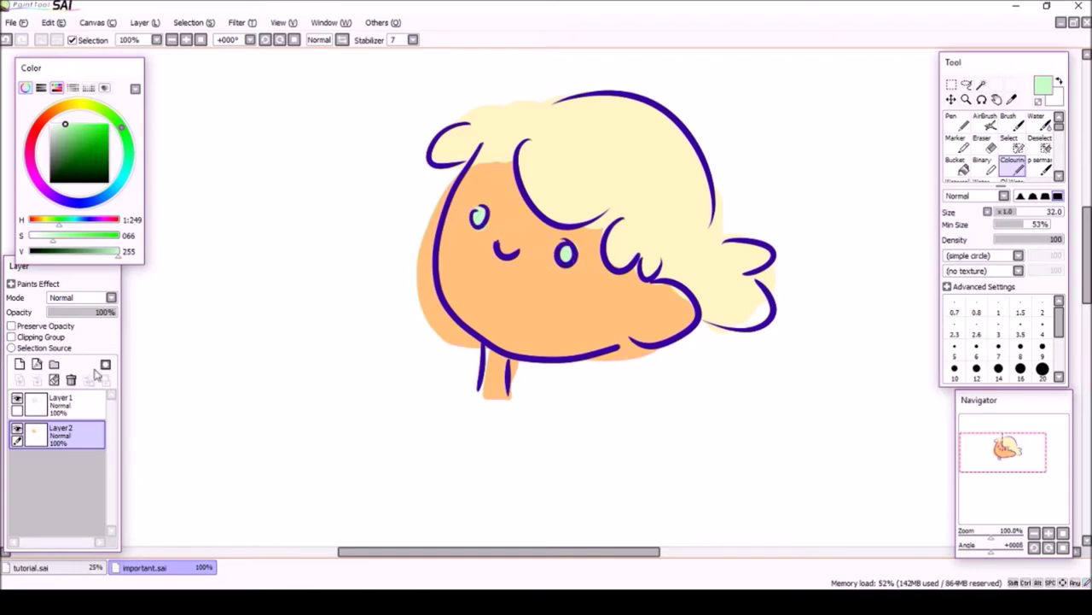
{"action": "left_click", "coordinate": [20, 365]}
{"action": "left_click", "coordinate": [14, 338]}
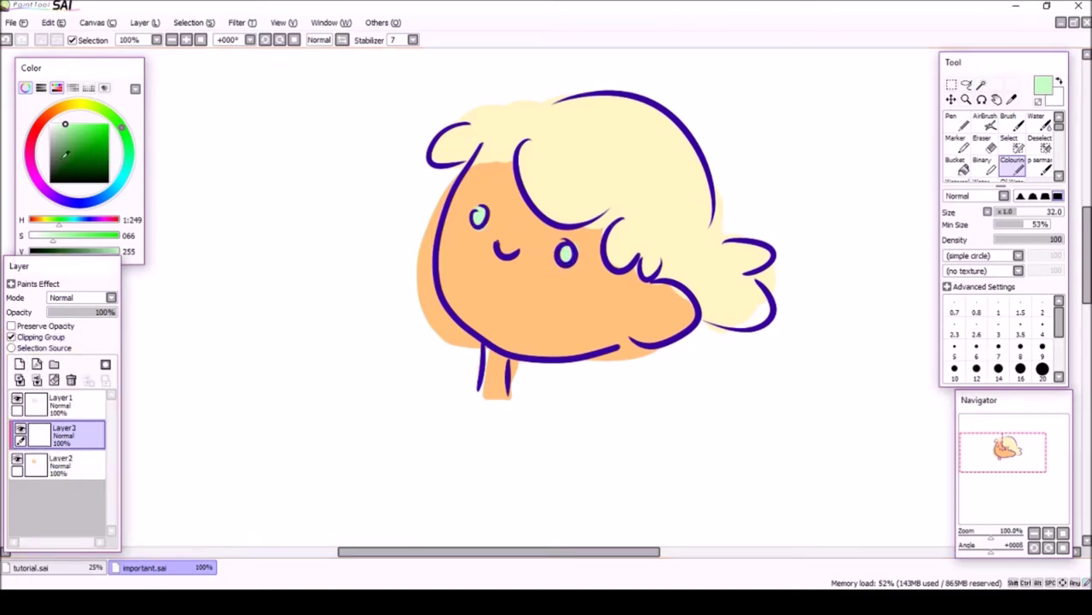
{"action": "left_click", "coordinate": [38, 181]}
{"action": "left_click", "coordinate": [1042, 168]}
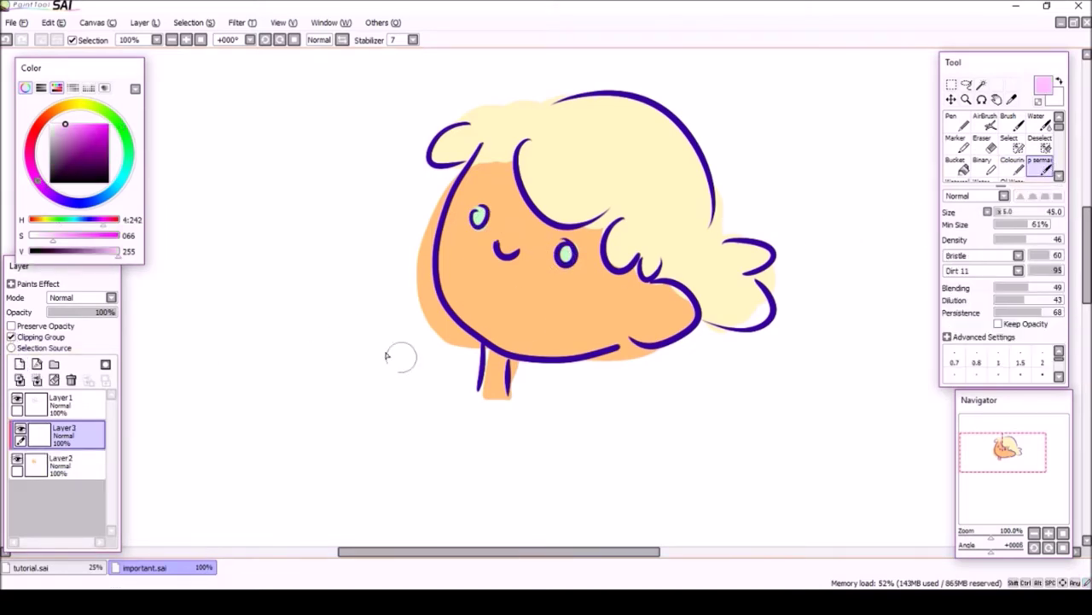
{"action": "left_click", "coordinate": [13, 337]}
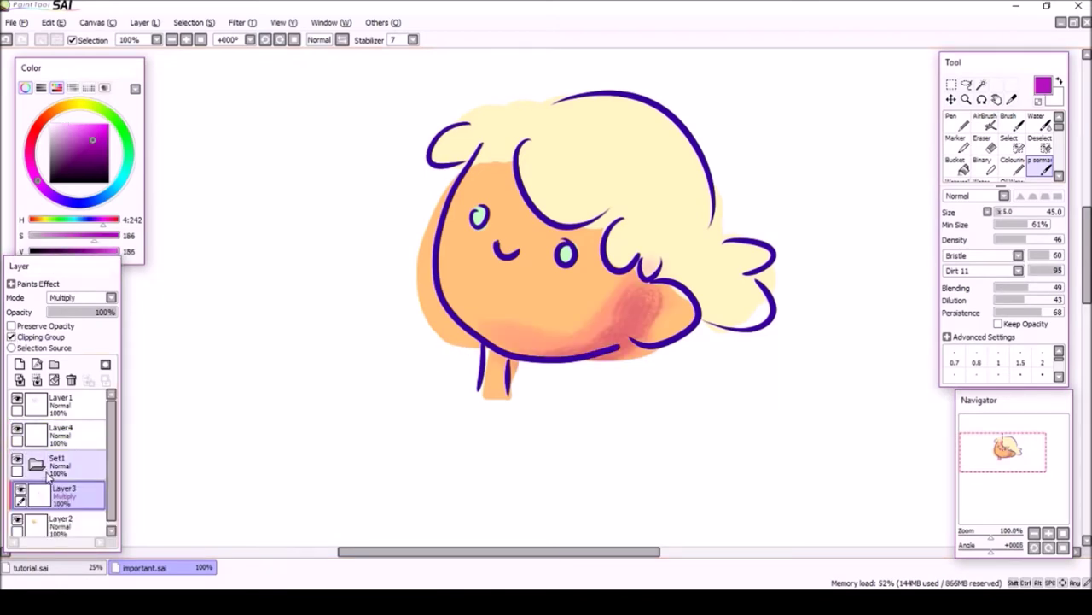
Move the shading layer into Set1 and clip the Set1 folder to the face colours
{"action": "left_click_drag", "start_coordinate": [49, 491], "coordinate": [71, 472]}
{"action": "left_click", "coordinate": [43, 472]}
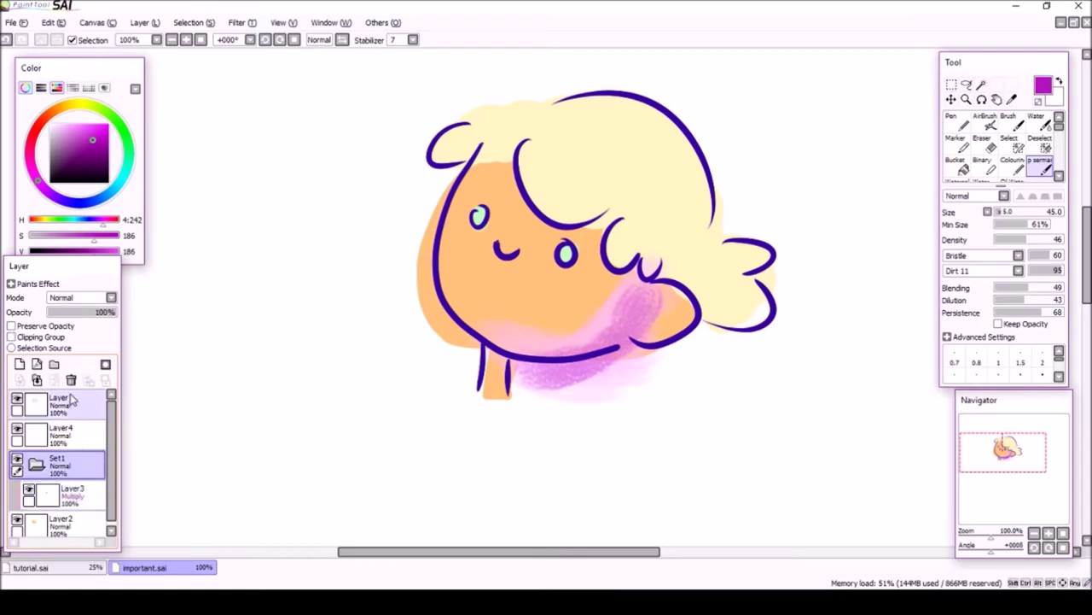
{"action": "left_click", "coordinate": [12, 337]}
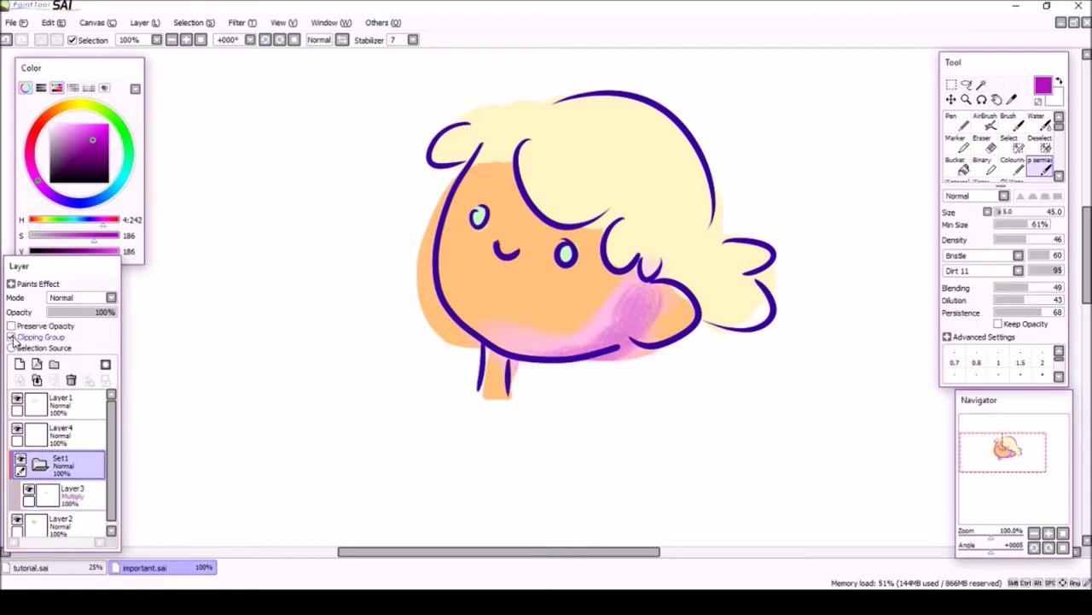
{"action": "left_click", "coordinate": [73, 299]}
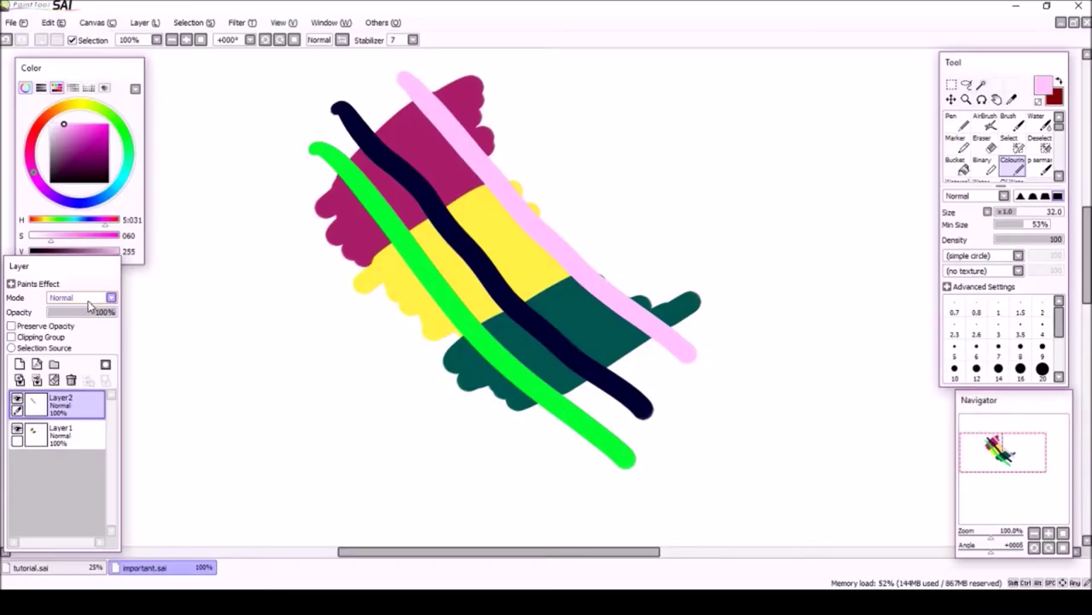
Set the stripe layer to Multiply and sample the dark, green and overlapping dark green colours
{"action": "left_click", "coordinate": [86, 298]}
{"action": "left_click", "coordinate": [72, 321]}
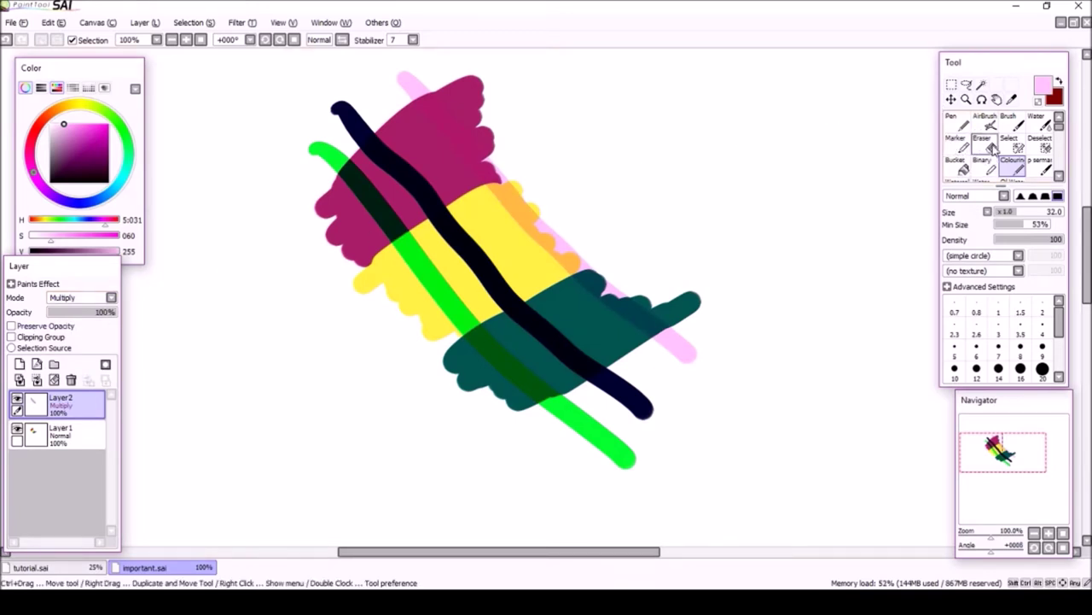
{"action": "left_click", "coordinate": [1012, 99]}
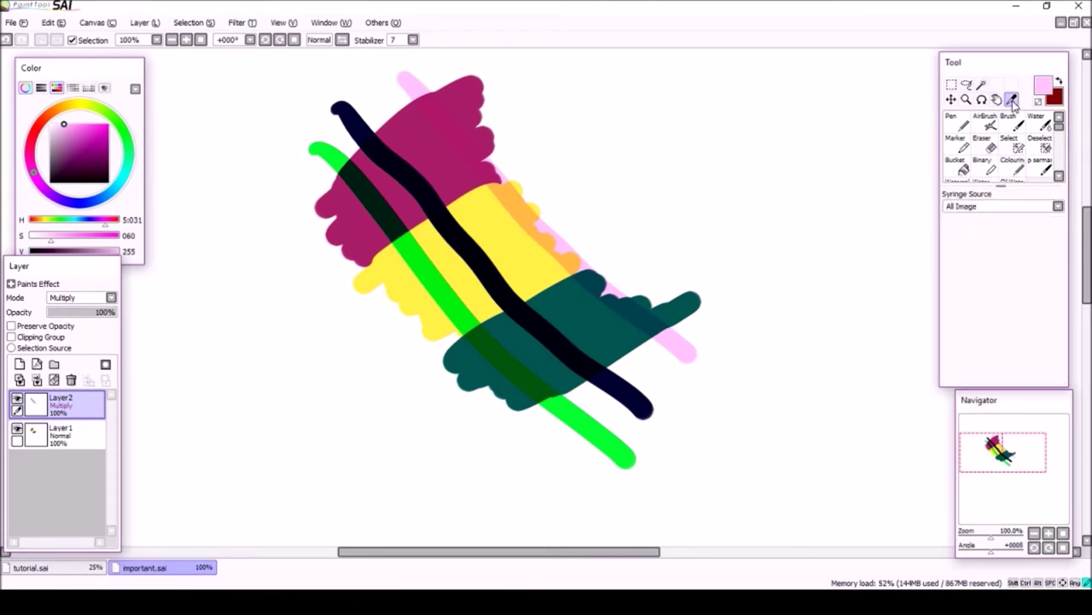
{"action": "left_click", "coordinate": [378, 196]}
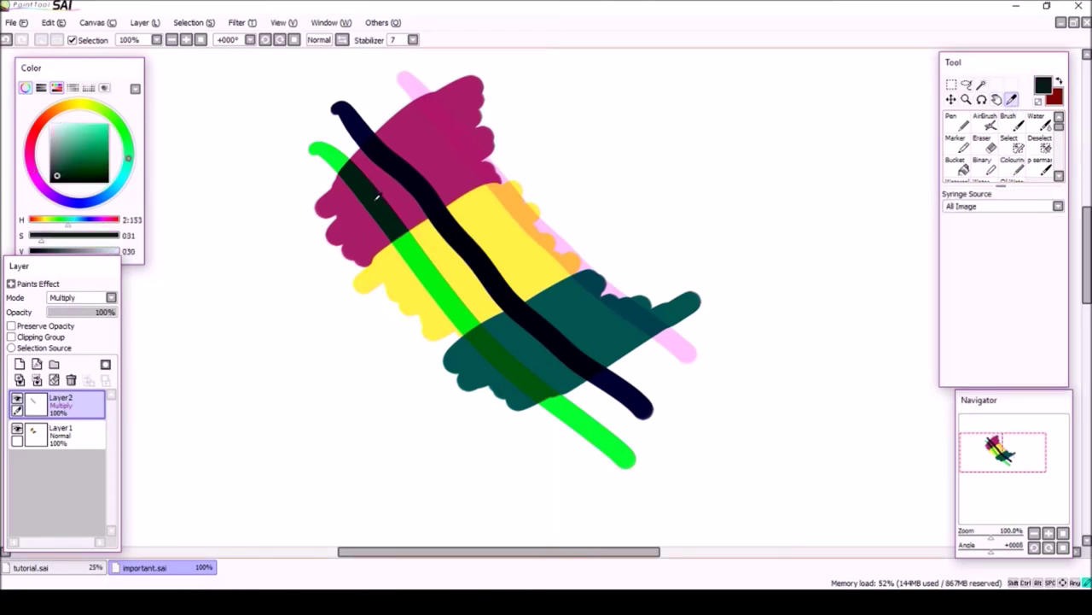
{"action": "left_click", "coordinate": [425, 266]}
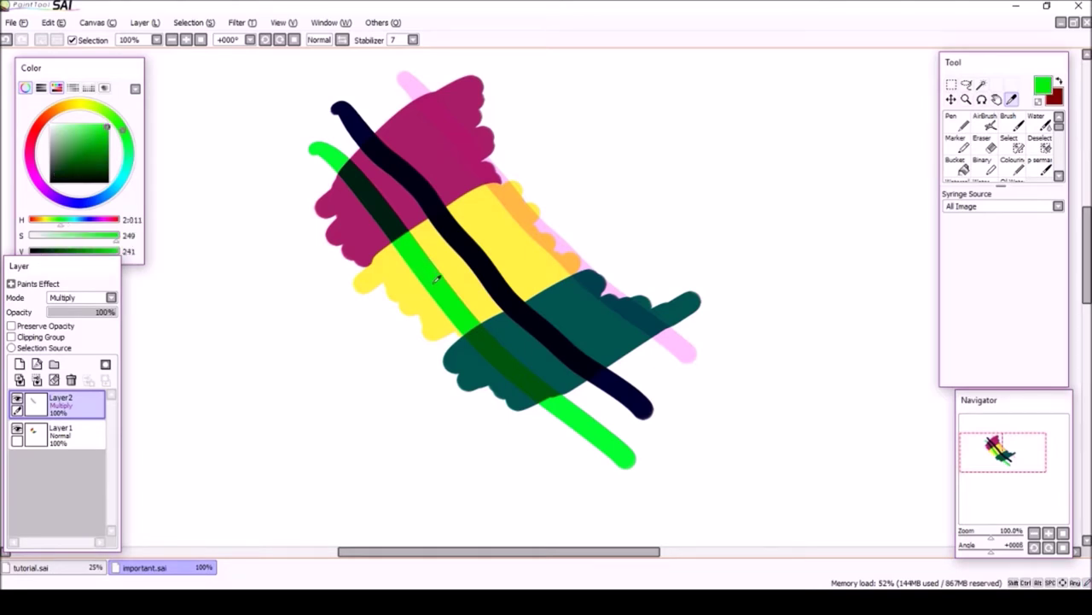
{"action": "left_click", "coordinate": [492, 344]}
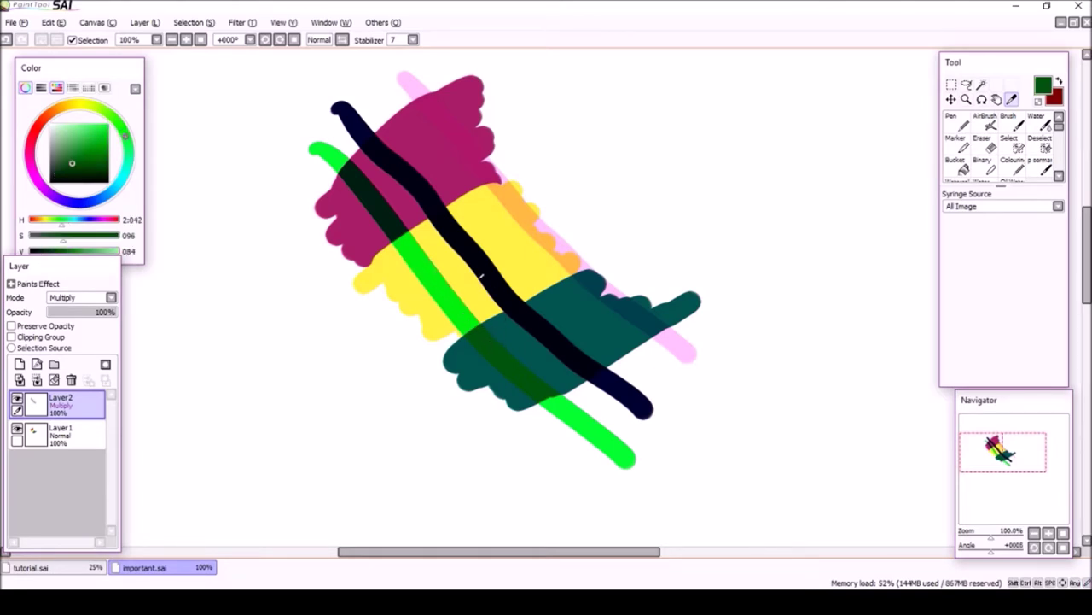
Sample the black stripe, dark teal, orange and magenta, then begin a freehand lasso selection
{"action": "left_click", "coordinate": [461, 239]}
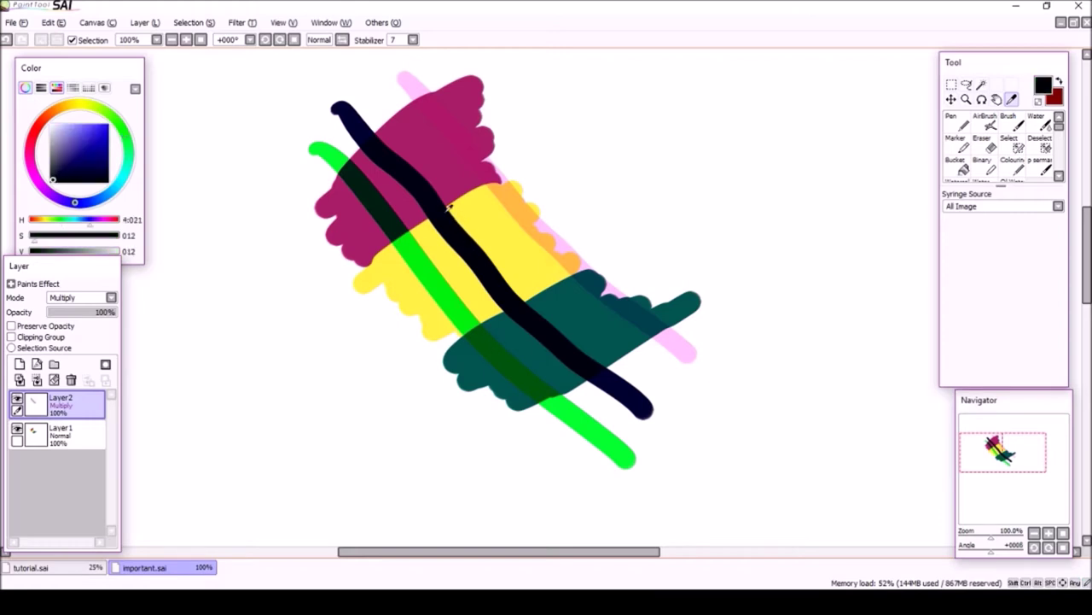
{"action": "left_click", "coordinate": [422, 182]}
{"action": "left_click", "coordinate": [587, 277]}
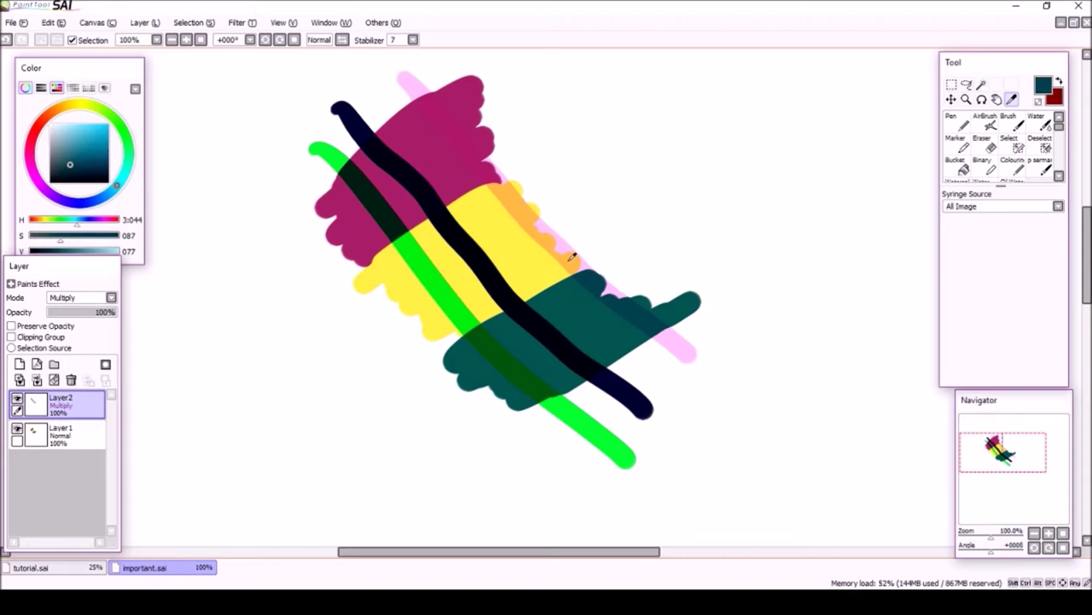
{"action": "left_click", "coordinate": [572, 256]}
{"action": "left_click", "coordinate": [492, 169]}
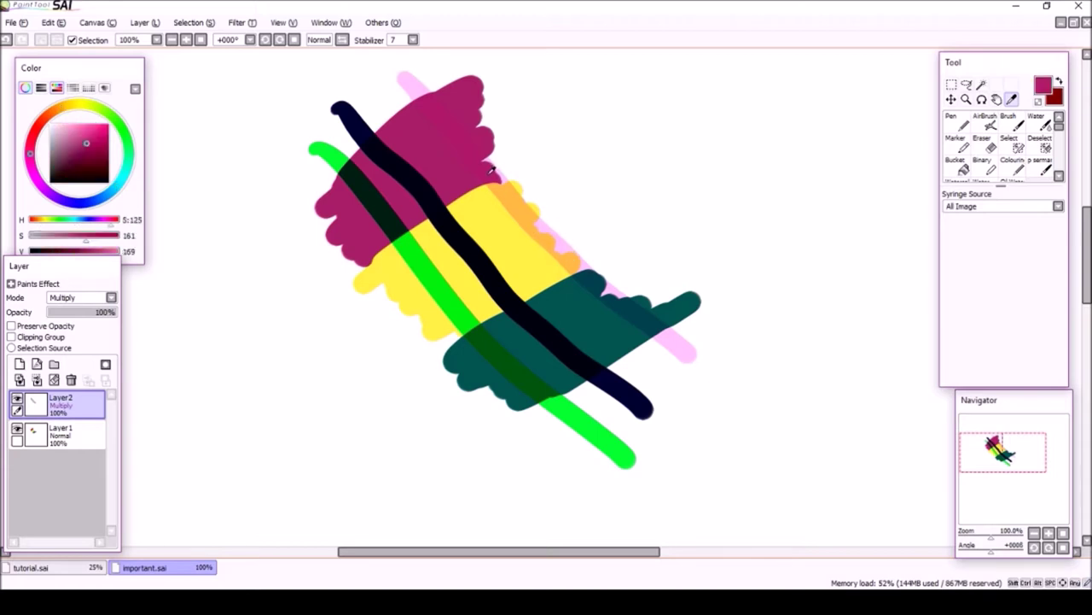
{"action": "left_click", "coordinate": [966, 84]}
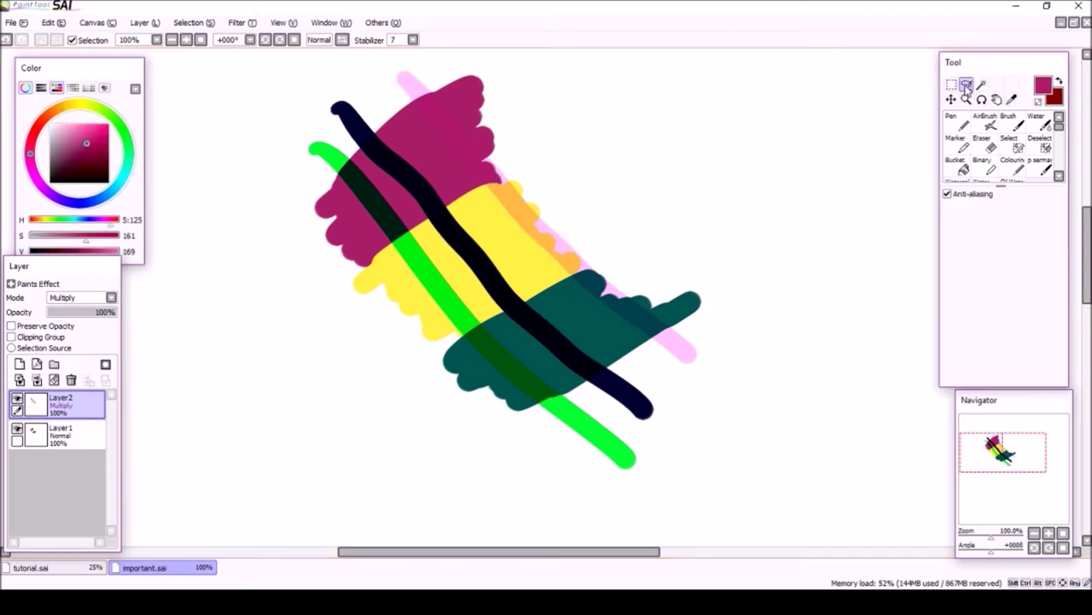
{"action": "left_click_drag", "start_coordinate": [380, 84], "coordinate": [420, 137]}
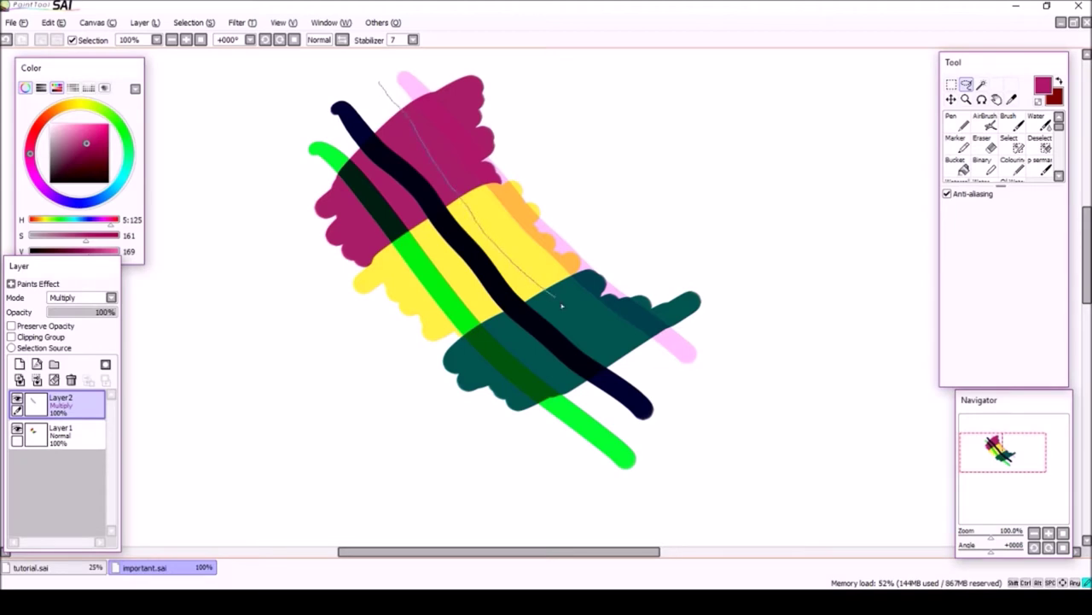
Finish the lasso outline, set the stripe layer to Screen, and sample the light-green and magenta results
{"action": "left_click_drag", "start_coordinate": [655, 373], "coordinate": [733, 394]}
{"action": "left_click", "coordinate": [111, 297]}
{"action": "left_click", "coordinate": [84, 329]}
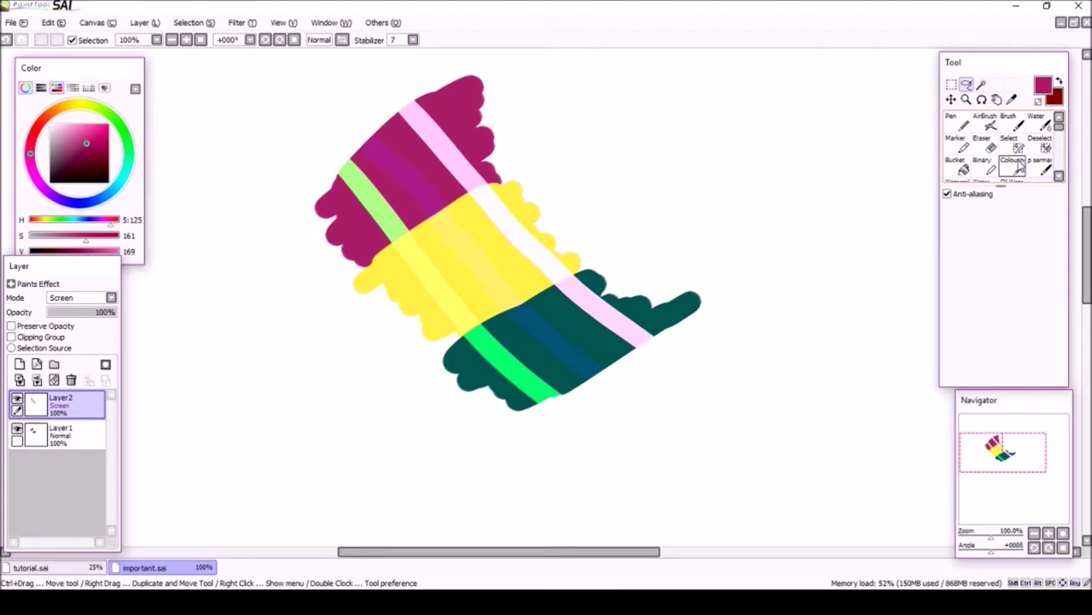
{"action": "key", "text": "alt"}
{"action": "left_click", "coordinate": [382, 191]}
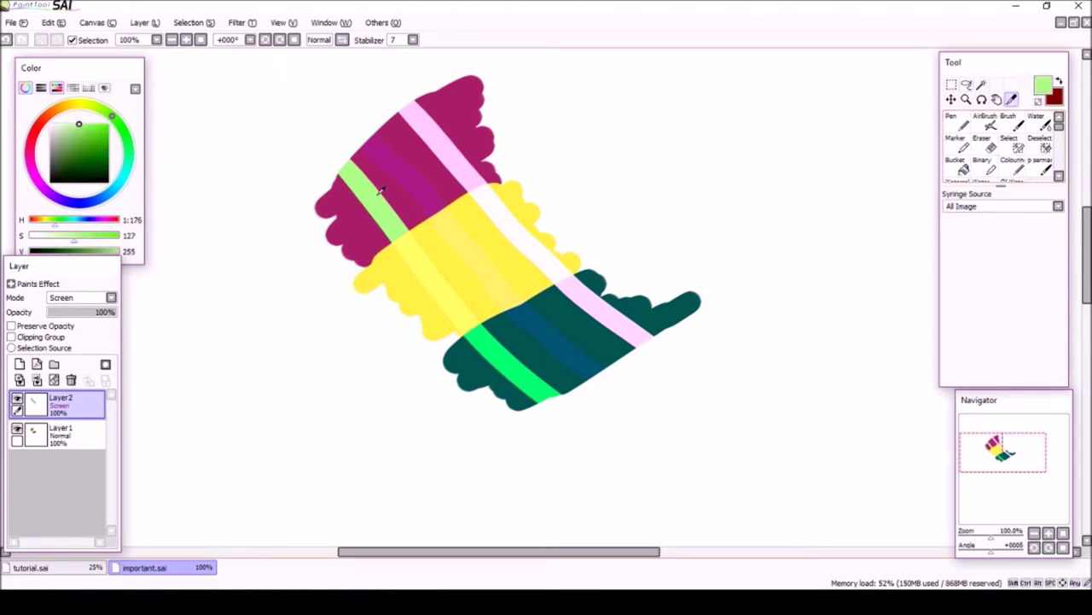
{"action": "left_click", "coordinate": [405, 175]}
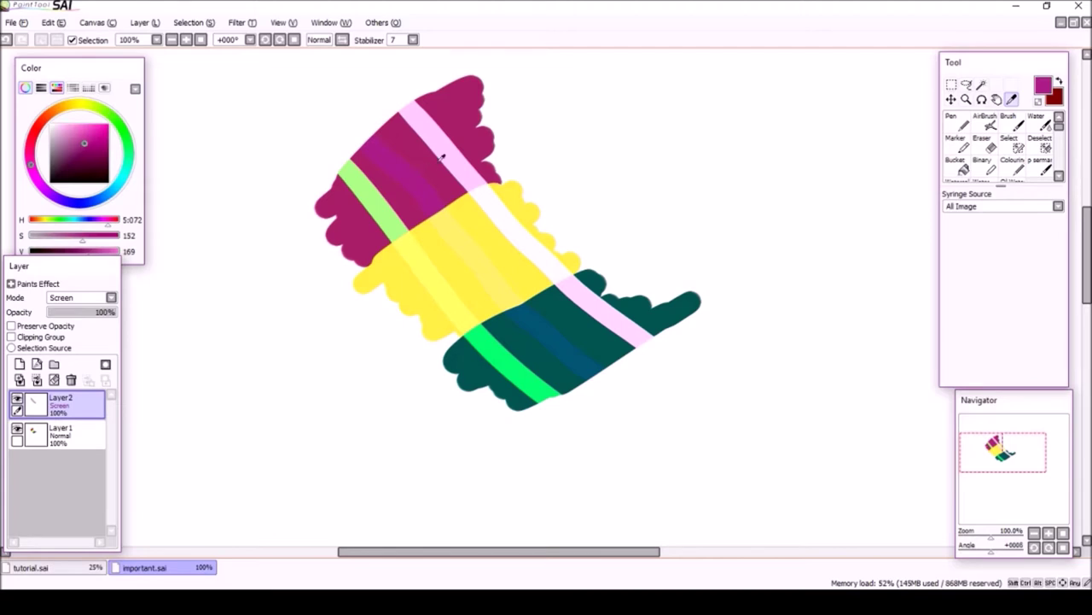
{"action": "left_click", "coordinate": [425, 156]}
{"action": "left_click", "coordinate": [414, 171]}
Switch the stripe layer to Overlay and sample the magenta, brown, yellow and teal results
{"action": "left_click", "coordinate": [81, 297]}
{"action": "left_click", "coordinate": [73, 339]}
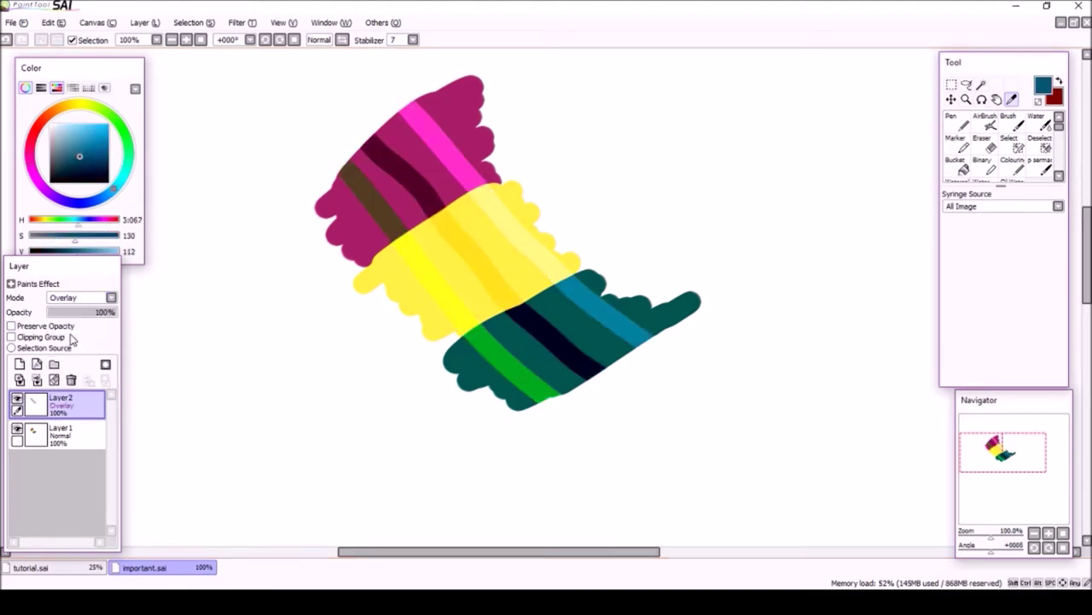
{"action": "left_click", "coordinate": [398, 185]}
{"action": "left_click", "coordinate": [375, 195]}
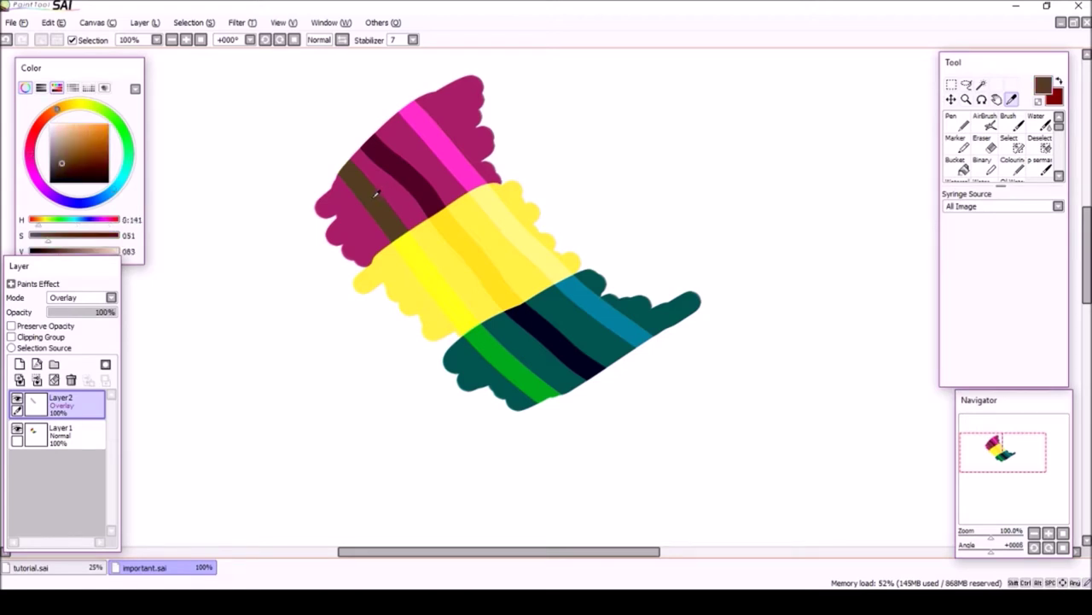
{"action": "left_click", "coordinate": [494, 237]}
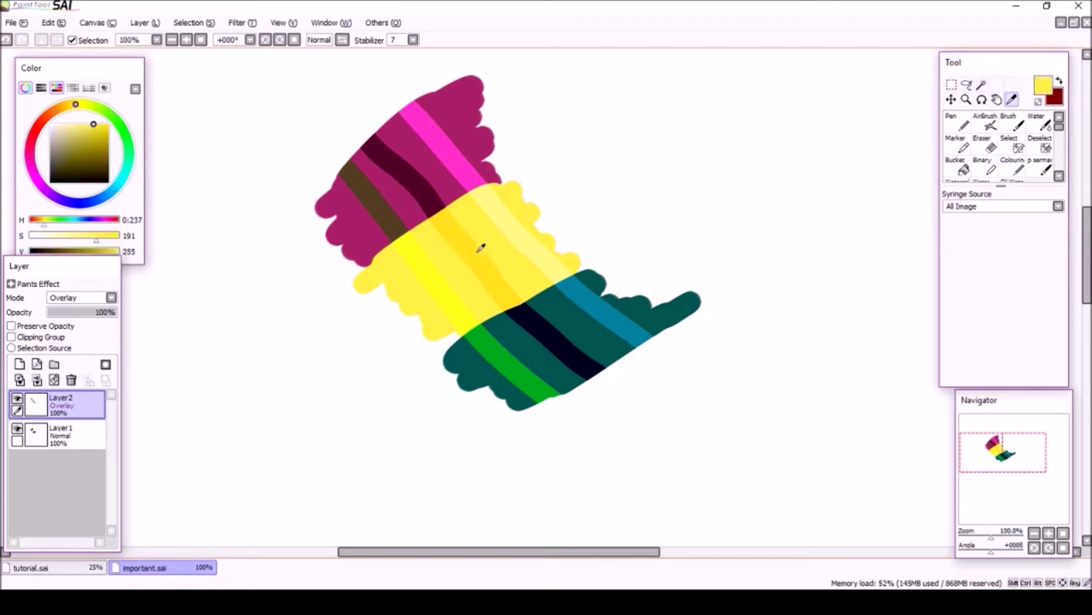
{"action": "left_click", "coordinate": [503, 247]}
{"action": "left_click", "coordinate": [592, 280]}
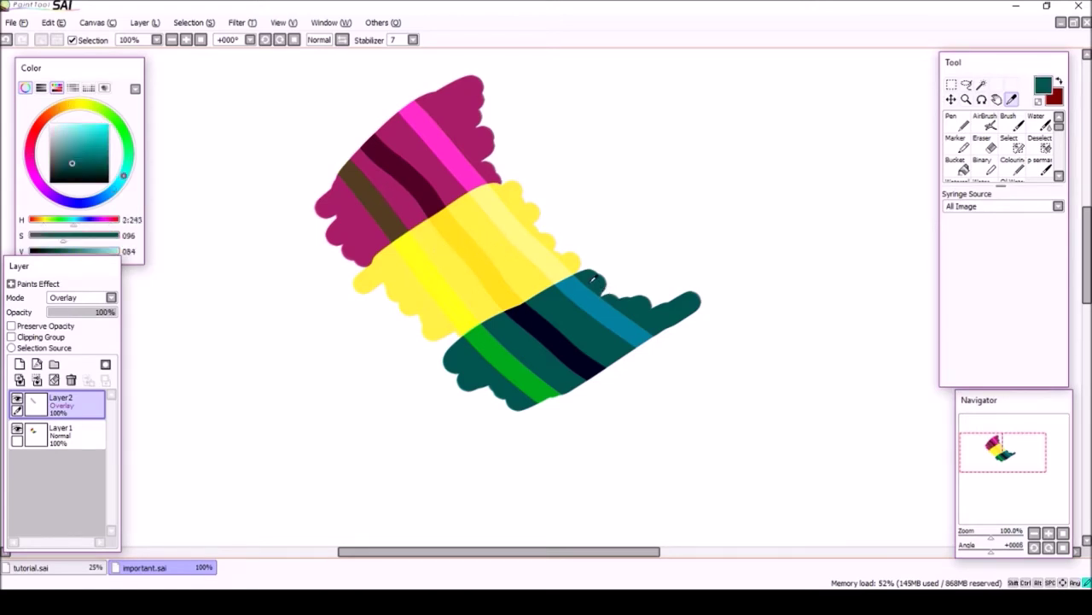
{"action": "left_click", "coordinate": [586, 292]}
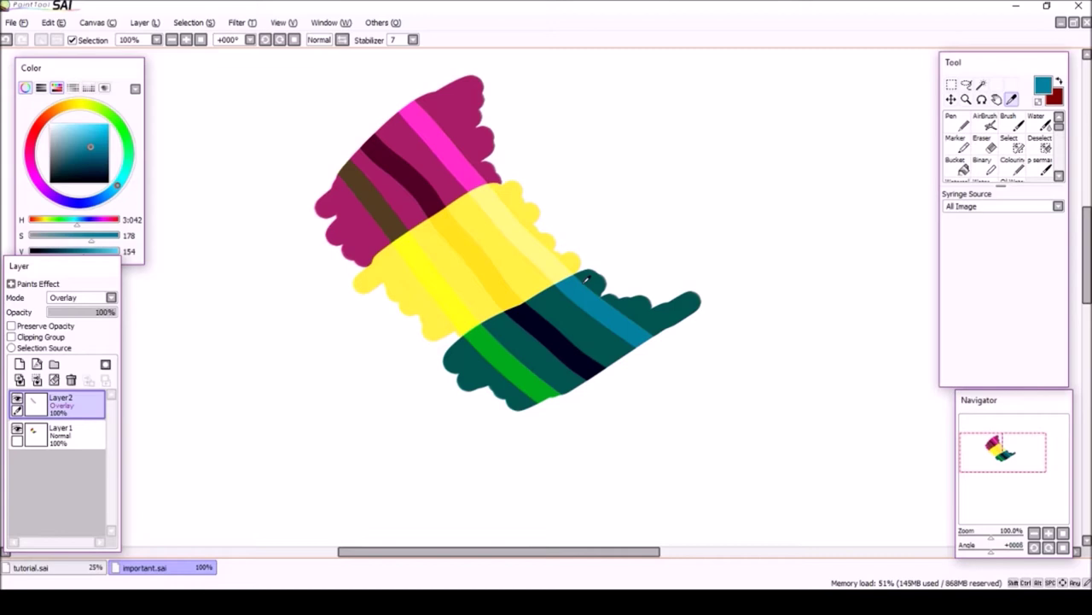
{"action": "left_click", "coordinate": [77, 297]}
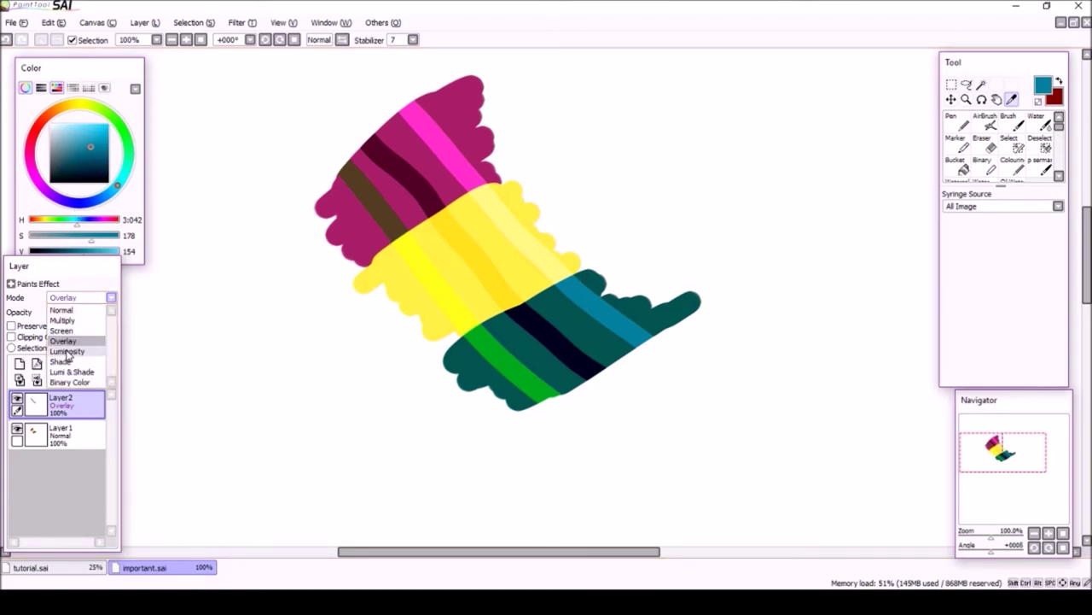
Set Layer2 to Luminosity and sample the green, magenta, pink, yellow and dark blue results
{"action": "left_click", "coordinate": [64, 351]}
{"action": "left_click", "coordinate": [370, 200]}
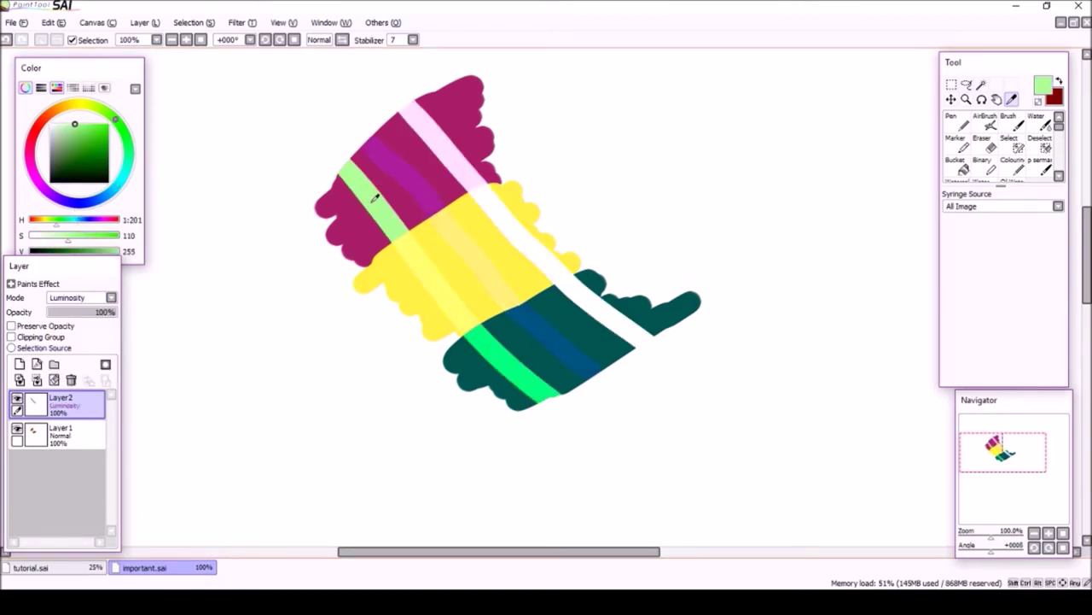
{"action": "left_click", "coordinate": [419, 157]}
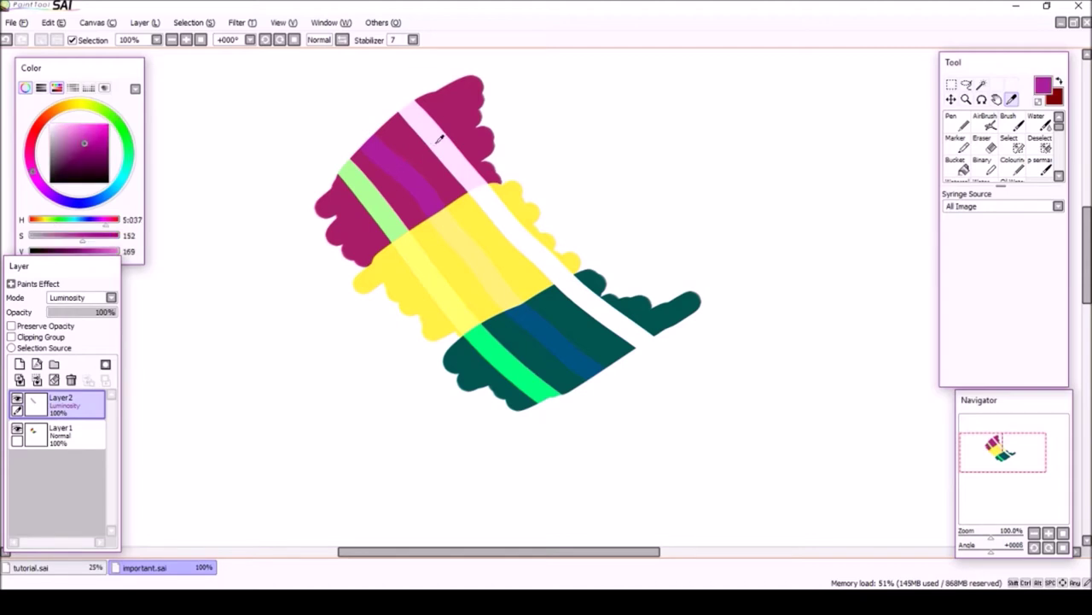
{"action": "left_click", "coordinate": [439, 139]}
{"action": "left_click", "coordinate": [455, 270]}
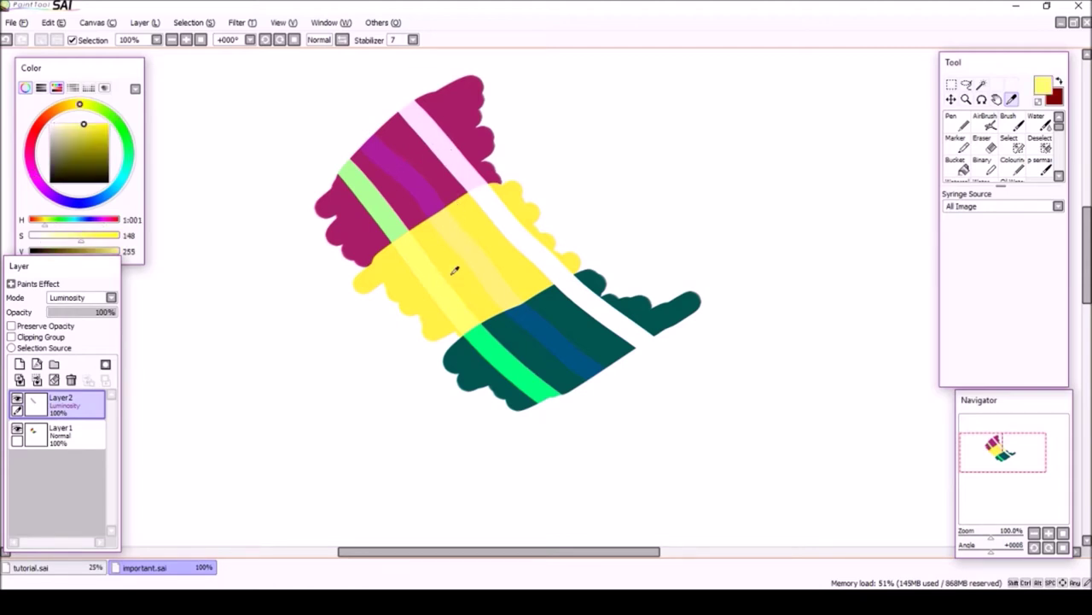
{"action": "left_click", "coordinate": [491, 233]}
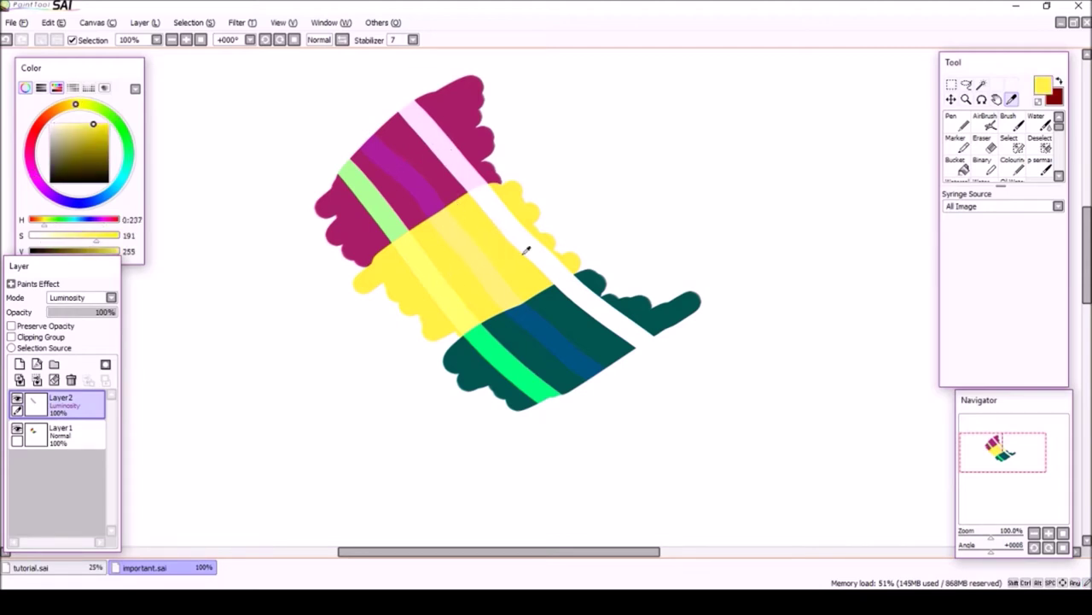
{"action": "left_click", "coordinate": [554, 334]}
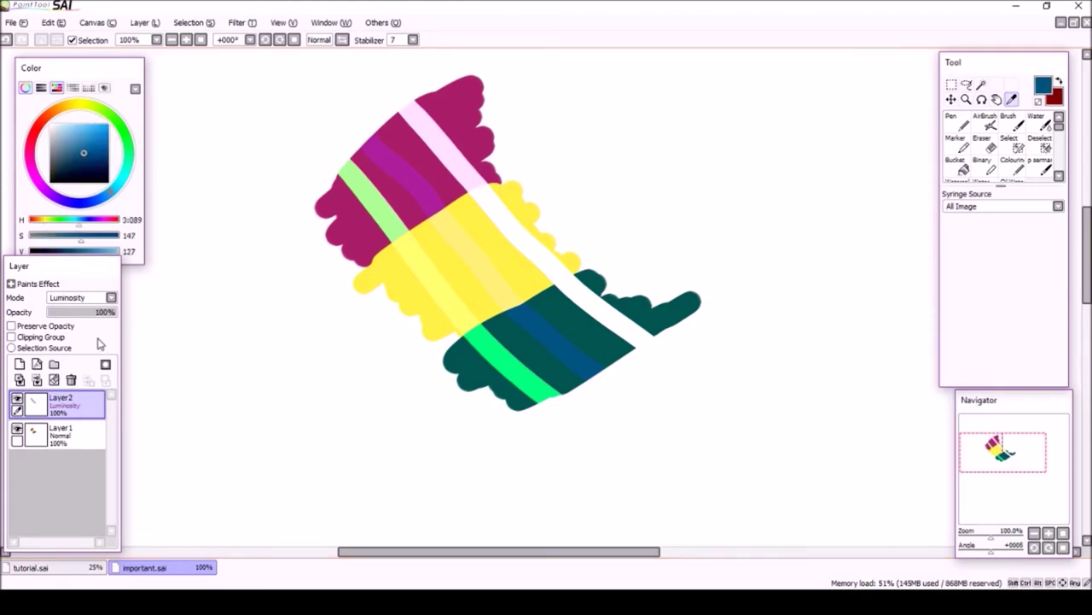
Switch Layer2 to Shade and sample the black, dark green, teal and orange results
{"action": "left_click", "coordinate": [81, 297]}
{"action": "left_click", "coordinate": [64, 363]}
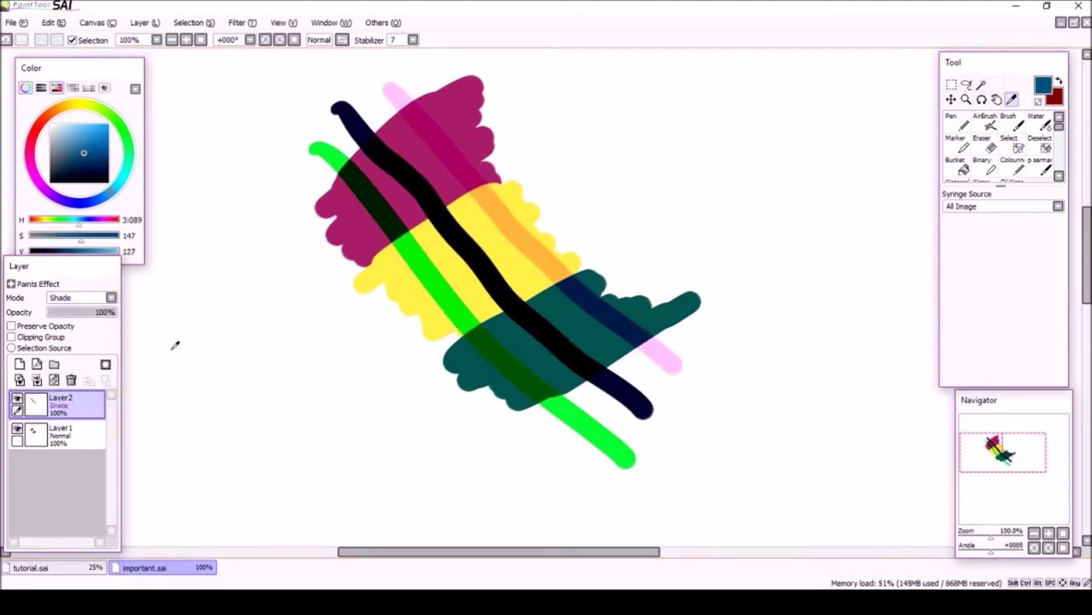
{"action": "left_click", "coordinate": [416, 177]}
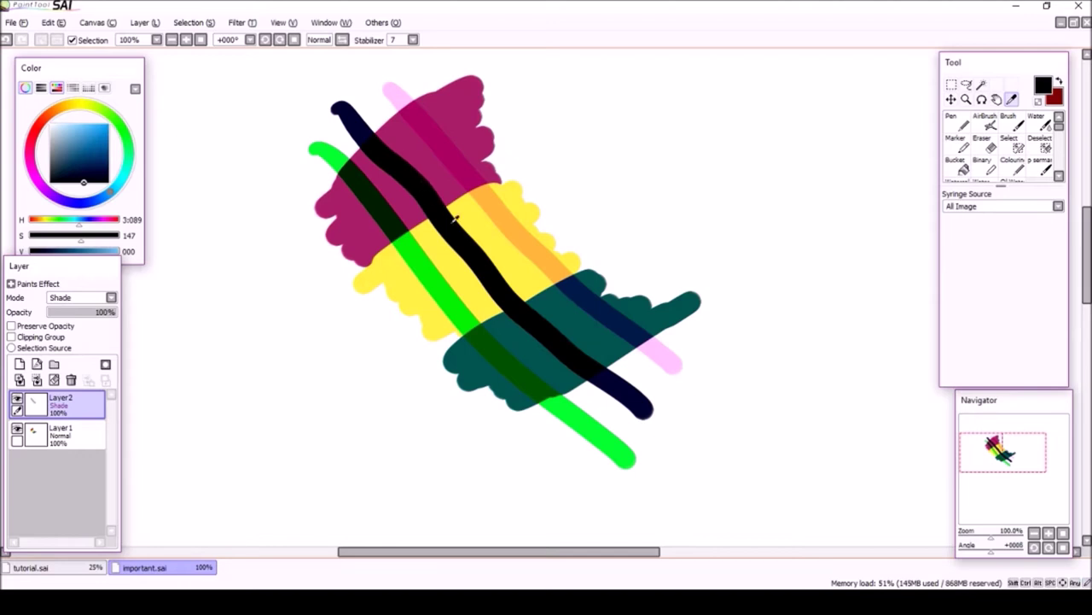
{"action": "left_click", "coordinate": [382, 214]}
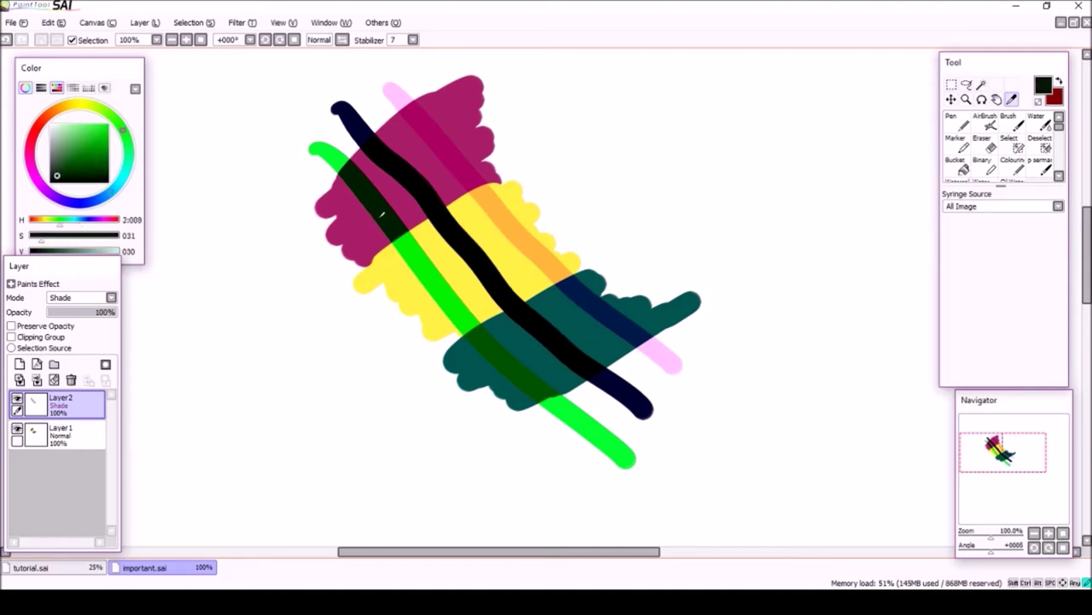
{"action": "left_click", "coordinate": [522, 367]}
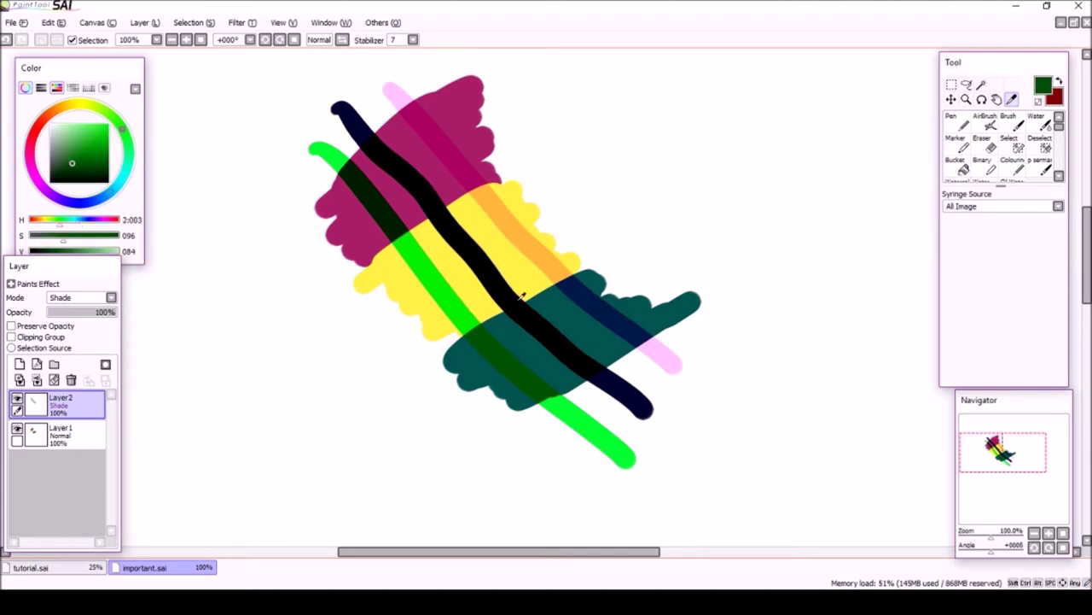
{"action": "left_click", "coordinate": [529, 242]}
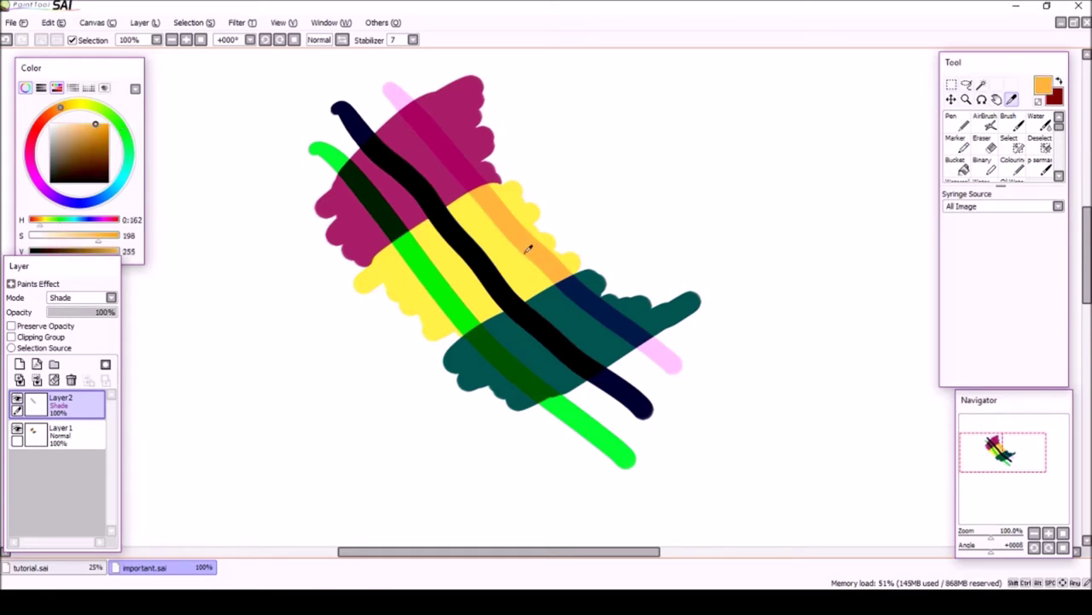
Switch Layer2 to Lumi & Shade and sample the pink, white, black and green stripe colours
{"action": "left_click", "coordinate": [83, 297]}
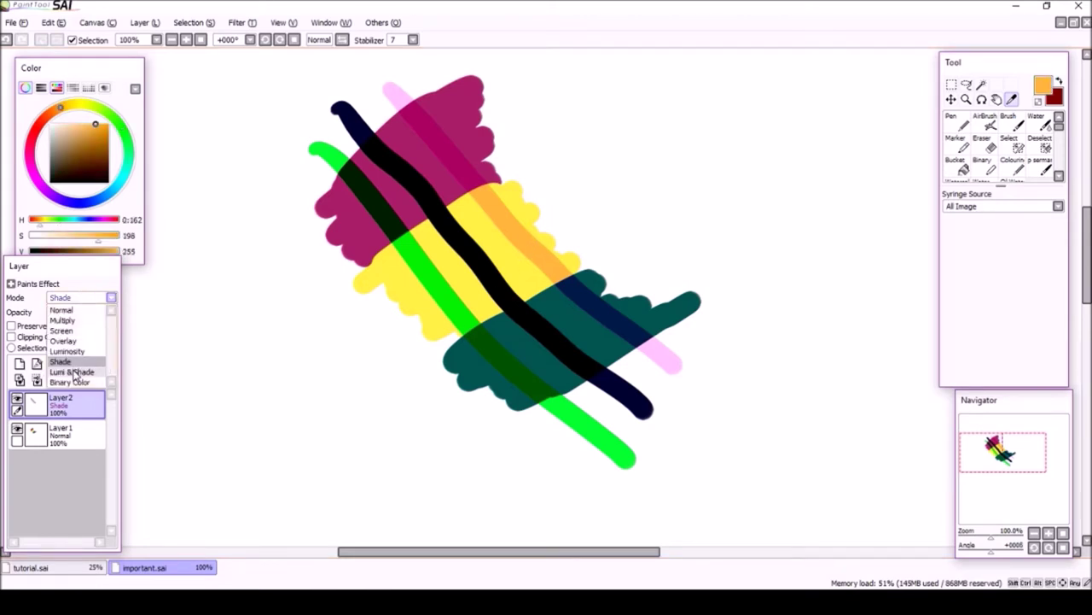
{"action": "left_click", "coordinate": [76, 373]}
{"action": "left_click", "coordinate": [443, 136]}
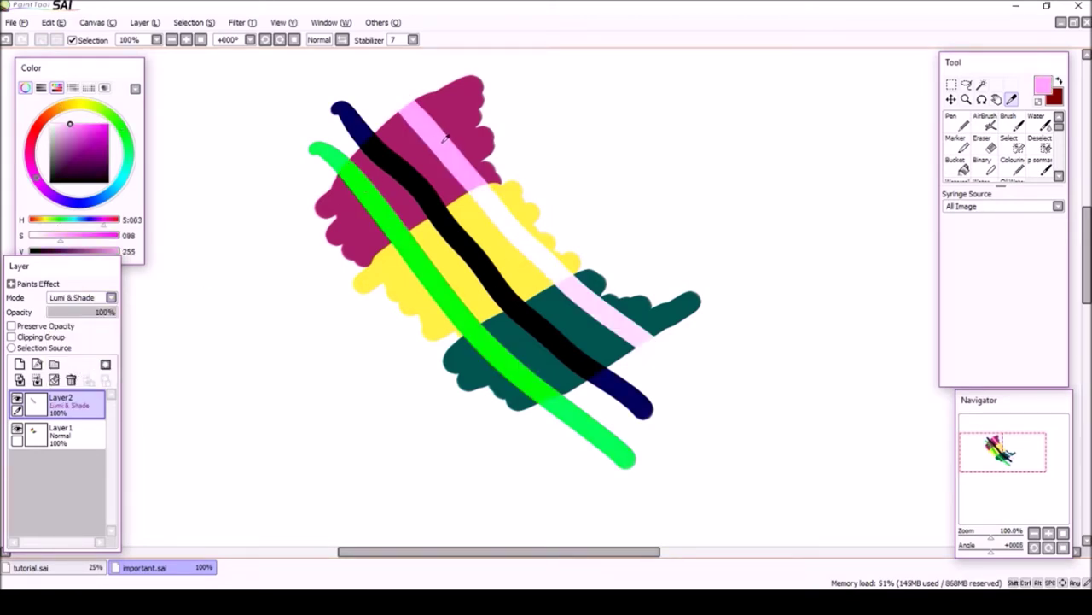
{"action": "left_click", "coordinate": [500, 200]}
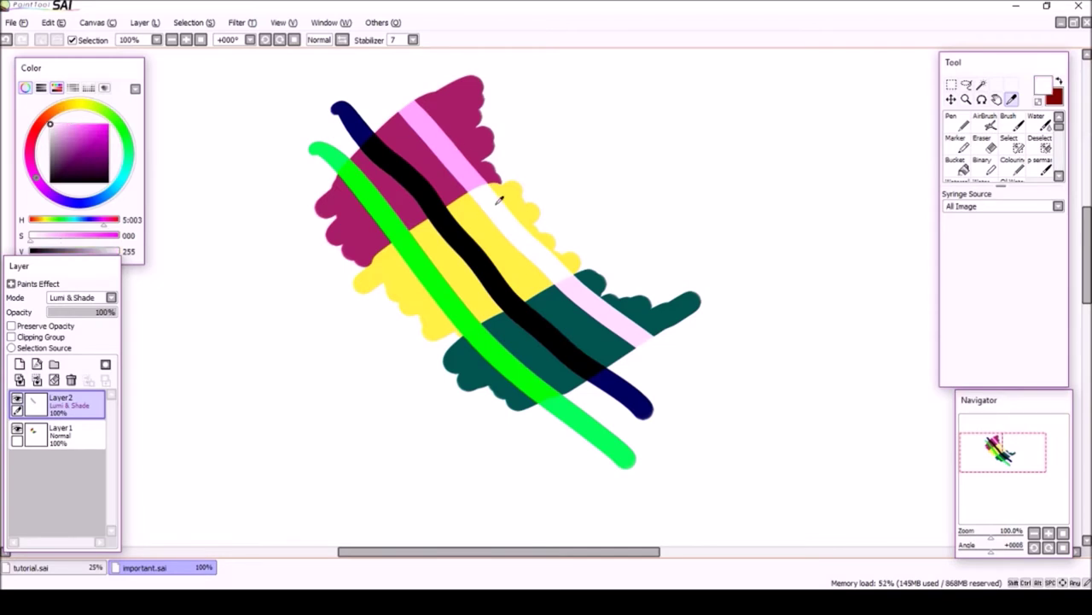
{"action": "left_click", "coordinate": [586, 293]}
{"action": "left_click", "coordinate": [487, 259]}
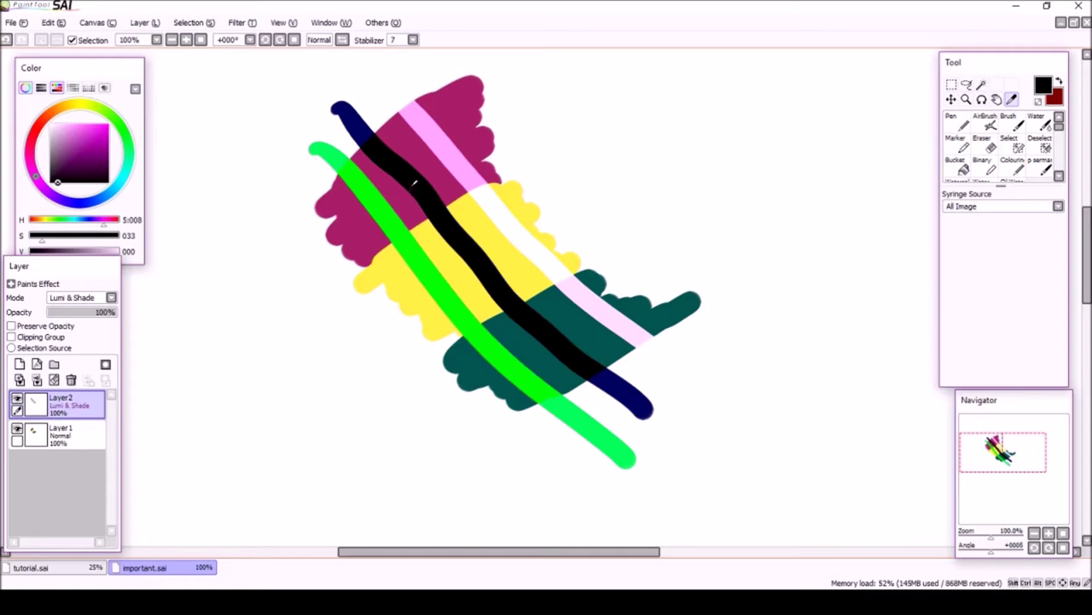
{"action": "left_click", "coordinate": [374, 203]}
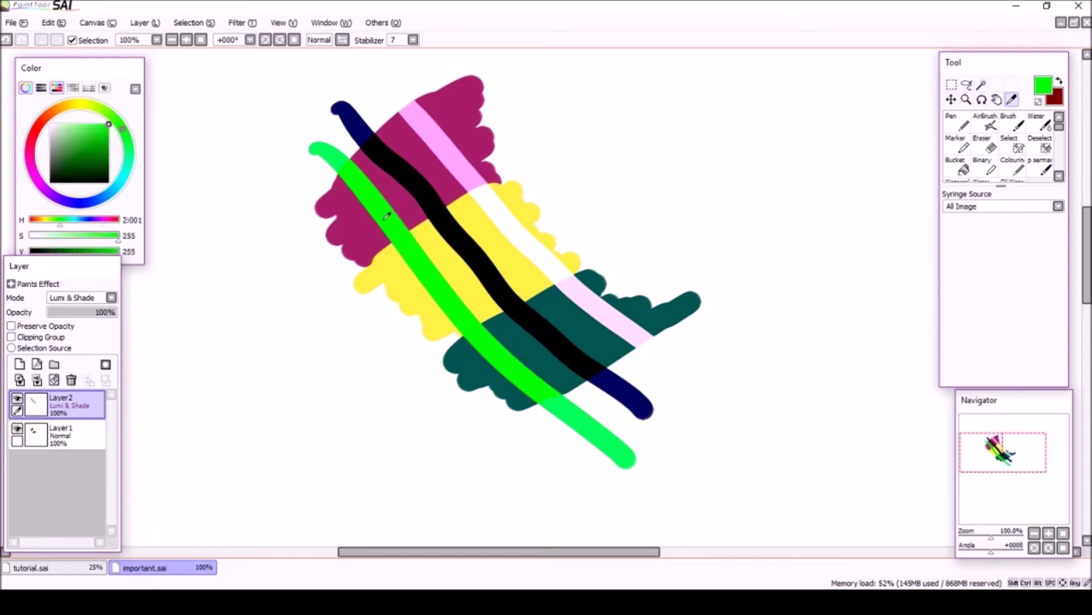
{"action": "left_click", "coordinate": [453, 289]}
{"action": "left_click", "coordinate": [82, 297]}
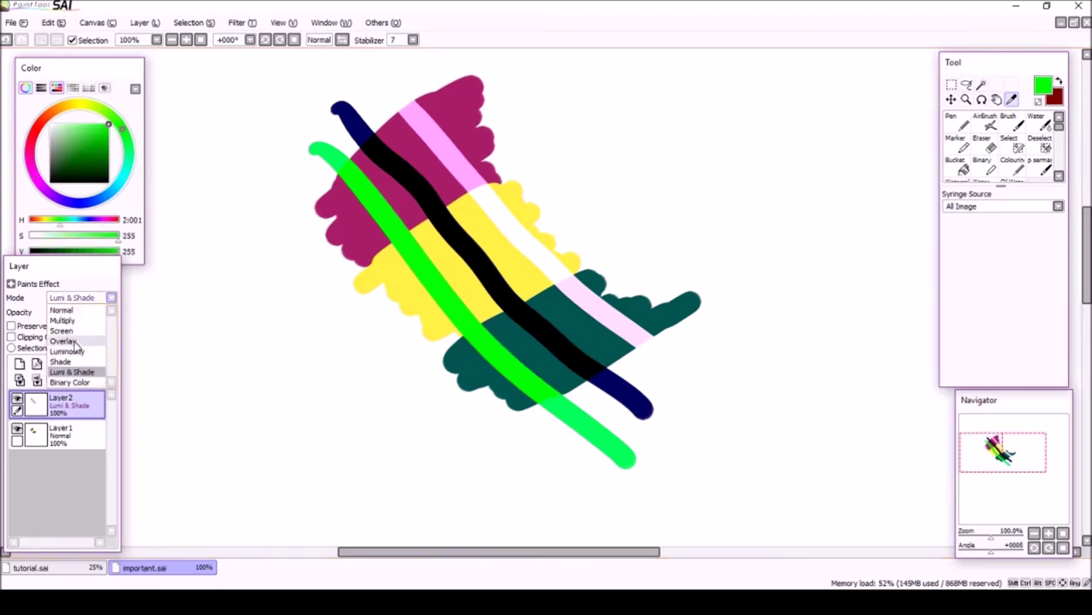
Set Layer2 to Binary Color blending and brush the word WHY beside the stripes
{"action": "left_click", "coordinate": [77, 383]}
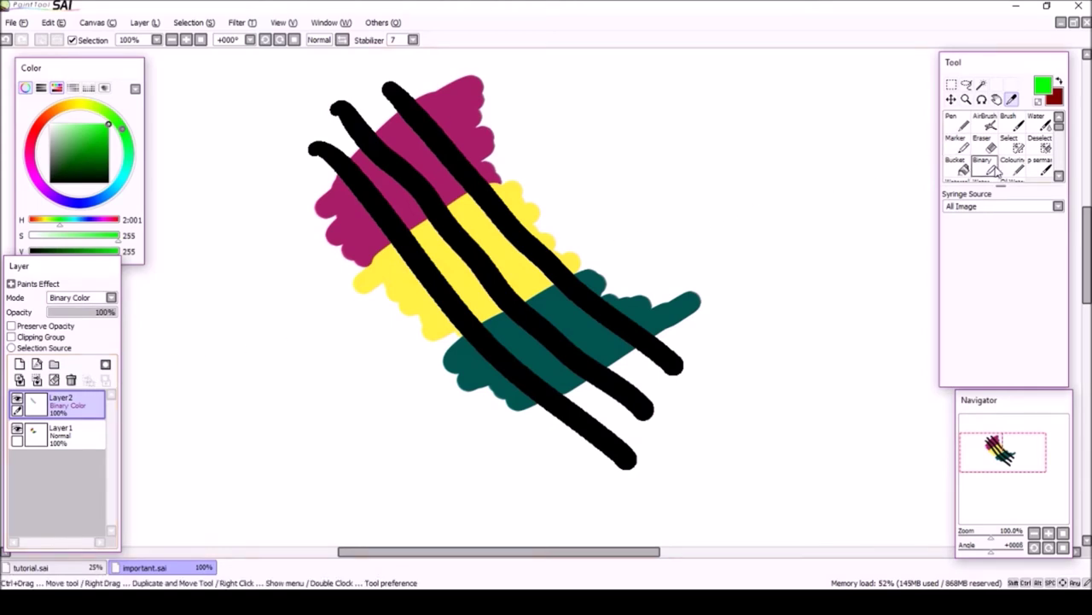
{"action": "left_click", "coordinate": [1013, 165]}
{"action": "mouse_move", "coordinate": [488, 119]}
{"action": "left_mouse_down"}
{"action": "mouse_move", "coordinate": [509, 171]}
{"action": "mouse_move", "coordinate": [530, 137]}
{"action": "mouse_move", "coordinate": [551, 170]}
{"action": "mouse_move", "coordinate": [570, 109]}
{"action": "mouse_move", "coordinate": [597, 181]}
{"action": "left_mouse_up"}
{"action": "mouse_move", "coordinate": [627, 83]}
{"action": "left_mouse_down"}
{"action": "mouse_move", "coordinate": [636, 170]}
{"action": "mouse_move", "coordinate": [636, 136]}
{"action": "left_mouse_up"}
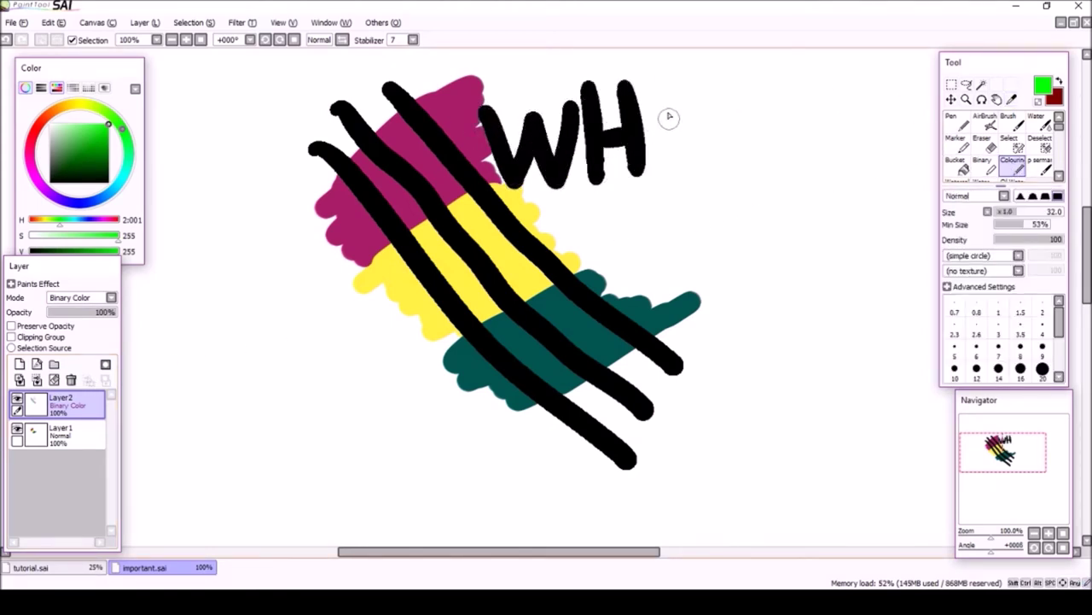
{"action": "left_click_drag", "start_coordinate": [657, 99], "coordinate": [683, 138]}
{"action": "left_click_drag", "start_coordinate": [698, 90], "coordinate": [695, 179]}
{"action": "left_click_drag", "start_coordinate": [563, 210], "coordinate": [585, 271]}
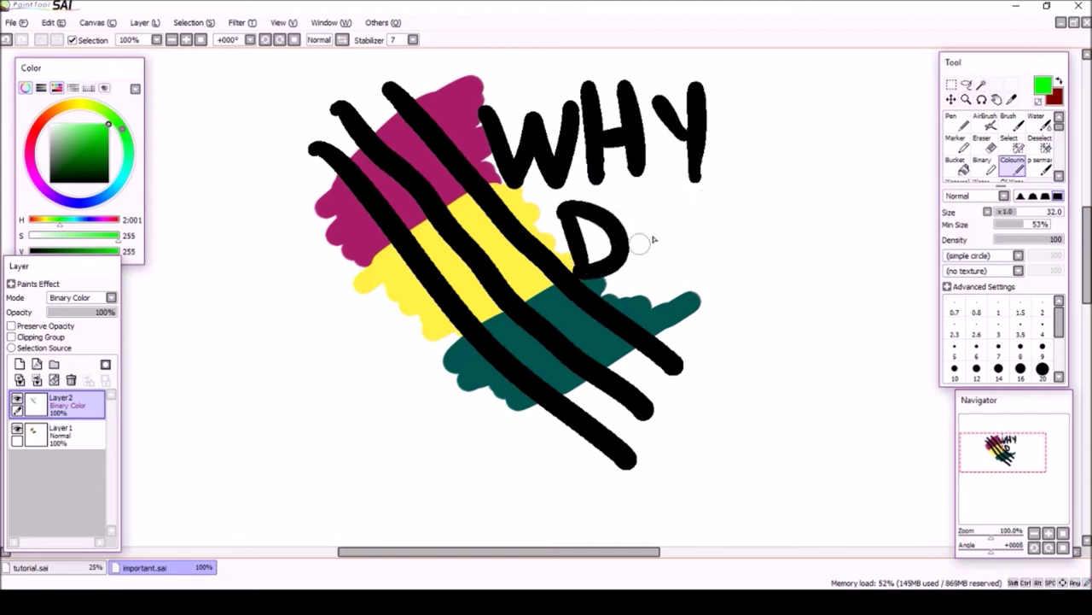
Letter DO, I and Exist below WHY, then add a new layer set
{"action": "mouse_move", "coordinate": [681, 214]}
{"action": "left_mouse_down"}
{"action": "mouse_move", "coordinate": [702, 215]}
{"action": "mouse_move", "coordinate": [680, 210]}
{"action": "left_mouse_up"}
{"action": "mouse_move", "coordinate": [648, 301]}
{"action": "left_mouse_down"}
{"action": "mouse_move", "coordinate": [700, 283]}
{"action": "mouse_move", "coordinate": [700, 354]}
{"action": "mouse_move", "coordinate": [754, 343]}
{"action": "left_mouse_up"}
{"action": "left_click_drag", "start_coordinate": [666, 431], "coordinate": [676, 506]}
{"action": "left_click_drag", "start_coordinate": [667, 426], "coordinate": [723, 423]}
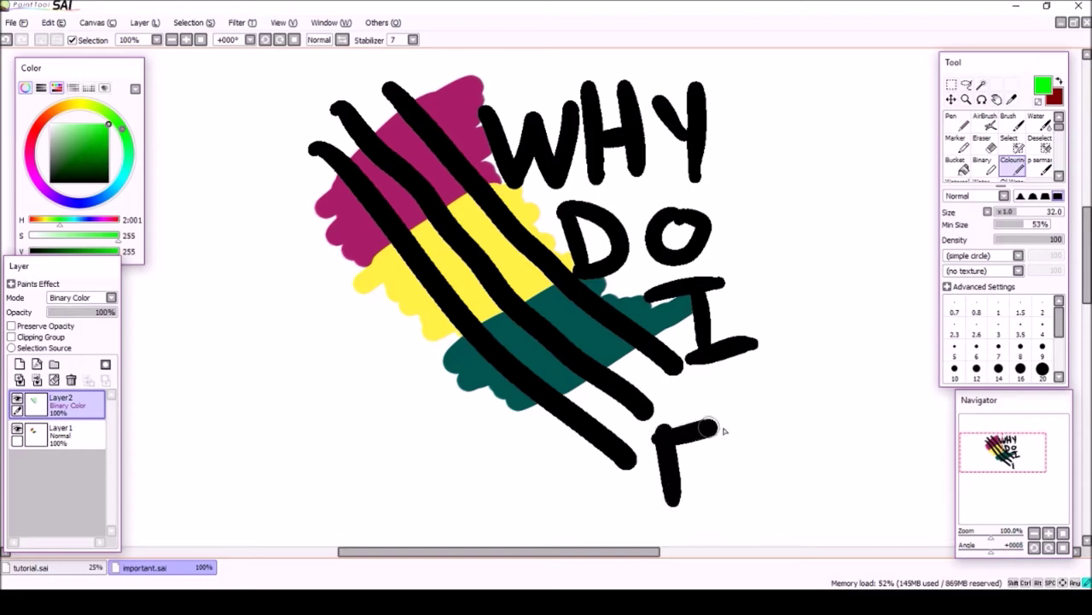
{"action": "left_click_drag", "start_coordinate": [679, 467], "coordinate": [721, 459]}
{"action": "left_click_drag", "start_coordinate": [674, 509], "coordinate": [750, 496]}
{"action": "left_click_drag", "start_coordinate": [748, 458], "coordinate": [789, 495]}
{"action": "mouse_move", "coordinate": [753, 506]}
{"action": "left_mouse_down"}
{"action": "mouse_move", "coordinate": [794, 445]}
{"action": "mouse_move", "coordinate": [816, 505]}
{"action": "left_mouse_up"}
{"action": "mouse_move", "coordinate": [809, 429]}
{"action": "left_mouse_down"}
{"action": "mouse_move", "coordinate": [856, 439]}
{"action": "mouse_move", "coordinate": [852, 504]}
{"action": "left_mouse_up"}
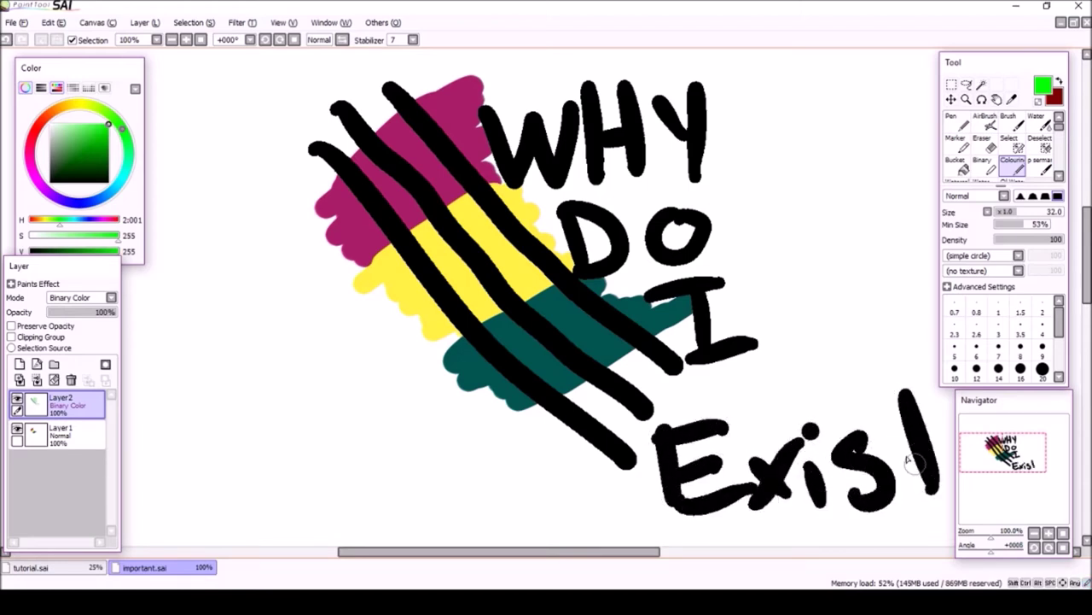
{"action": "left_click_drag", "start_coordinate": [894, 450], "coordinate": [949, 418]}
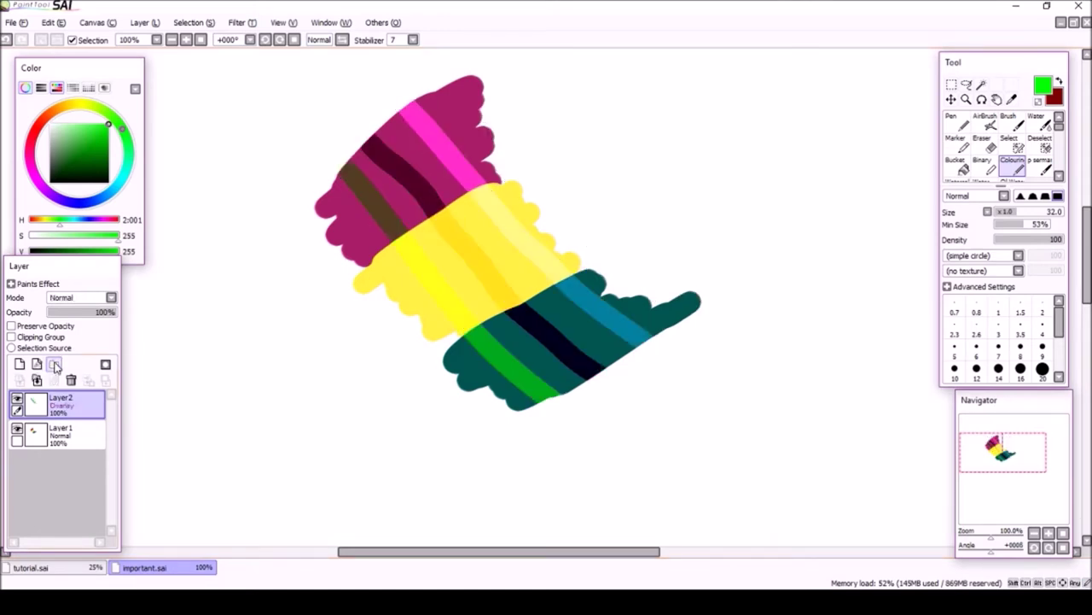
{"action": "left_click", "coordinate": [54, 364]}
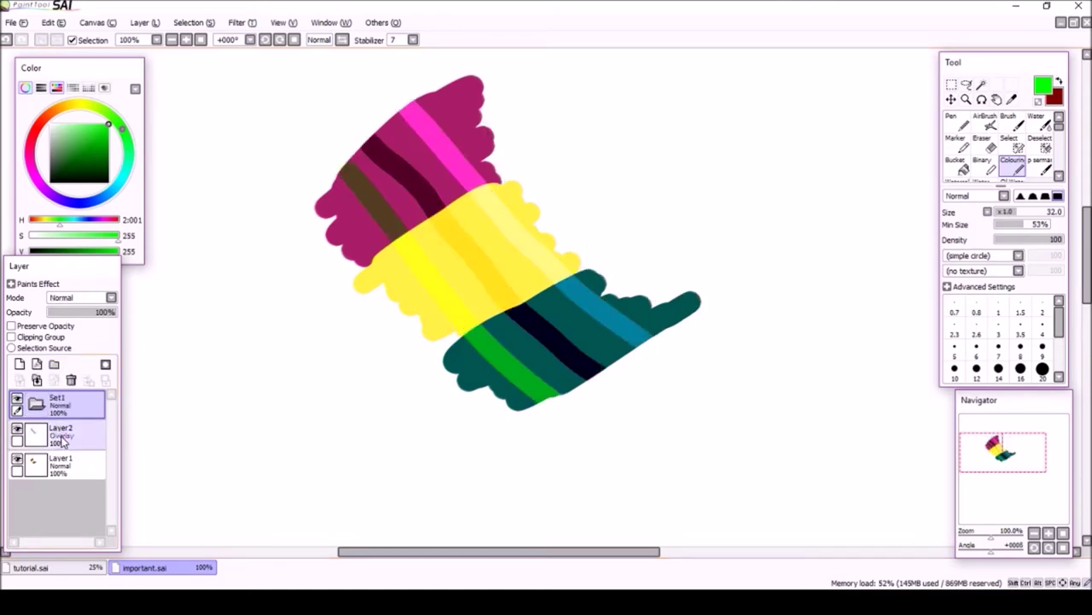
Move Layer2 into Set1 and set Set1 to Overlay blending
{"action": "left_click_drag", "start_coordinate": [62, 439], "coordinate": [89, 410]}
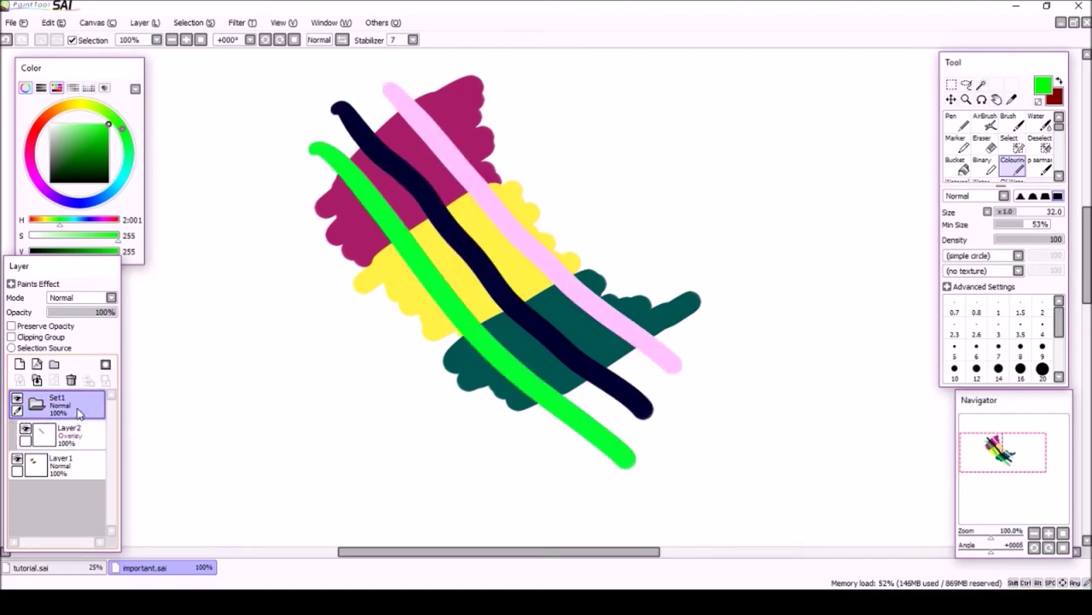
{"action": "left_click", "coordinate": [78, 297]}
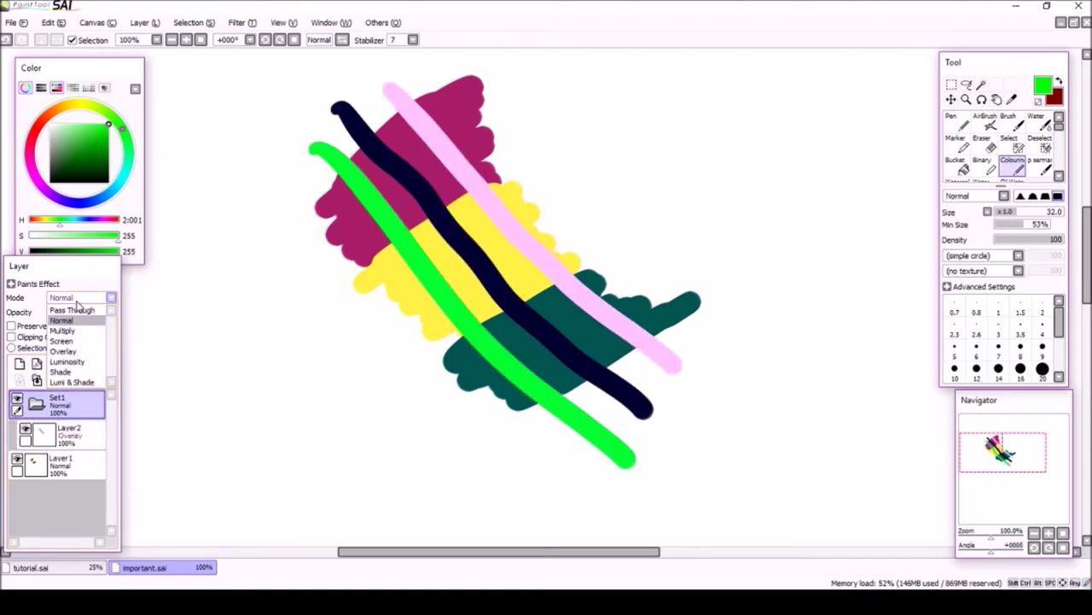
{"action": "left_click", "coordinate": [68, 355]}
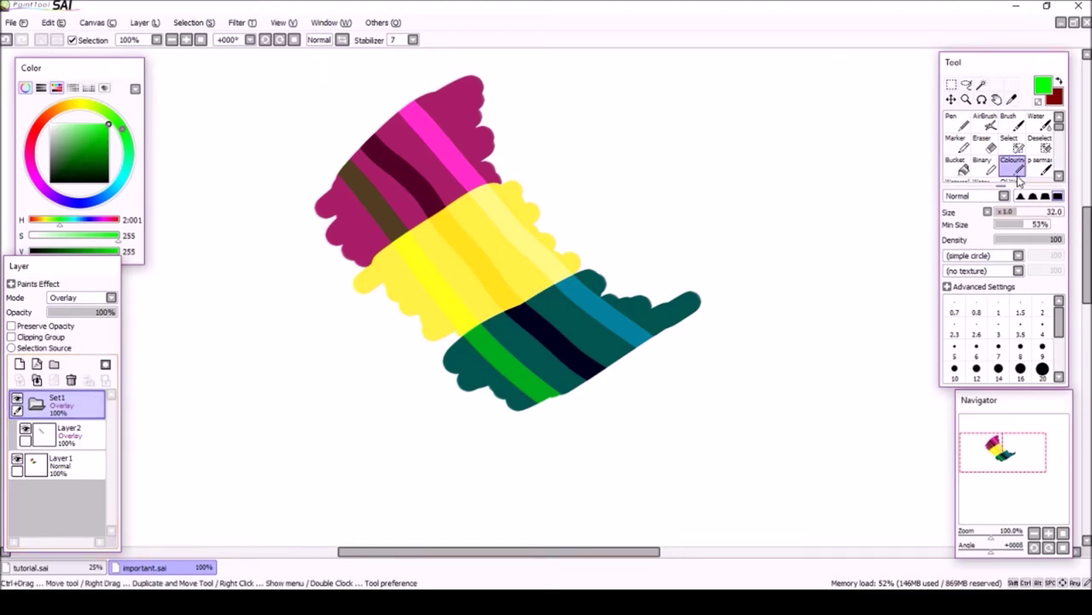
Switch Layer2's blending to Multiply, then to Lumi & Shade
{"action": "left_click", "coordinate": [53, 436]}
{"action": "left_click", "coordinate": [78, 298]}
{"action": "left_click", "coordinate": [73, 320]}
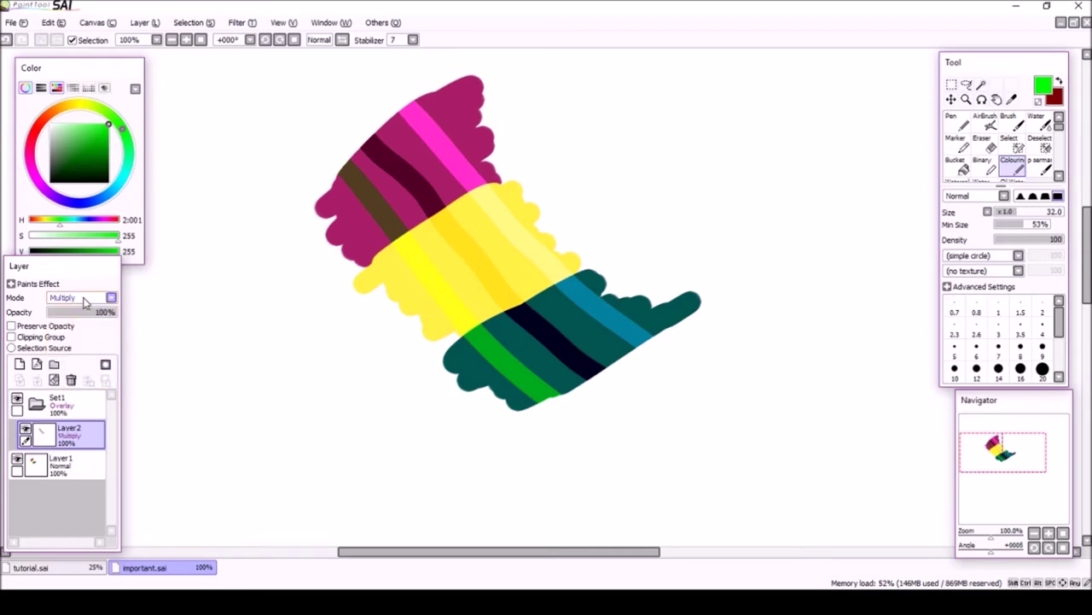
{"action": "left_click", "coordinate": [89, 298]}
{"action": "left_click", "coordinate": [75, 372]}
{"action": "left_click", "coordinate": [11, 283]}
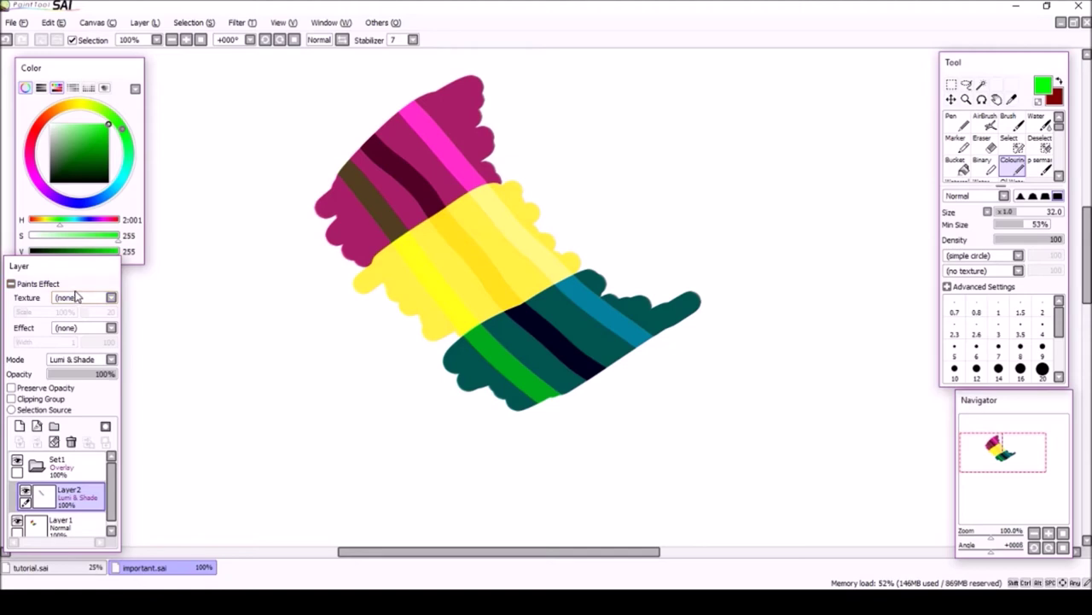
{"action": "left_click", "coordinate": [11, 283]}
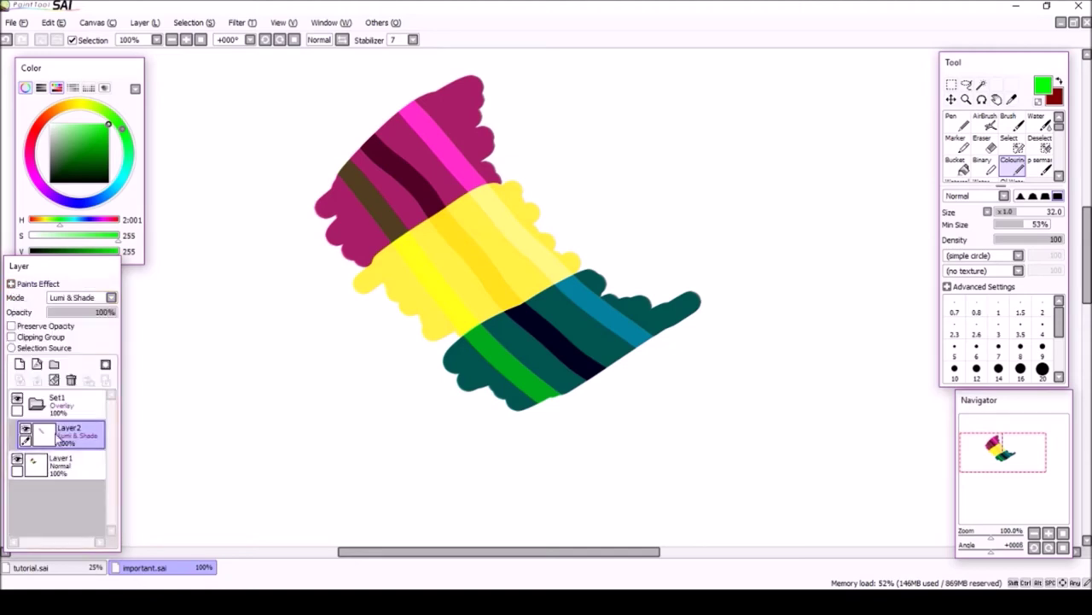
{"action": "left_click", "coordinate": [60, 465]}
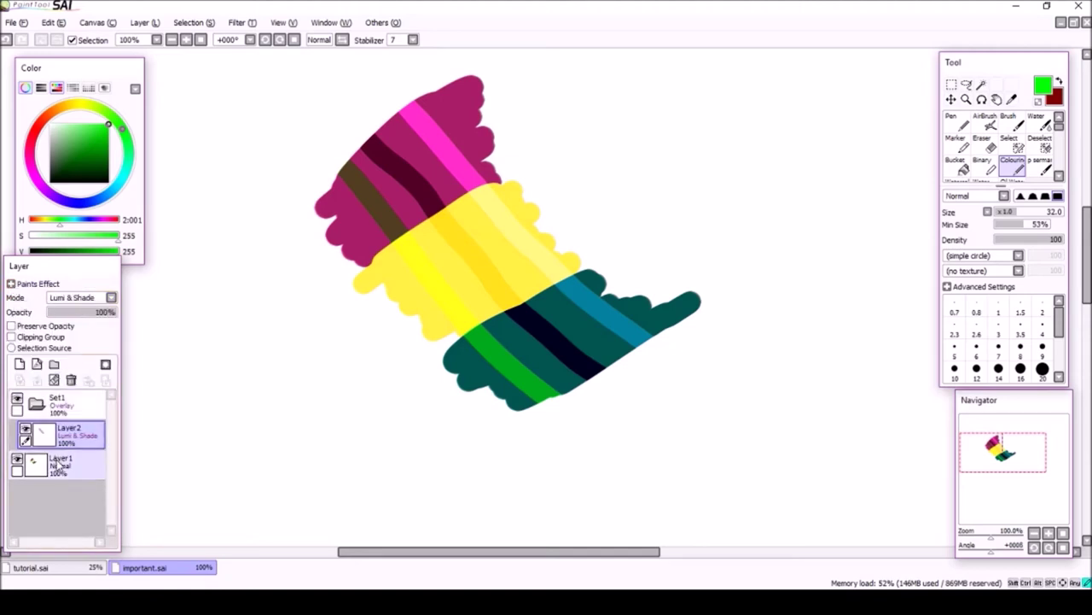
Give Layer1 a Canvas paper texture and increase its scale
{"action": "left_click", "coordinate": [11, 284]}
{"action": "left_click", "coordinate": [75, 298]}
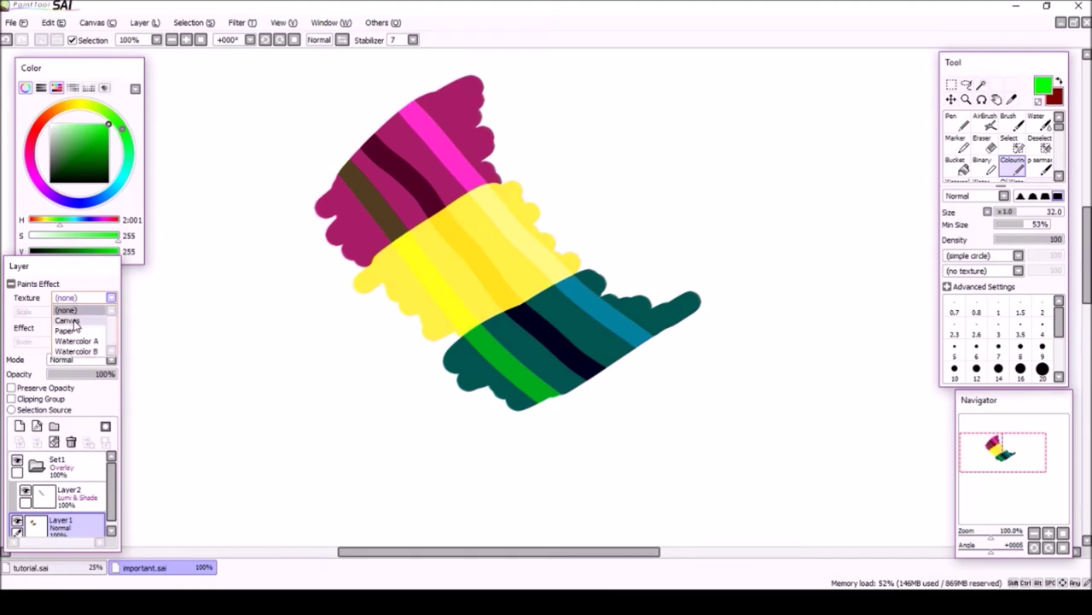
{"action": "left_click", "coordinate": [68, 320]}
{"action": "left_click", "coordinate": [30, 316]}
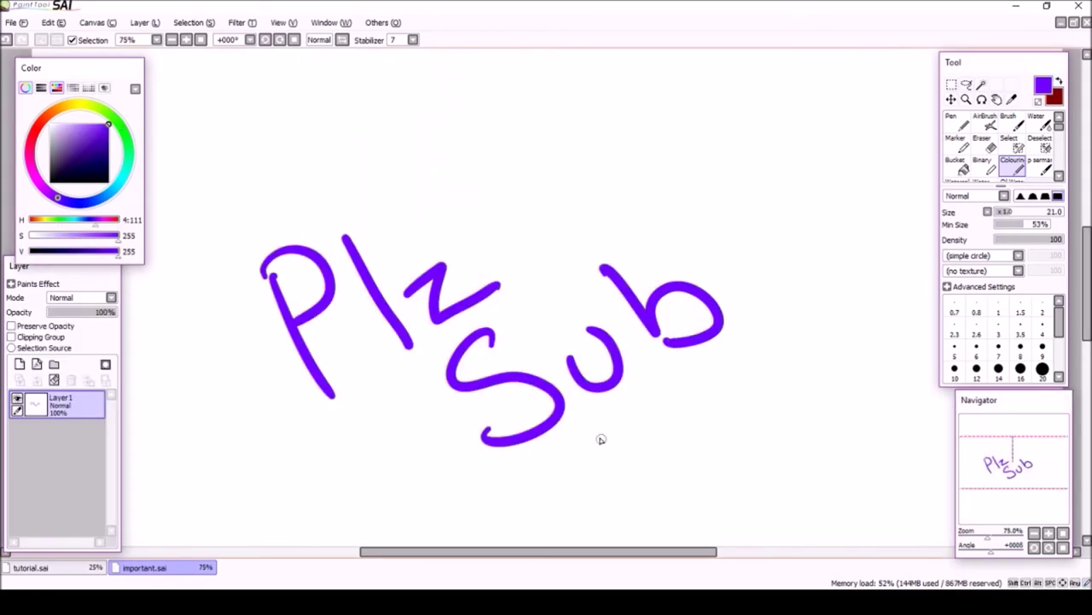
Letter LMAO under the Plz Sub text
{"action": "left_click_drag", "start_coordinate": [597, 435], "coordinate": [705, 457]}
{"action": "left_click_drag", "start_coordinate": [676, 408], "coordinate": [775, 420]}
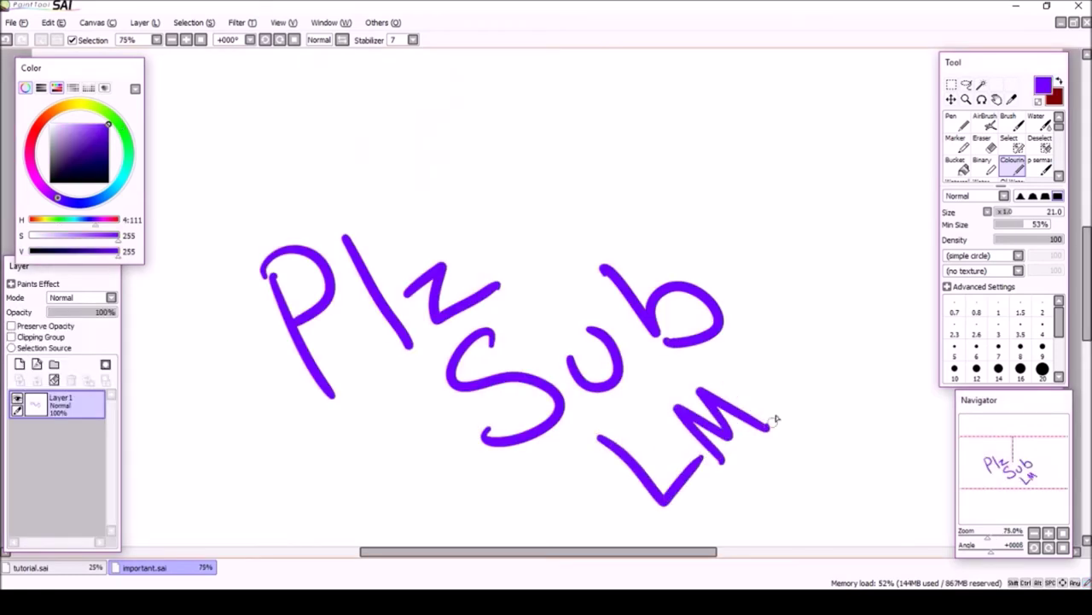
{"action": "left_click_drag", "start_coordinate": [747, 373], "coordinate": [807, 394]}
{"action": "left_click_drag", "start_coordinate": [806, 339], "coordinate": [787, 363]}
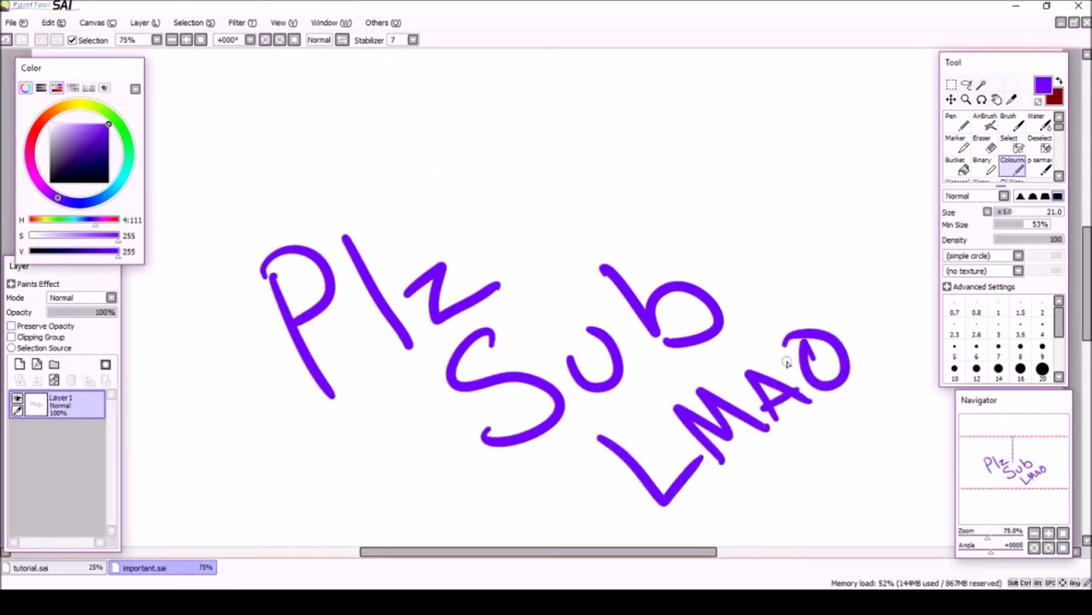
Apply a Fringe edge effect to Layer1 with width 15
{"action": "left_click", "coordinate": [68, 285]}
{"action": "left_click", "coordinate": [81, 328]}
{"action": "left_click", "coordinate": [64, 350]}
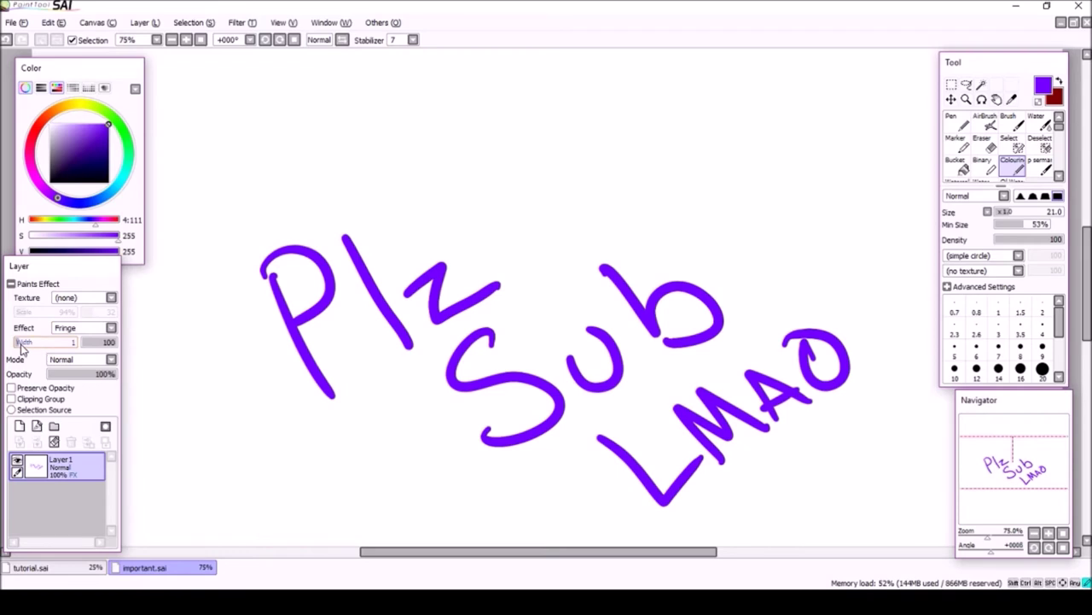
{"action": "left_click_drag", "start_coordinate": [21, 343], "coordinate": [83, 360]}
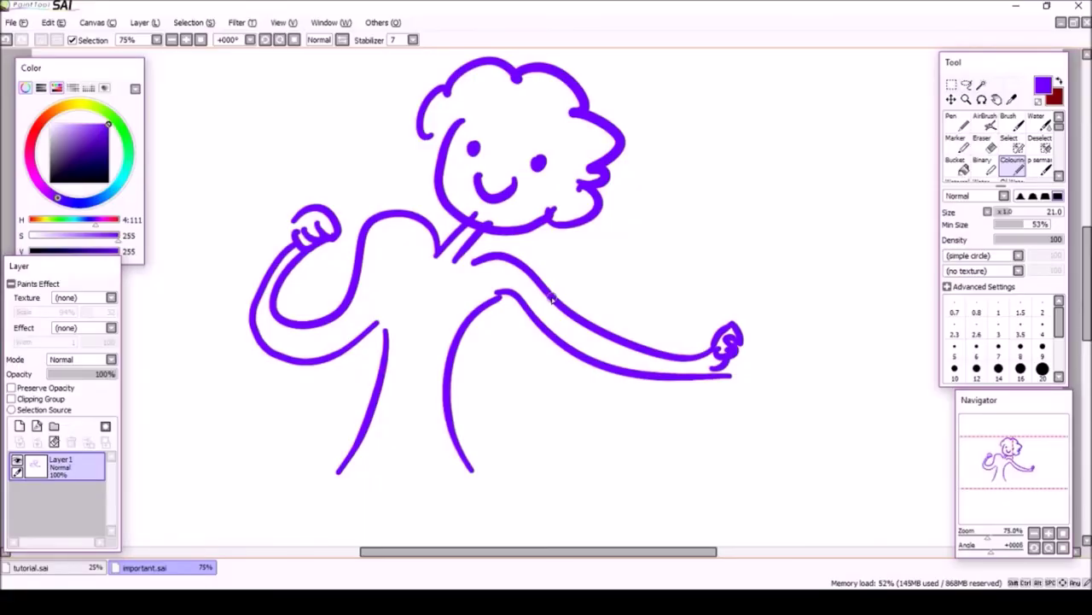
Move and squash the figure, then free-deform its top edge and top-right corner
{"action": "key", "text": "ctrl+t"}
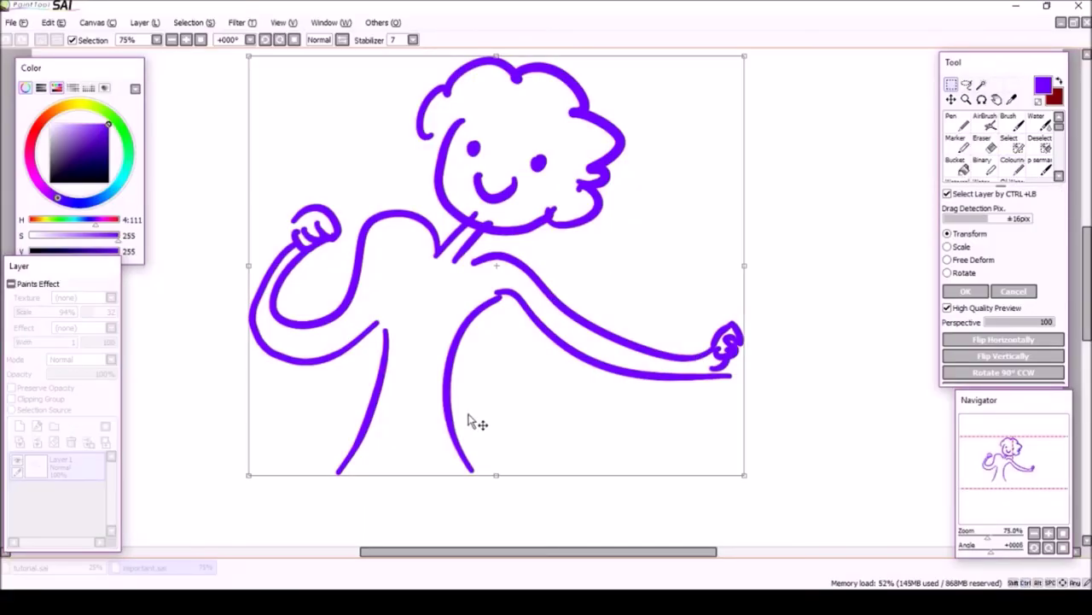
{"action": "left_click_drag", "start_coordinate": [497, 470], "coordinate": [805, 529]}
{"action": "left_click", "coordinate": [948, 260]}
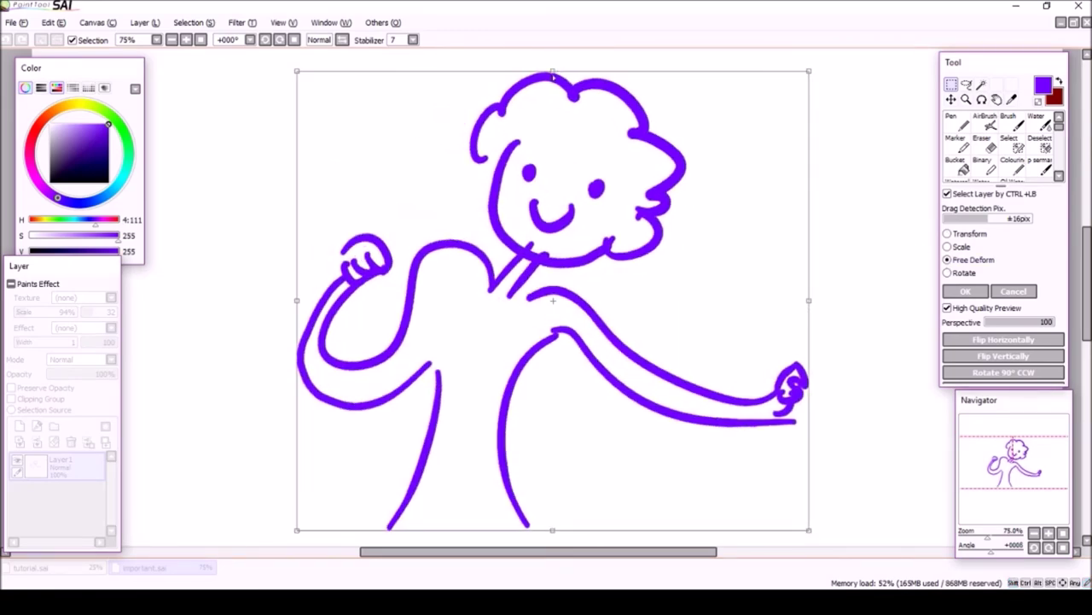
{"action": "left_click_drag", "start_coordinate": [553, 68], "coordinate": [660, 139]}
{"action": "left_click_drag", "start_coordinate": [927, 139], "coordinate": [811, 151]}
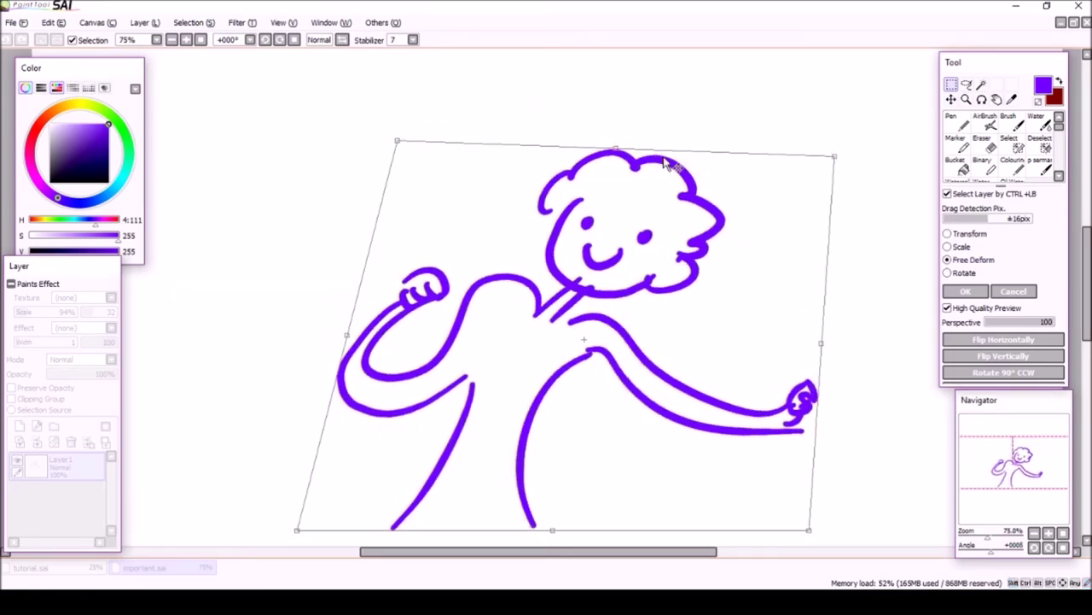
{"action": "left_click_drag", "start_coordinate": [601, 145], "coordinate": [692, 159]}
Set Perspective to 0, stretch both bottom corners outward, and apply the deformation
{"action": "left_click_drag", "start_coordinate": [1048, 322], "coordinate": [890, 320]}
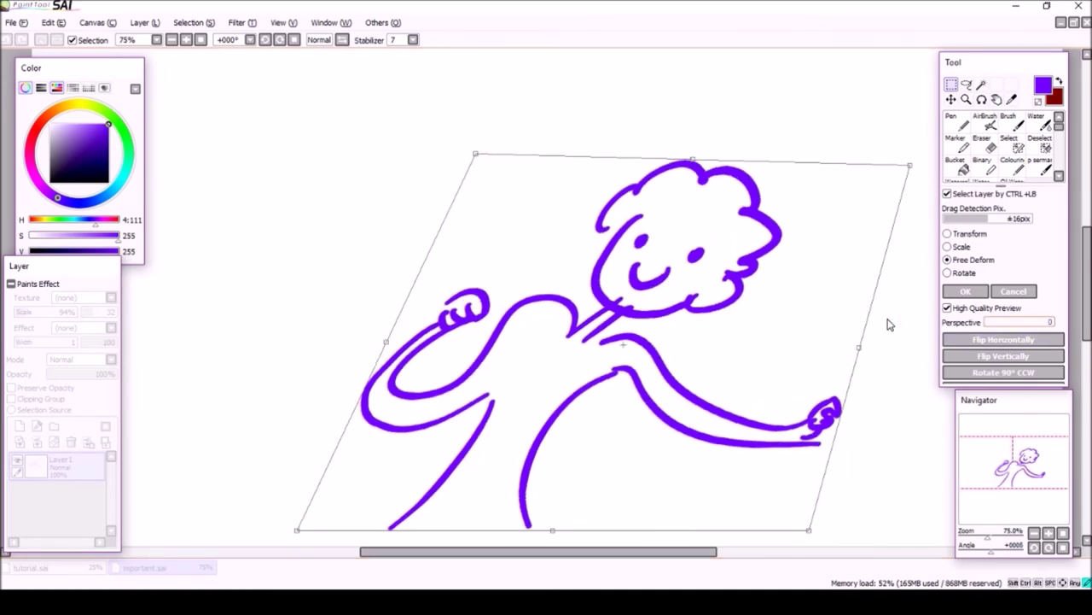
{"action": "left_click", "coordinate": [970, 314]}
{"action": "left_click", "coordinate": [970, 315]}
{"action": "left_click_drag", "start_coordinate": [297, 529], "coordinate": [191, 496]}
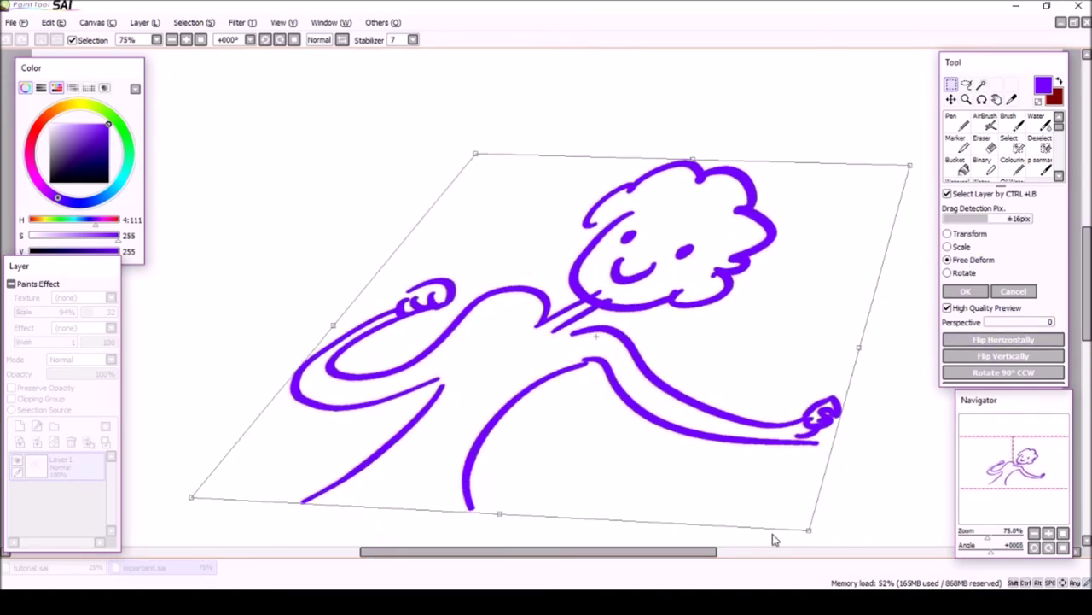
{"action": "left_click_drag", "start_coordinate": [809, 529], "coordinate": [887, 560]}
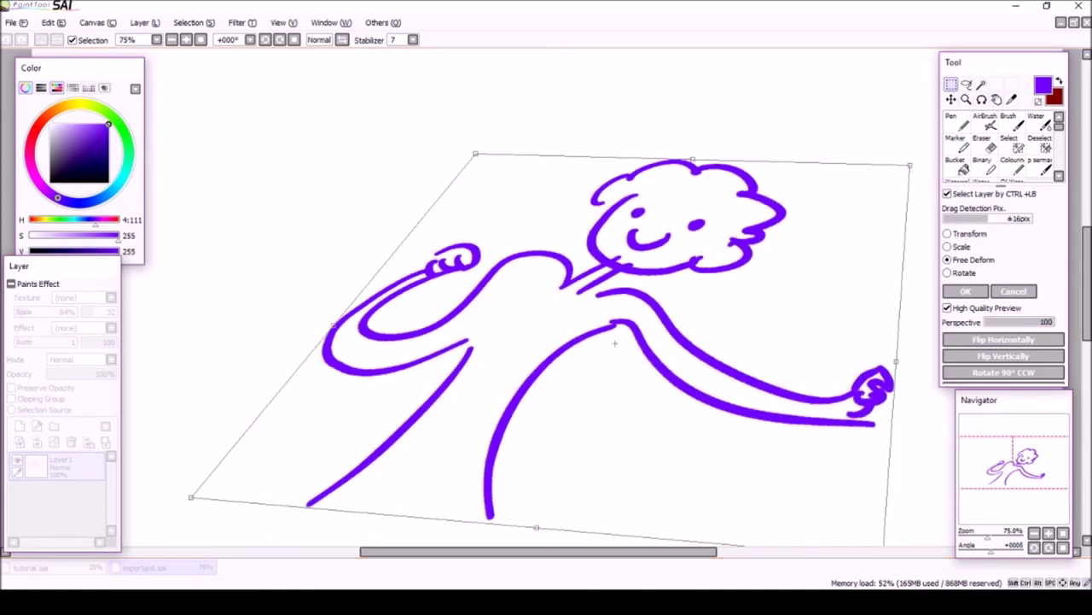
{"action": "left_click", "coordinate": [965, 291]}
Letter 'plz' above the figure's head
{"action": "mouse_move", "coordinate": [572, 142]}
{"action": "left_mouse_down"}
{"action": "mouse_move", "coordinate": [576, 169]}
{"action": "mouse_move", "coordinate": [578, 157]}
{"action": "left_mouse_up"}
{"action": "left_click_drag", "start_coordinate": [600, 142], "coordinate": [602, 168]}
{"action": "mouse_move", "coordinate": [607, 155]}
{"action": "left_mouse_down"}
{"action": "mouse_move", "coordinate": [622, 148]}
{"action": "mouse_move", "coordinate": [638, 160]}
{"action": "left_mouse_up"}
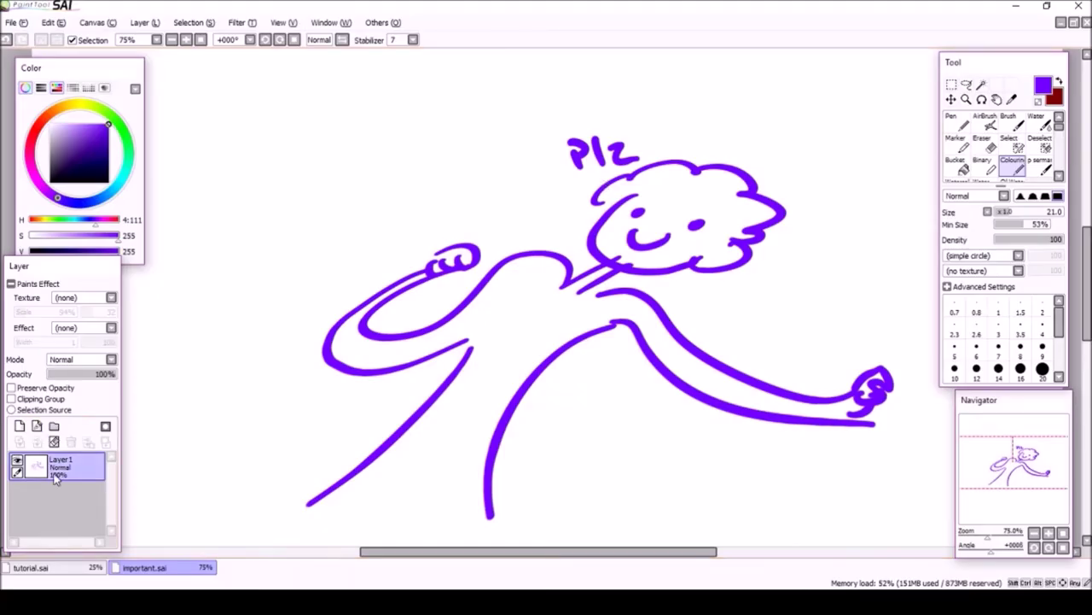
Load Layer 1's strokes as a selection, clear it with Ctrl+D, and undo
{"action": "left_click", "coordinate": [35, 465], "text": "ctrl"}
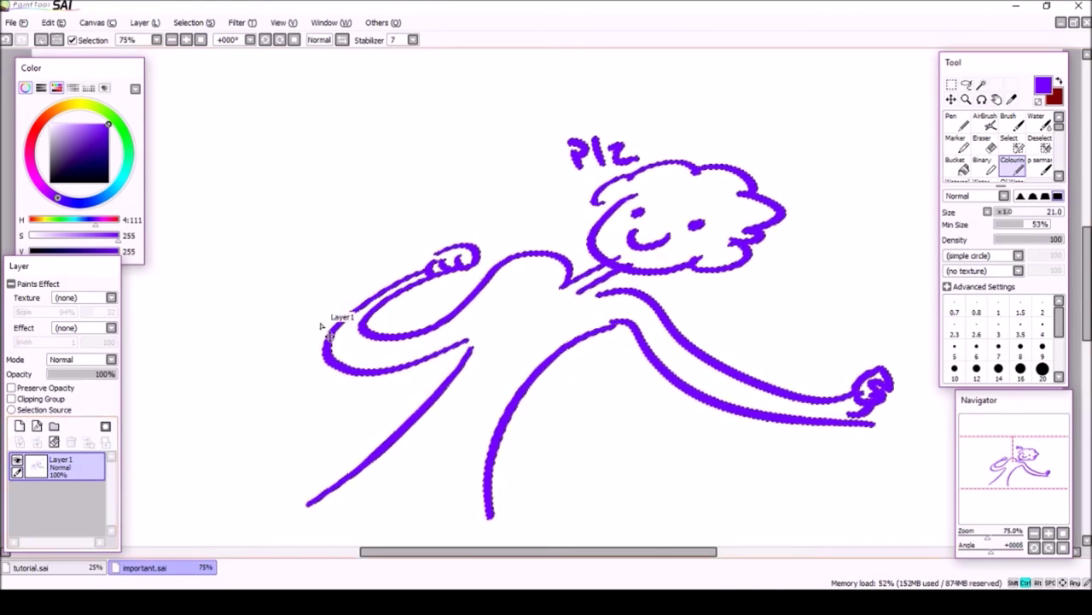
{"action": "key", "text": "ctrl+d"}
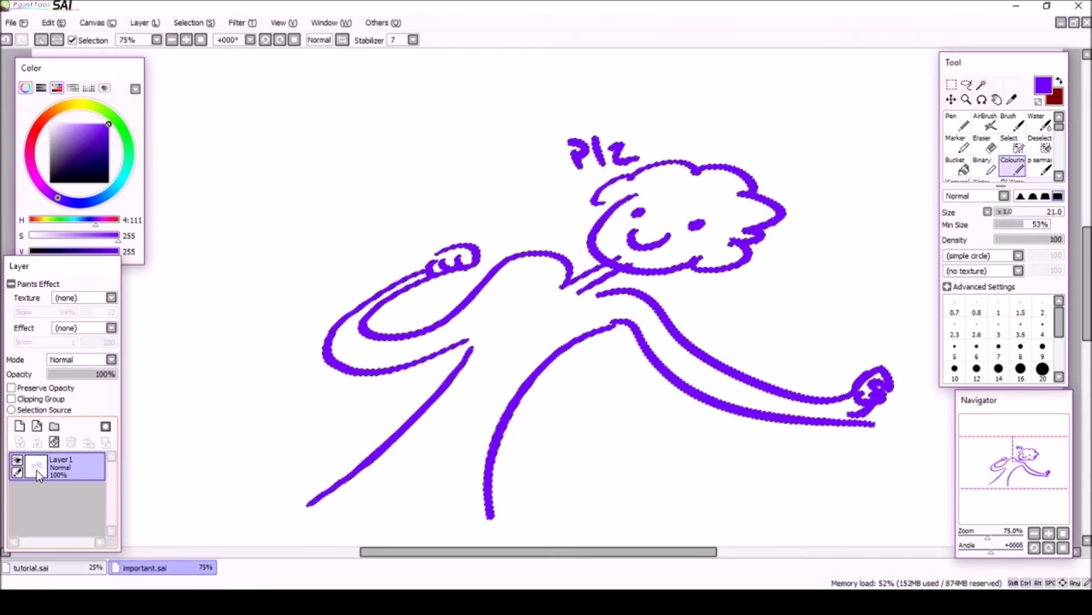
{"action": "left_click", "coordinate": [35, 470], "text": "ctrl"}
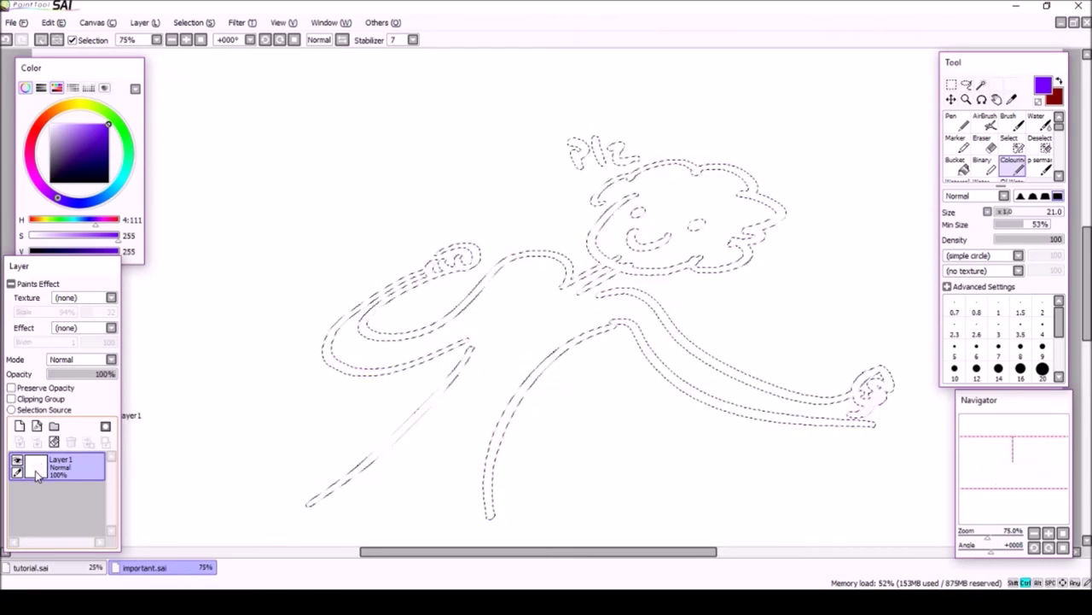
{"action": "key", "text": "ctrl+d"}
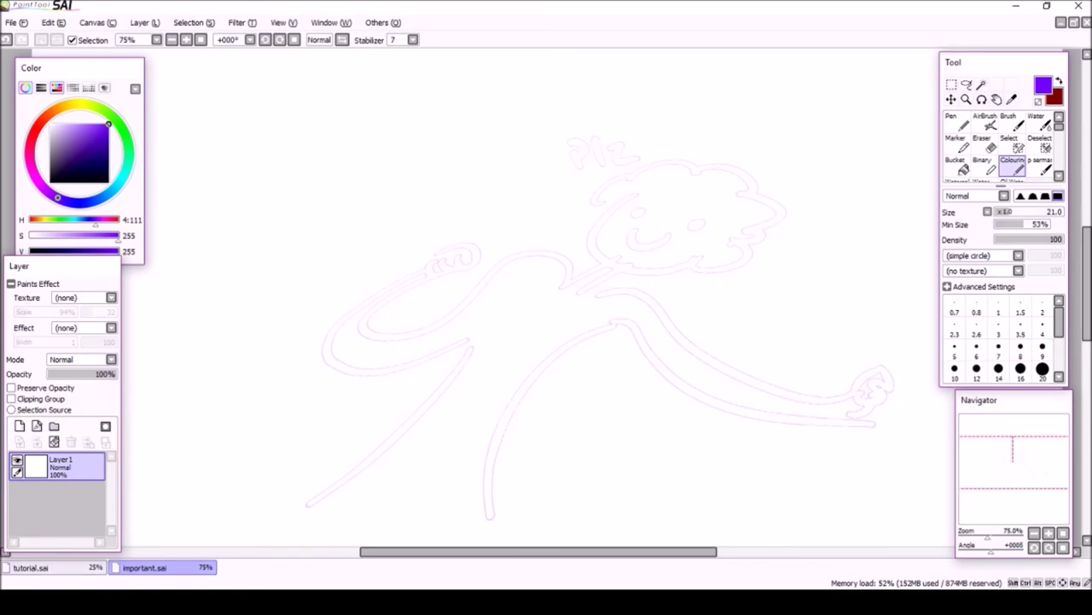
{"action": "key", "text": "ctrl+z"}
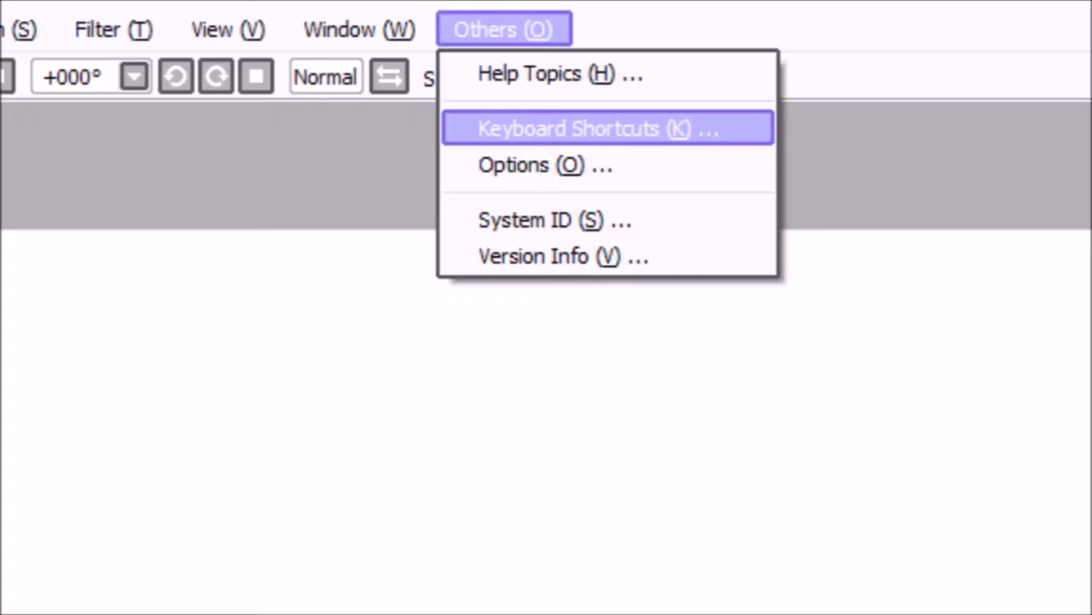
Open Keyboard Shortcuts, then float important.sai and tutorial.sai as side-by-side windows
{"action": "key", "text": "Return"}
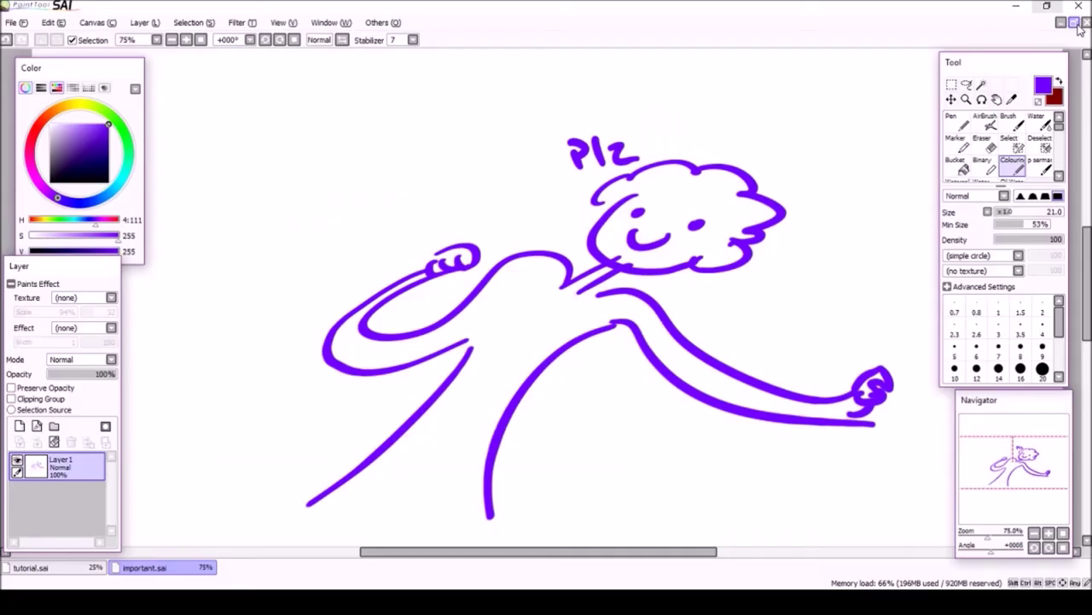
{"action": "left_click", "coordinate": [1074, 23]}
{"action": "left_click_drag", "start_coordinate": [671, 116], "coordinate": [444, 120]}
{"action": "left_click", "coordinate": [589, 105]}
{"action": "mouse_move", "coordinate": [587, 106]}
{"action": "left_mouse_down"}
{"action": "mouse_move", "coordinate": [703, 107]}
{"action": "mouse_move", "coordinate": [830, 130]}
{"action": "left_mouse_up"}
Enlarge the important.sai window, pick the Pen, and flip the view horizontally
{"action": "left_click_drag", "start_coordinate": [524, 495], "coordinate": [618, 555]}
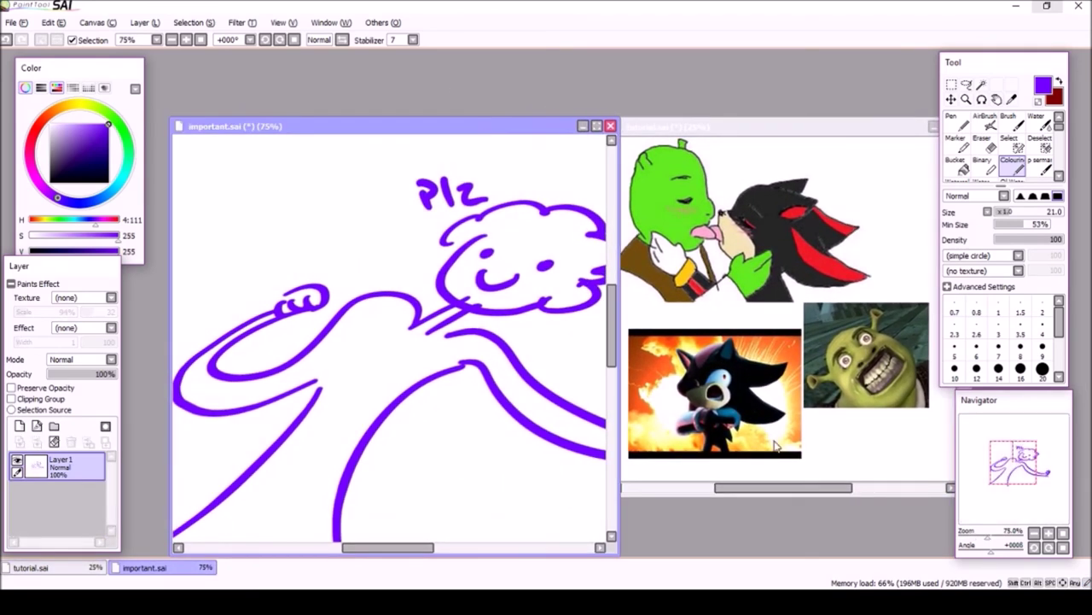
{"action": "left_click", "coordinate": [954, 121]}
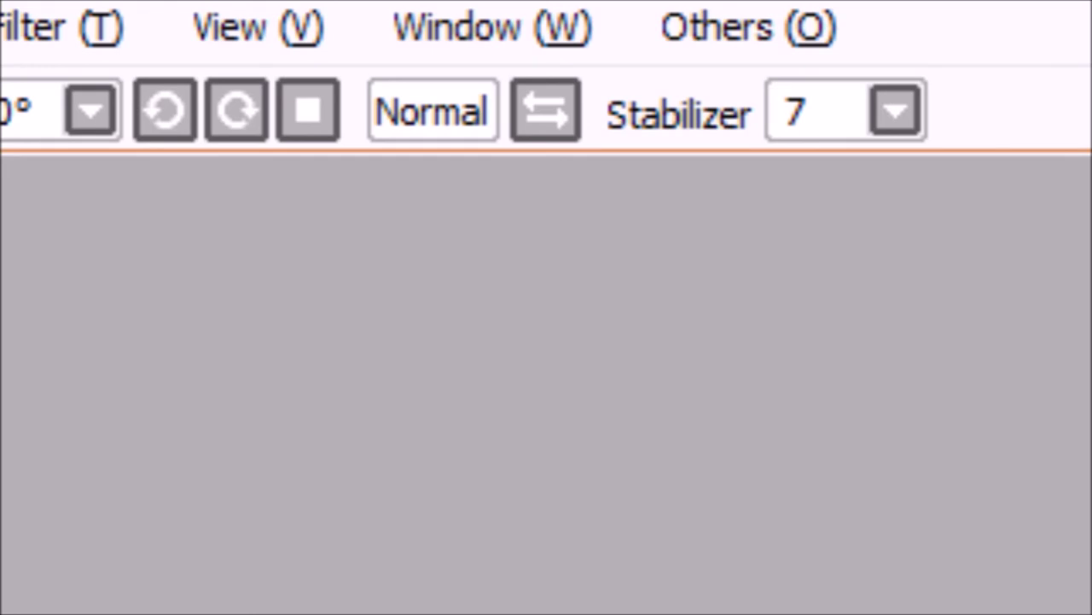
{"action": "left_click", "coordinate": [546, 111]}
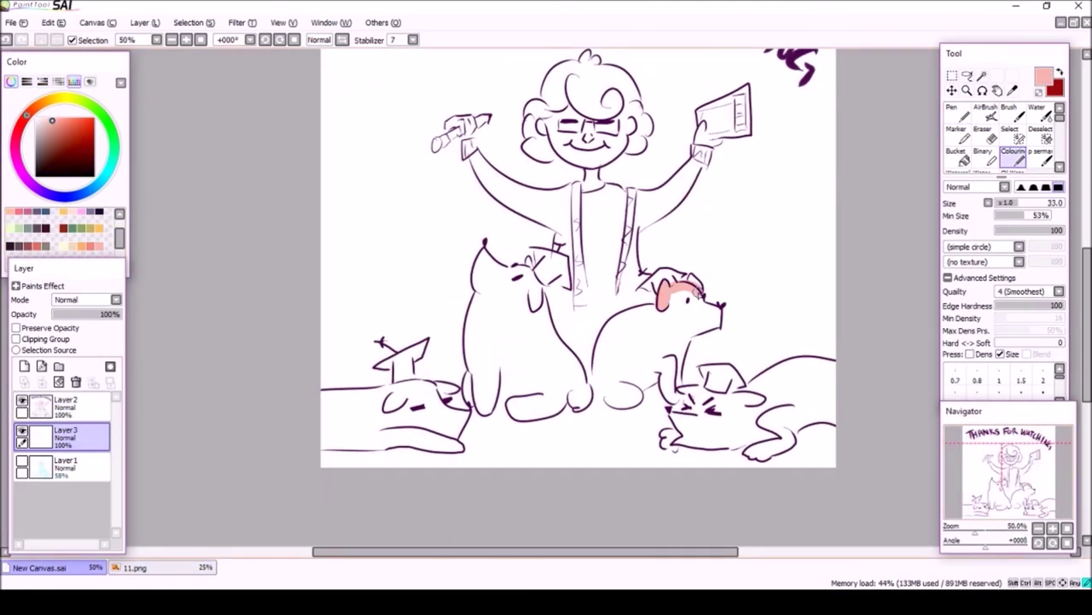
Outline and bucket-fill the sitting dog pink and the lying animal at right salmon
{"action": "mouse_move", "coordinate": [721, 285]}
{"action": "left_mouse_down"}
{"action": "mouse_move", "coordinate": [661, 389]}
{"action": "mouse_move", "coordinate": [598, 401]}
{"action": "left_mouse_up"}
{"action": "left_click", "coordinate": [957, 156]}
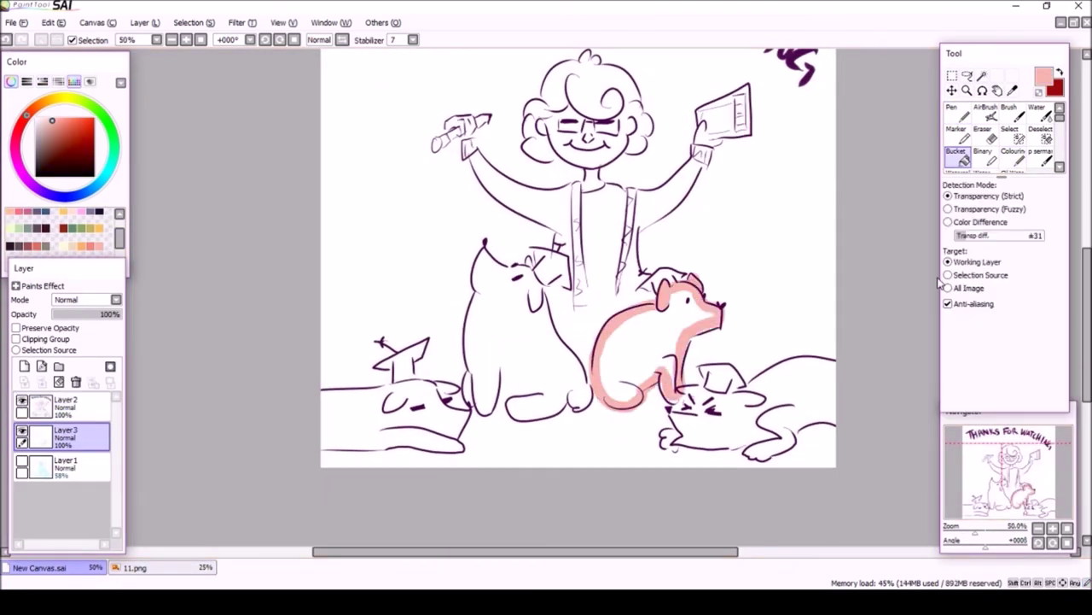
{"action": "left_click", "coordinate": [649, 350]}
{"action": "left_click", "coordinate": [96, 245]}
{"action": "key", "text": "n"}
{"action": "mouse_move", "coordinate": [713, 389]}
{"action": "left_mouse_down"}
{"action": "mouse_move", "coordinate": [670, 423]}
{"action": "mouse_move", "coordinate": [742, 454]}
{"action": "mouse_move", "coordinate": [835, 420]}
{"action": "mouse_move", "coordinate": [747, 382]}
{"action": "left_mouse_up"}
{"action": "key", "text": "b"}
{"action": "left_click", "coordinate": [803, 440]}
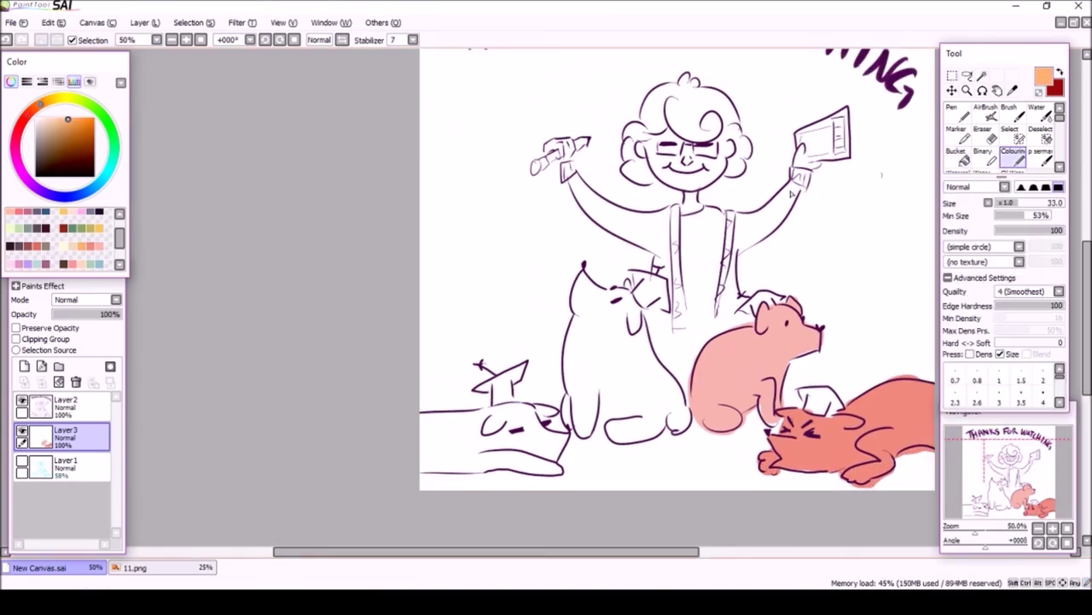
Outline and fill the left sitting dog orange
{"action": "mouse_move", "coordinate": [583, 272]}
{"action": "left_mouse_down"}
{"action": "mouse_move", "coordinate": [570, 432]}
{"action": "mouse_move", "coordinate": [636, 299]}
{"action": "mouse_move", "coordinate": [597, 280]}
{"action": "left_mouse_up"}
{"action": "key", "text": "b"}
{"action": "left_click", "coordinate": [619, 376]}
{"action": "key", "text": "n"}
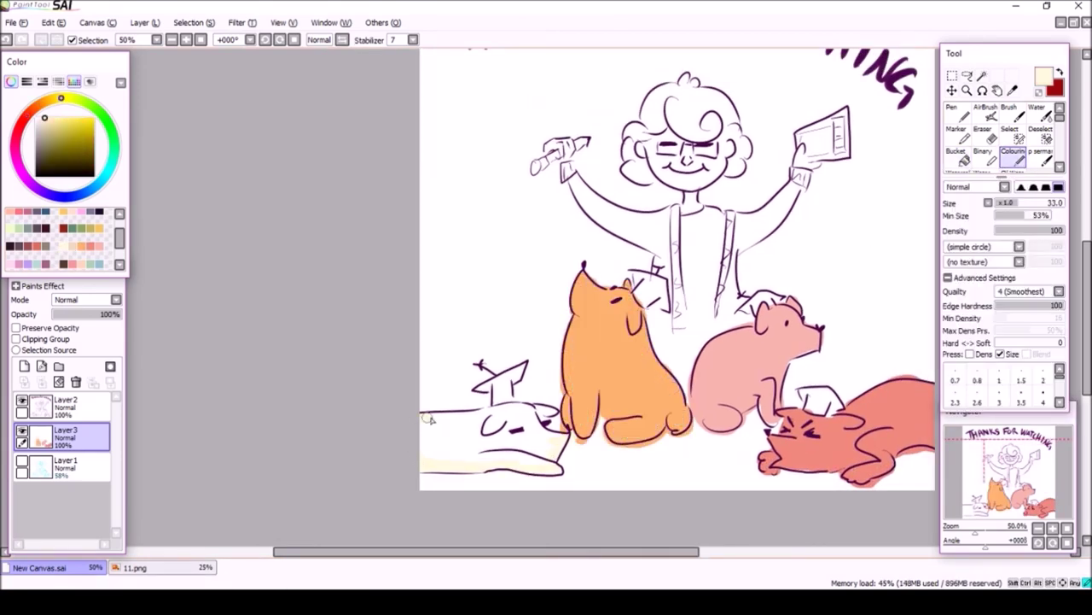
{"action": "key", "text": "b"}
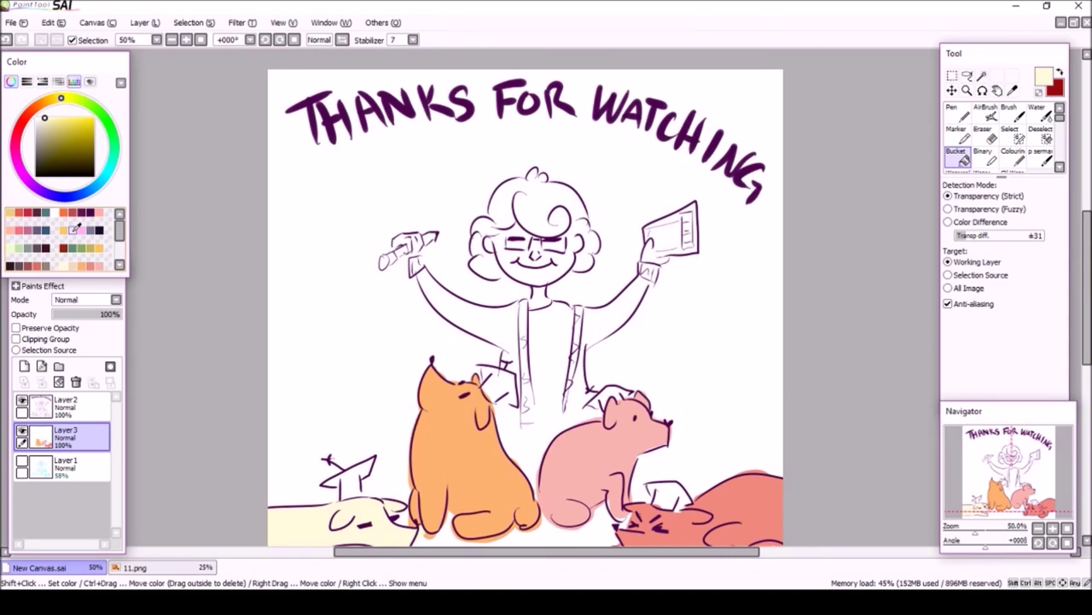
{"action": "key", "text": "n"}
Colour the character's face skin-pink, hair yellow and shirt pink
{"action": "mouse_move", "coordinate": [512, 282]}
{"action": "left_mouse_down"}
{"action": "mouse_move", "coordinate": [538, 239]}
{"action": "mouse_move", "coordinate": [405, 243]}
{"action": "left_mouse_up"}
{"action": "left_click", "coordinate": [48, 101]}
{"action": "left_click", "coordinate": [68, 120]}
{"action": "left_click_drag", "start_coordinate": [525, 230], "coordinate": [572, 201]}
{"action": "mouse_move", "coordinate": [589, 265]}
{"action": "left_mouse_down"}
{"action": "mouse_move", "coordinate": [537, 183]}
{"action": "mouse_move", "coordinate": [487, 256]}
{"action": "mouse_move", "coordinate": [555, 200]}
{"action": "left_mouse_up"}
{"action": "left_click", "coordinate": [51, 128]}
{"action": "mouse_move", "coordinate": [546, 307]}
{"action": "left_mouse_down"}
{"action": "mouse_move", "coordinate": [550, 435]}
{"action": "mouse_move", "coordinate": [546, 418]}
{"action": "left_mouse_up"}
Paint the jacket's arms, sides and sleeves dark blue-grey
{"action": "left_click", "coordinate": [55, 195]}
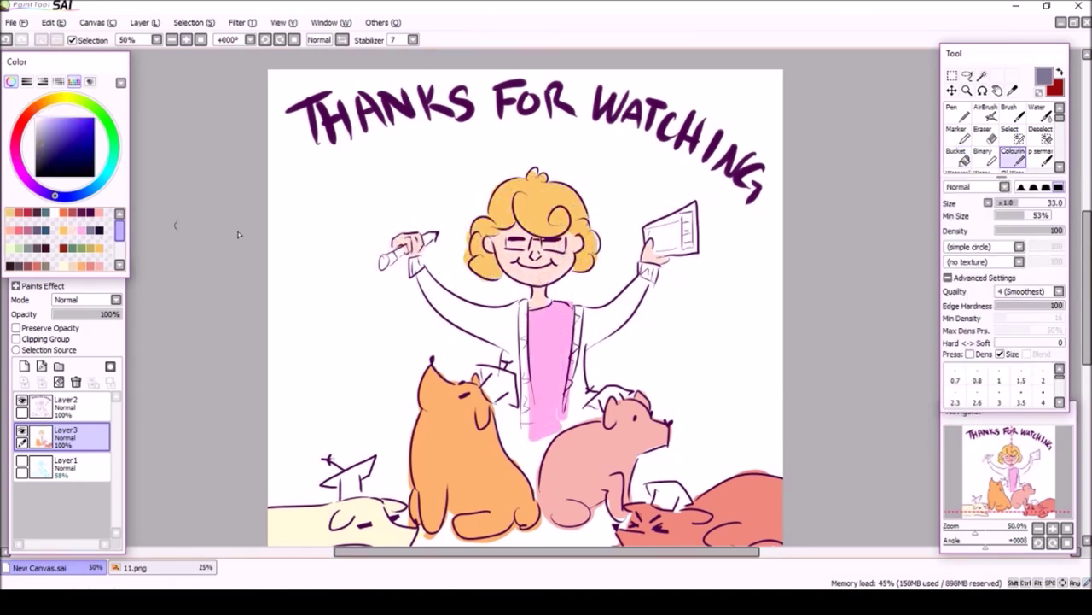
{"action": "left_click_drag", "start_coordinate": [411, 260], "coordinate": [521, 440]}
{"action": "mouse_move", "coordinate": [439, 286]}
{"action": "left_mouse_down"}
{"action": "mouse_move", "coordinate": [503, 342]}
{"action": "mouse_move", "coordinate": [512, 431]}
{"action": "left_mouse_up"}
{"action": "left_click_drag", "start_coordinate": [570, 308], "coordinate": [595, 419]}
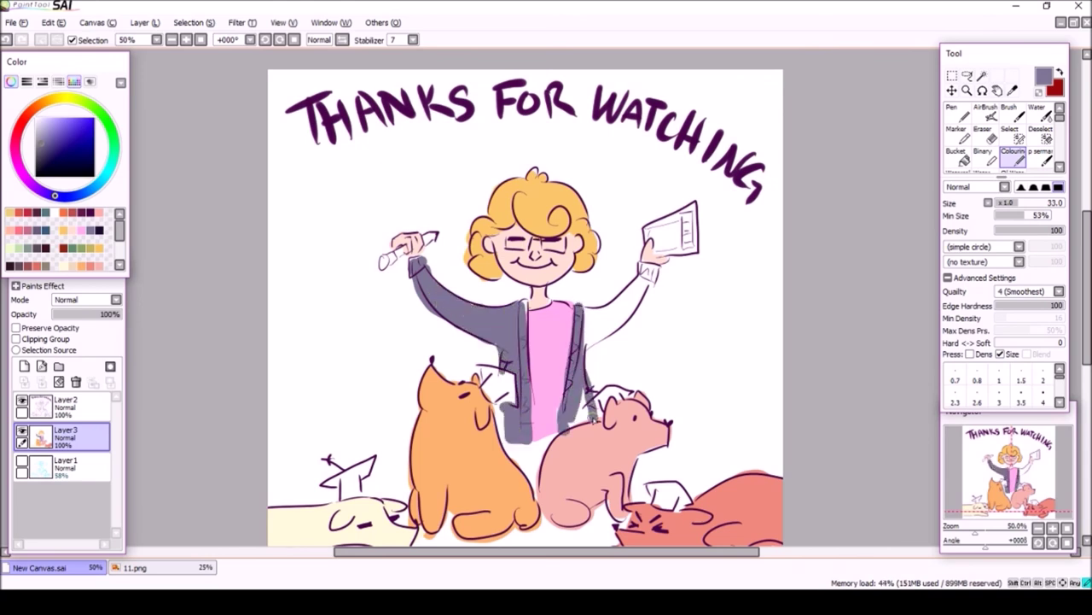
{"action": "mouse_move", "coordinate": [598, 341]}
{"action": "left_mouse_down"}
{"action": "mouse_move", "coordinate": [648, 274]}
{"action": "mouse_move", "coordinate": [636, 286]}
{"action": "left_mouse_up"}
Colour the pencil yellow and pink and the tablet grey using the colour sliders
{"action": "left_click", "coordinate": [42, 81]}
{"action": "left_click", "coordinate": [79, 114]}
{"action": "left_click", "coordinate": [53, 121]}
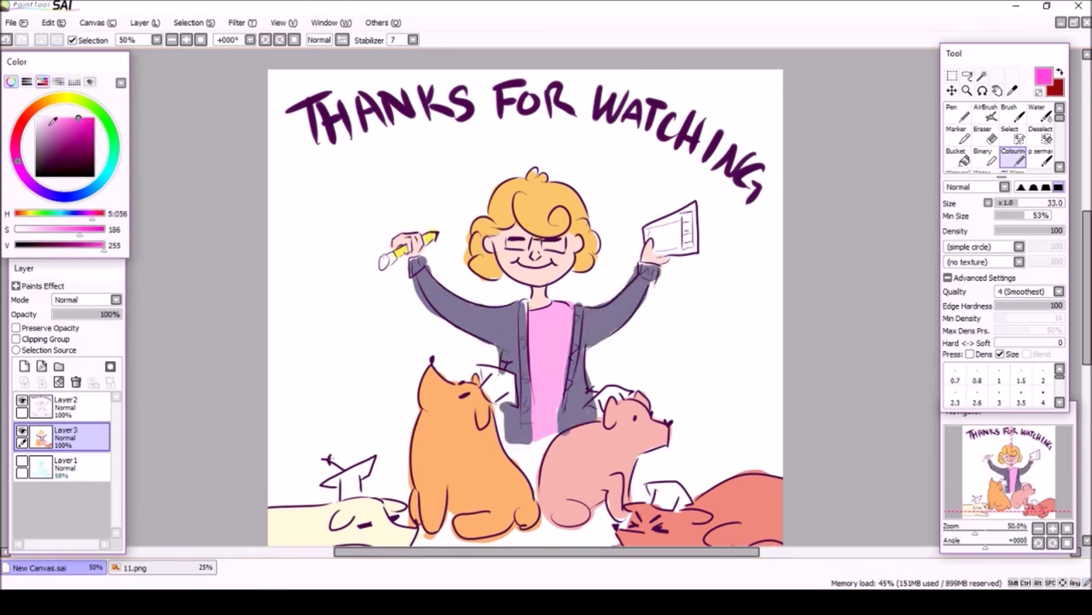
{"action": "left_click_drag", "start_coordinate": [59, 229], "coordinate": [15, 229]}
{"action": "left_click_drag", "start_coordinate": [649, 223], "coordinate": [691, 253]}
{"action": "scroll", "coordinate": [547, 299], "scroll_direction": "down", "scroll_amount": 2}
Paint the orange, cream, pink and red dogs' party hats dark purple
{"action": "left_click", "coordinate": [58, 82]}
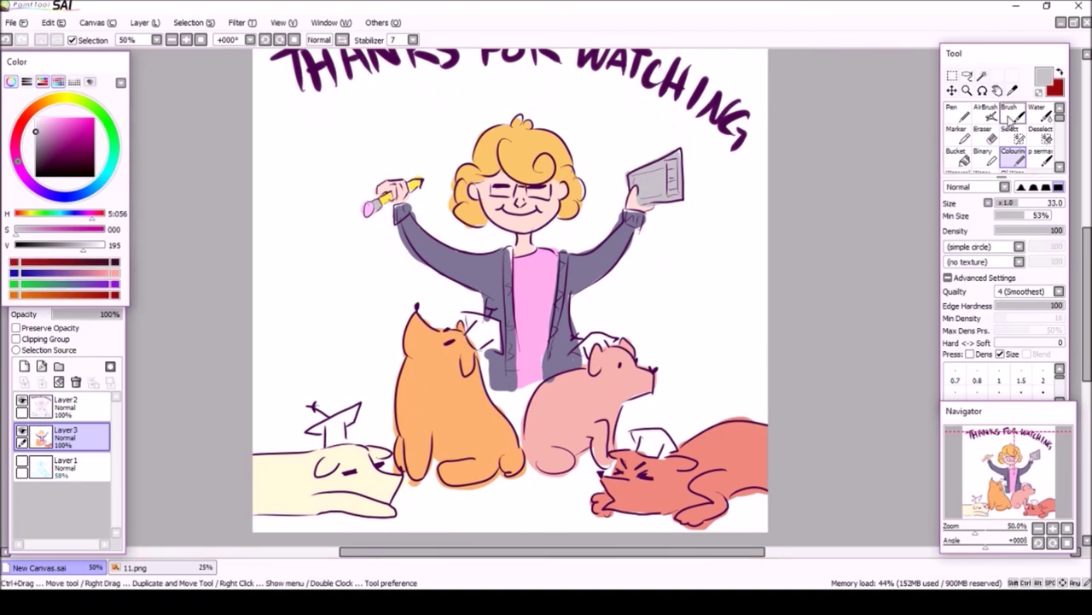
{"action": "left_click", "coordinate": [478, 327], "text": "alt"}
{"action": "left_click_drag", "start_coordinate": [468, 317], "coordinate": [499, 346]}
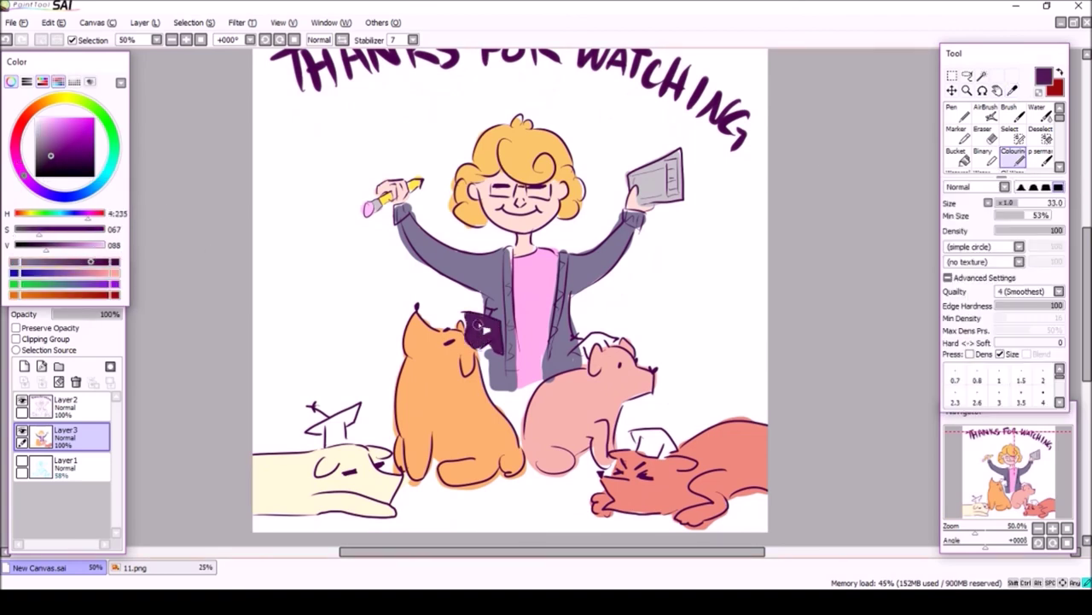
{"action": "mouse_move", "coordinate": [311, 408]}
{"action": "left_mouse_down"}
{"action": "mouse_move", "coordinate": [354, 431]}
{"action": "mouse_move", "coordinate": [331, 445]}
{"action": "left_mouse_up"}
{"action": "left_click_drag", "start_coordinate": [571, 350], "coordinate": [613, 346]}
{"action": "mouse_move", "coordinate": [630, 428]}
{"action": "left_mouse_down"}
{"action": "mouse_move", "coordinate": [636, 442]}
{"action": "mouse_move", "coordinate": [695, 461]}
{"action": "left_mouse_up"}
{"action": "left_click", "coordinate": [24, 365]}
{"action": "left_click", "coordinate": [58, 366]}
Set Layer4 to Multiply blending and clip it to the layers below
{"action": "left_click", "coordinate": [75, 461]}
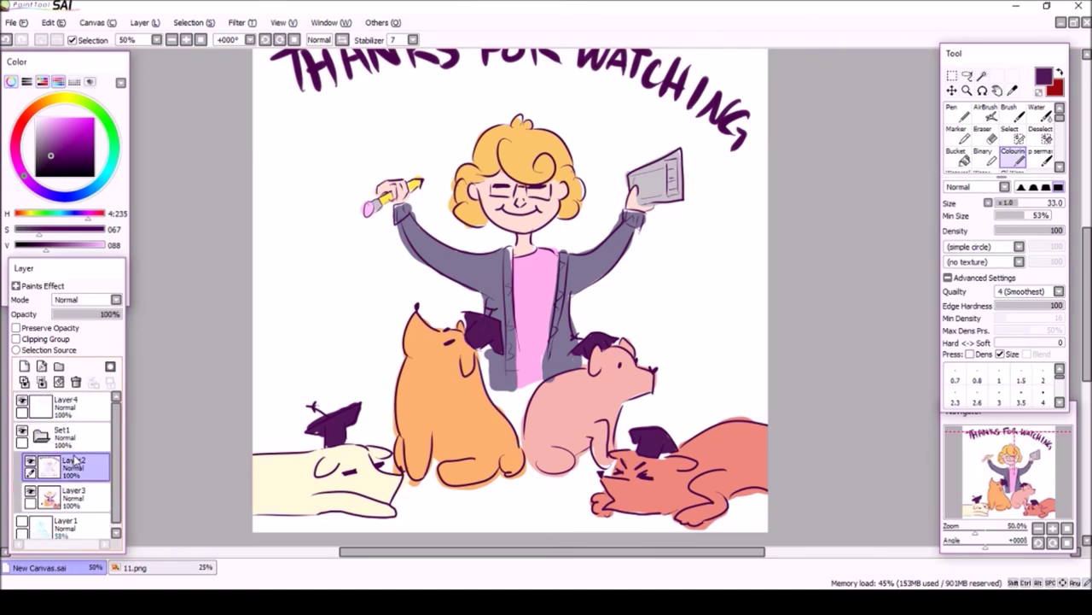
{"action": "left_click", "coordinate": [67, 406]}
{"action": "left_click", "coordinate": [41, 436]}
{"action": "left_click", "coordinate": [85, 300]}
{"action": "left_click", "coordinate": [76, 324]}
Switch to a textured painting brush using the Paper 02 texture
{"action": "left_click", "coordinate": [15, 338]}
{"action": "scroll", "coordinate": [512, 341], "scroll_direction": "up", "scroll_amount": 1}
{"action": "left_click", "coordinate": [1041, 154]}
{"action": "left_click", "coordinate": [1019, 261]}
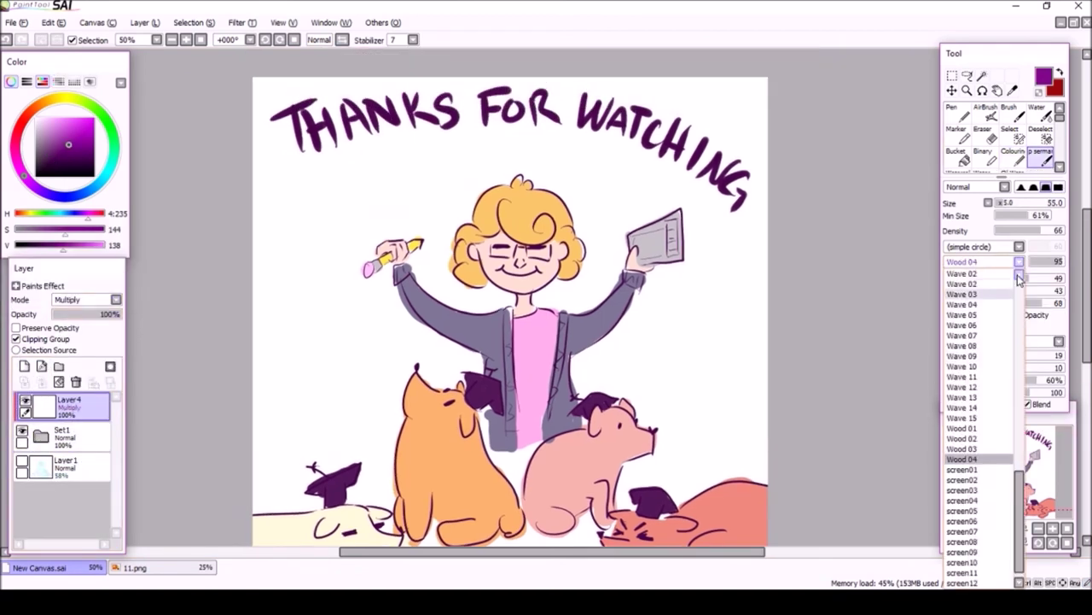
{"action": "scroll", "coordinate": [982, 367], "scroll_direction": "up", "scroll_amount": 5}
{"action": "left_click", "coordinate": [964, 282]}
Shade the character's hair, face, jacket and tablet with the textured brush
{"action": "left_click_drag", "start_coordinate": [478, 256], "coordinate": [555, 290]}
{"action": "left_click_drag", "start_coordinate": [504, 205], "coordinate": [576, 256]}
{"action": "left_click_drag", "start_coordinate": [453, 230], "coordinate": [487, 286]}
{"action": "left_click_drag", "start_coordinate": [401, 294], "coordinate": [559, 431]}
{"action": "left_click_drag", "start_coordinate": [563, 324], "coordinate": [619, 414]}
{"action": "mouse_move", "coordinate": [633, 239]}
{"action": "left_mouse_down"}
{"action": "mouse_move", "coordinate": [681, 263]}
{"action": "mouse_move", "coordinate": [725, 206]}
{"action": "left_mouse_up"}
Shade the orange, white and pink dogs
{"action": "left_click_drag", "start_coordinate": [427, 384], "coordinate": [445, 504]}
{"action": "left_click_drag", "start_coordinate": [448, 461], "coordinate": [546, 495]}
{"action": "left_click_drag", "start_coordinate": [290, 521], "coordinate": [418, 530]}
{"action": "left_click_drag", "start_coordinate": [615, 384], "coordinate": [678, 410]}
{"action": "mouse_move", "coordinate": [563, 453]}
{"action": "left_mouse_down"}
{"action": "mouse_move", "coordinate": [628, 487]}
{"action": "mouse_move", "coordinate": [649, 427]}
{"action": "left_mouse_up"}
{"action": "mouse_move", "coordinate": [632, 521]}
{"action": "left_mouse_down"}
{"action": "mouse_move", "coordinate": [734, 517]}
{"action": "mouse_move", "coordinate": [794, 486]}
{"action": "left_mouse_up"}
Switch to a Fine_Flat brush with Fabric 05 texture and rework hair, face and orange dog shading
{"action": "left_click", "coordinate": [1019, 246]}
{"action": "left_click", "coordinate": [973, 256]}
{"action": "left_click", "coordinate": [1019, 261]}
{"action": "left_click", "coordinate": [973, 358]}
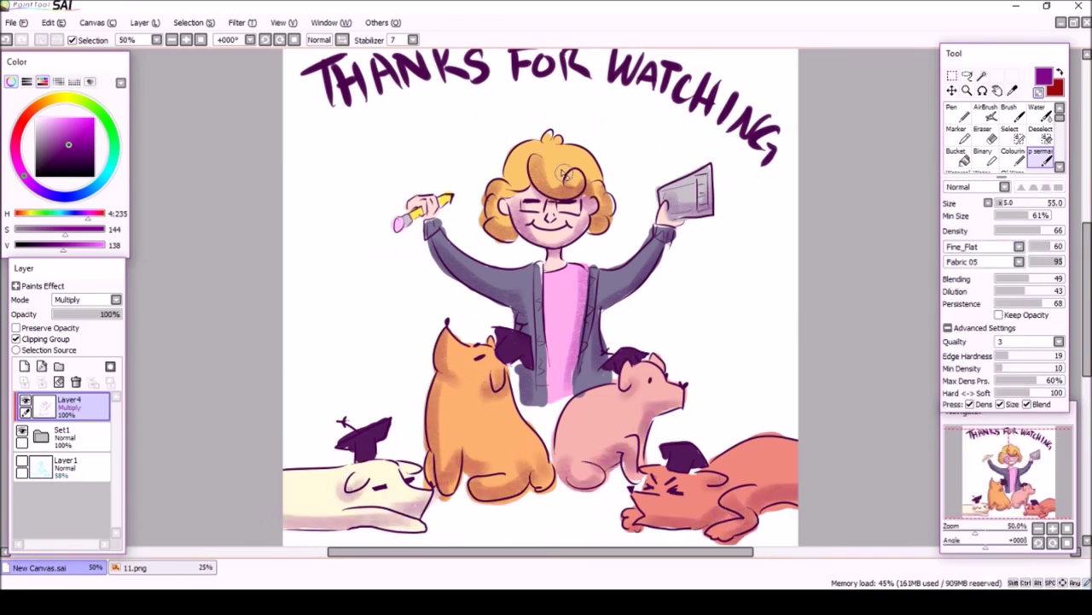
{"action": "mouse_move", "coordinate": [563, 175]}
{"action": "left_mouse_down"}
{"action": "mouse_move", "coordinate": [529, 227]}
{"action": "mouse_move", "coordinate": [602, 213]}
{"action": "left_mouse_up"}
{"action": "left_click_drag", "start_coordinate": [494, 189], "coordinate": [529, 231]}
{"action": "left_click_drag", "start_coordinate": [448, 329], "coordinate": [443, 461]}
{"action": "left_click_drag", "start_coordinate": [443, 461], "coordinate": [506, 466]}
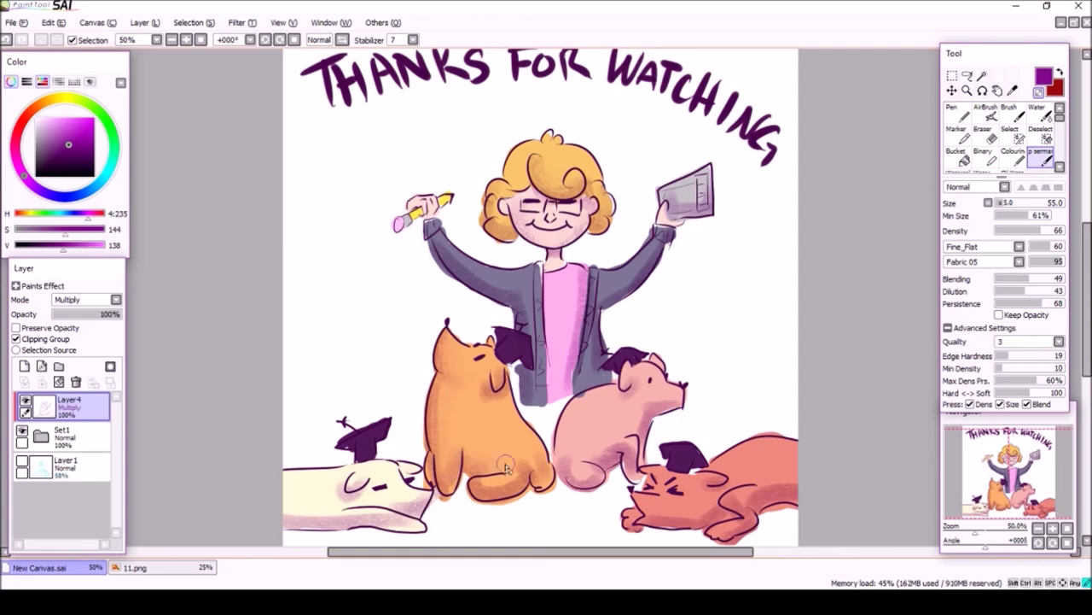
Zoom out and add a Screen glow layer lowered to 28% opacity
{"action": "mouse_move", "coordinate": [526, 223]}
{"action": "left_mouse_down"}
{"action": "mouse_move", "coordinate": [537, 263]}
{"action": "mouse_move", "coordinate": [580, 290]}
{"action": "left_mouse_up"}
{"action": "key", "text": "minus"}
{"action": "left_click", "coordinate": [24, 367]}
{"action": "left_click", "coordinate": [85, 300]}
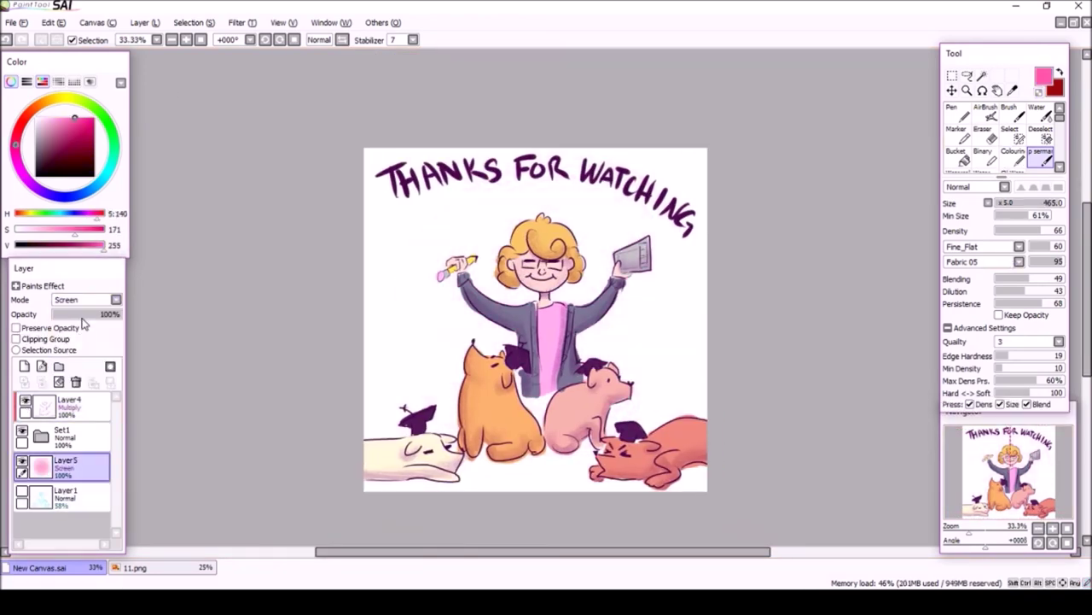
{"action": "left_click", "coordinate": [83, 321]}
{"action": "left_click_drag", "start_coordinate": [109, 314], "coordinate": [72, 314]}
Add a new layer and draw four small pink hearts around the figure with a pen brush
{"action": "left_click", "coordinate": [69, 403]}
{"action": "left_click", "coordinate": [1039, 513]}
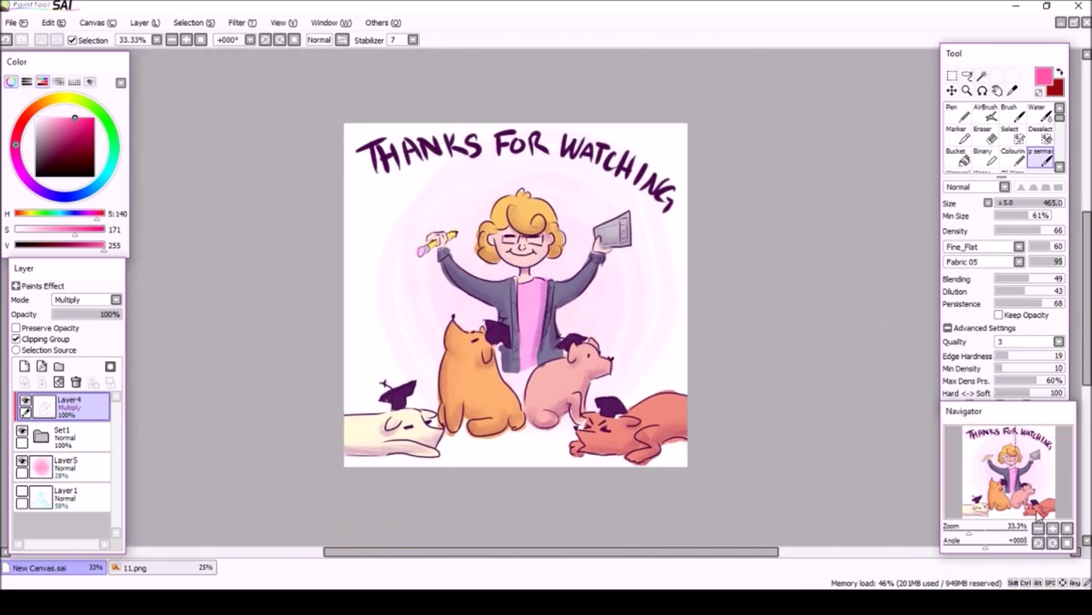
{"action": "left_click", "coordinate": [24, 366]}
{"action": "left_click", "coordinate": [952, 111]}
{"action": "left_click_drag", "start_coordinate": [384, 212], "coordinate": [394, 223]}
{"action": "left_click_drag", "start_coordinate": [616, 305], "coordinate": [630, 313]}
{"action": "left_click_drag", "start_coordinate": [382, 362], "coordinate": [396, 369]}
{"action": "left_click_drag", "start_coordinate": [574, 195], "coordinate": [586, 202]}
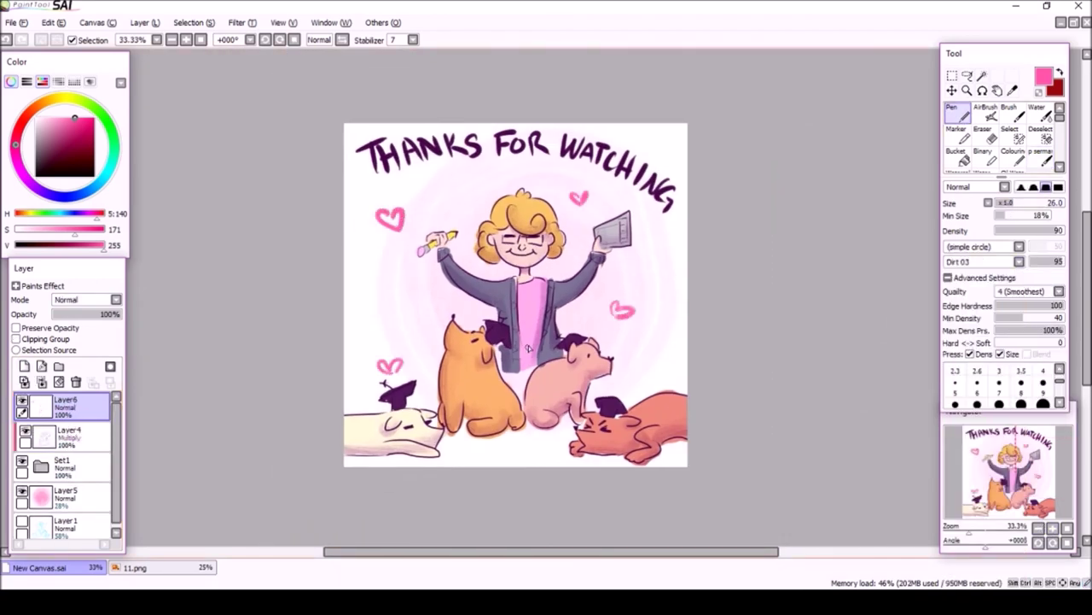